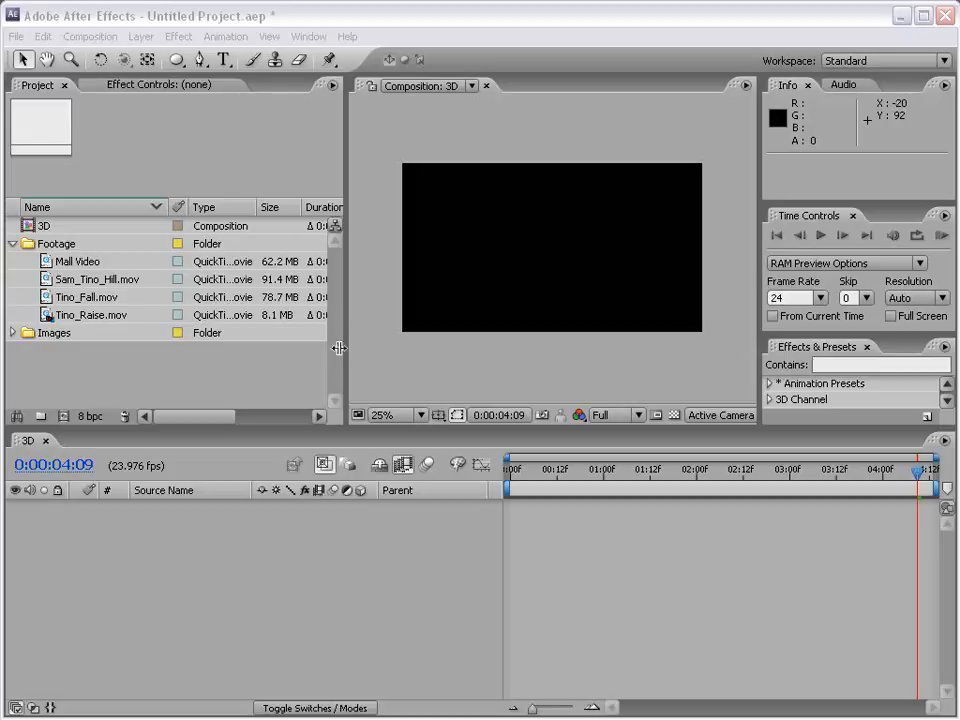
Add Tino_Raise.mov, Tino_Fall.mov, Sam_Tino_Hill.mov and Mall Video to the 3D composition, stacked in that order from the top
{"action": "left_click_drag", "start_coordinate": [339, 348], "coordinate": [281, 358]}
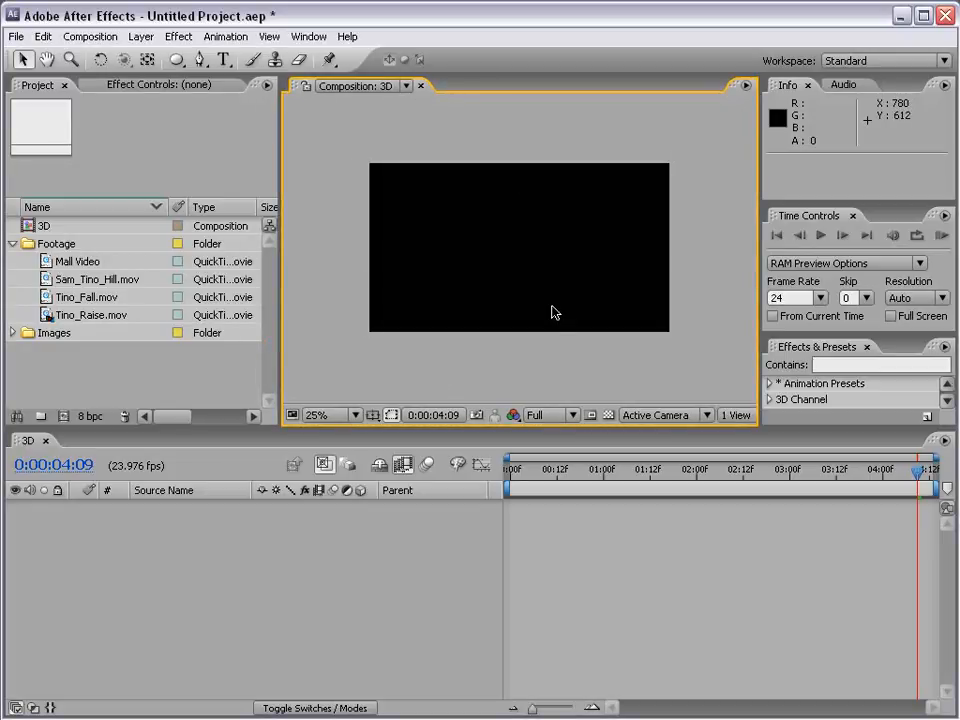
{"action": "left_click", "coordinate": [72, 281]}
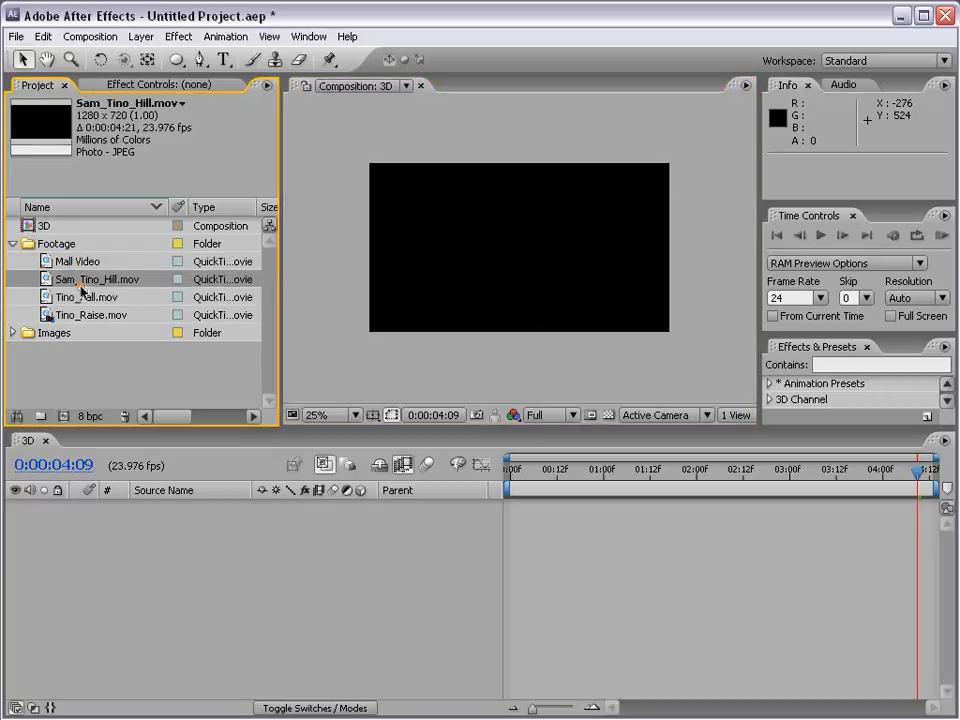
{"action": "left_click", "coordinate": [87, 299]}
{"action": "left_click", "coordinate": [88, 315]}
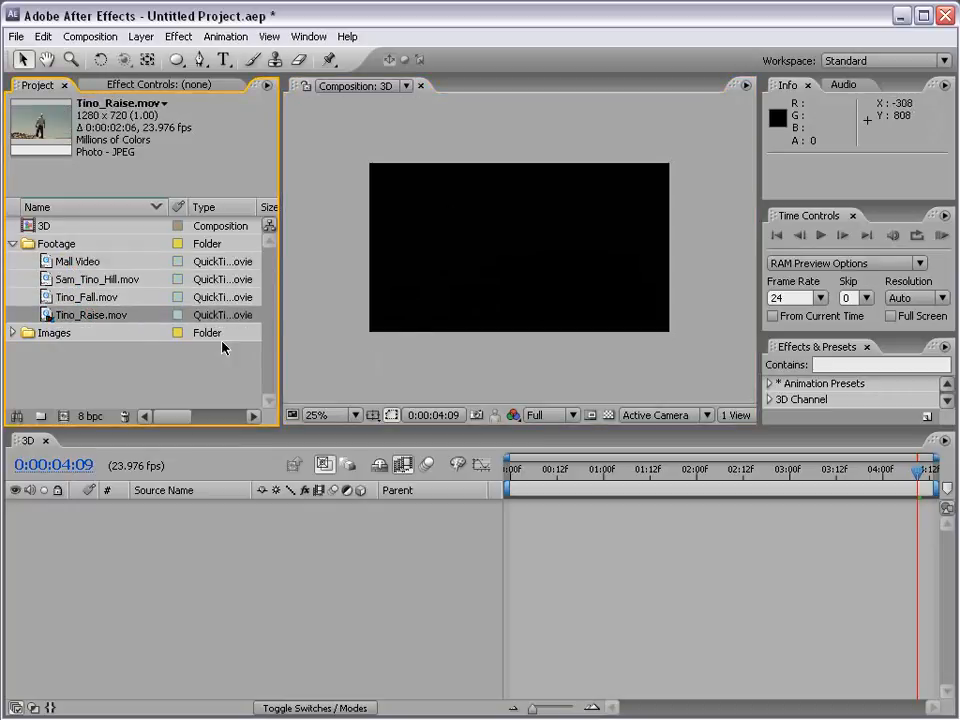
{"action": "left_click_drag", "start_coordinate": [76, 320], "coordinate": [150, 549]}
{"action": "left_click_drag", "start_coordinate": [87, 297], "coordinate": [101, 559]}
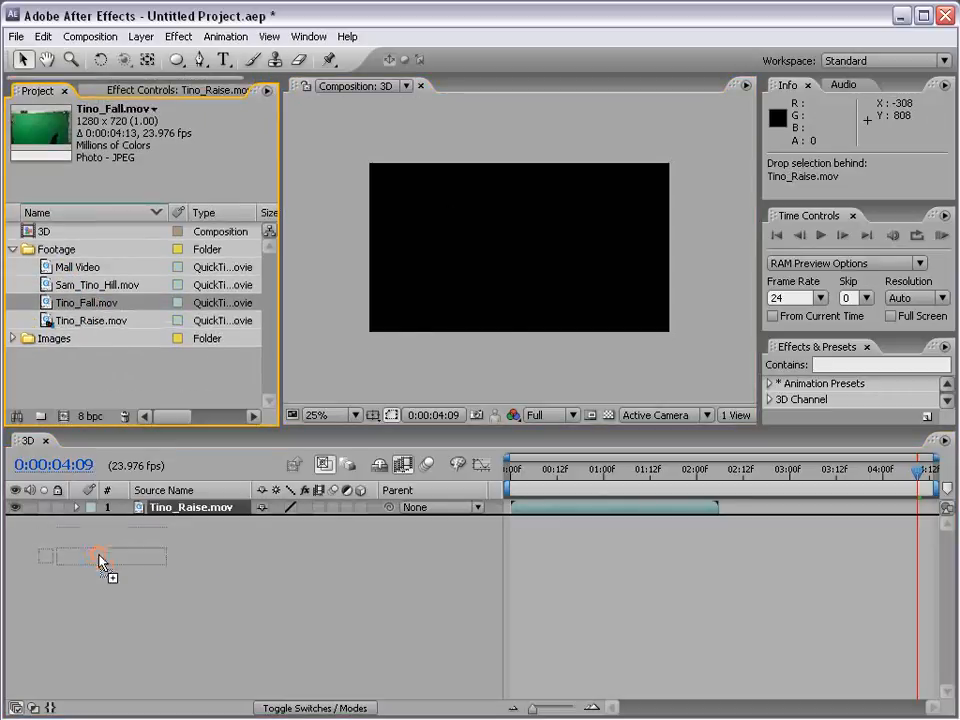
{"action": "left_click_drag", "start_coordinate": [70, 285], "coordinate": [180, 615]}
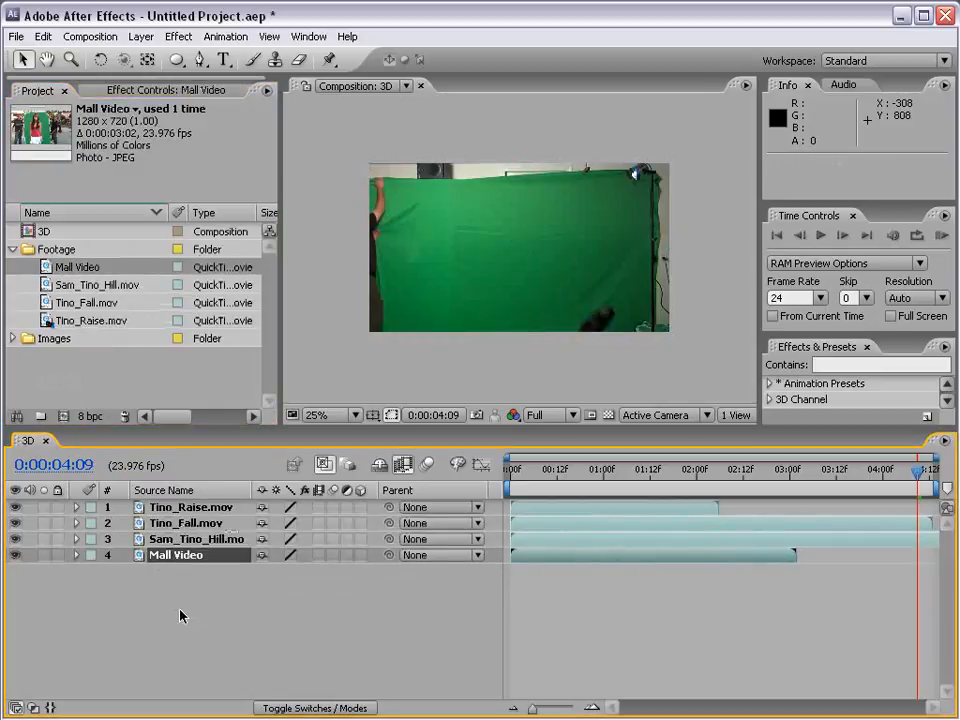
End the work area at 0:00:02:00 and trim the composition to the work area
{"action": "left_click", "coordinate": [697, 472]}
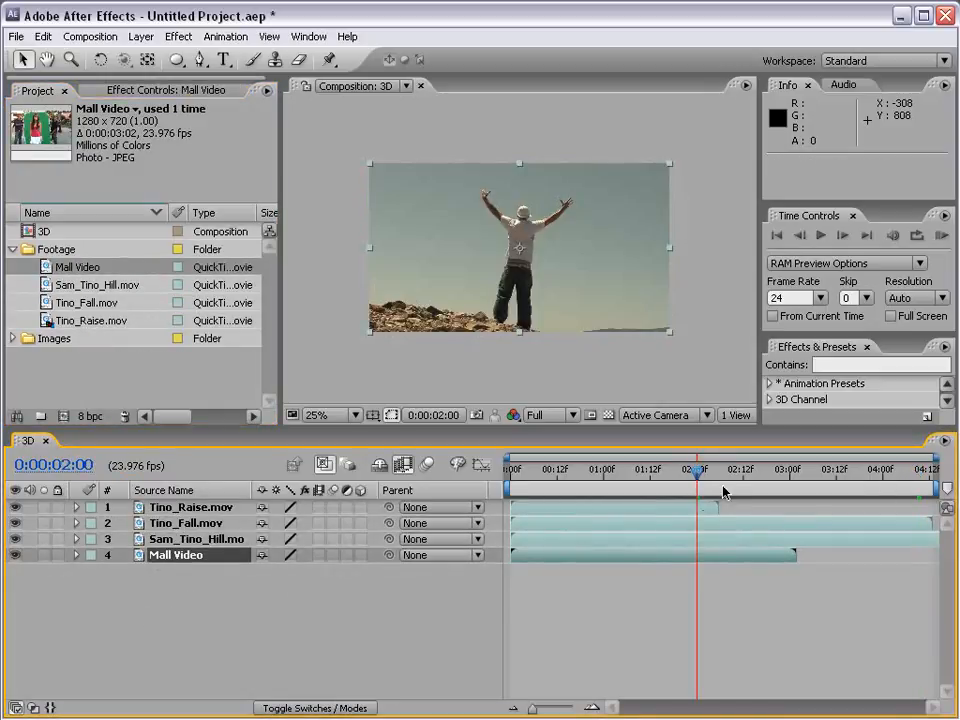
{"action": "left_click_drag", "start_coordinate": [937, 487], "coordinate": [703, 489]}
{"action": "right_click", "coordinate": [643, 497]}
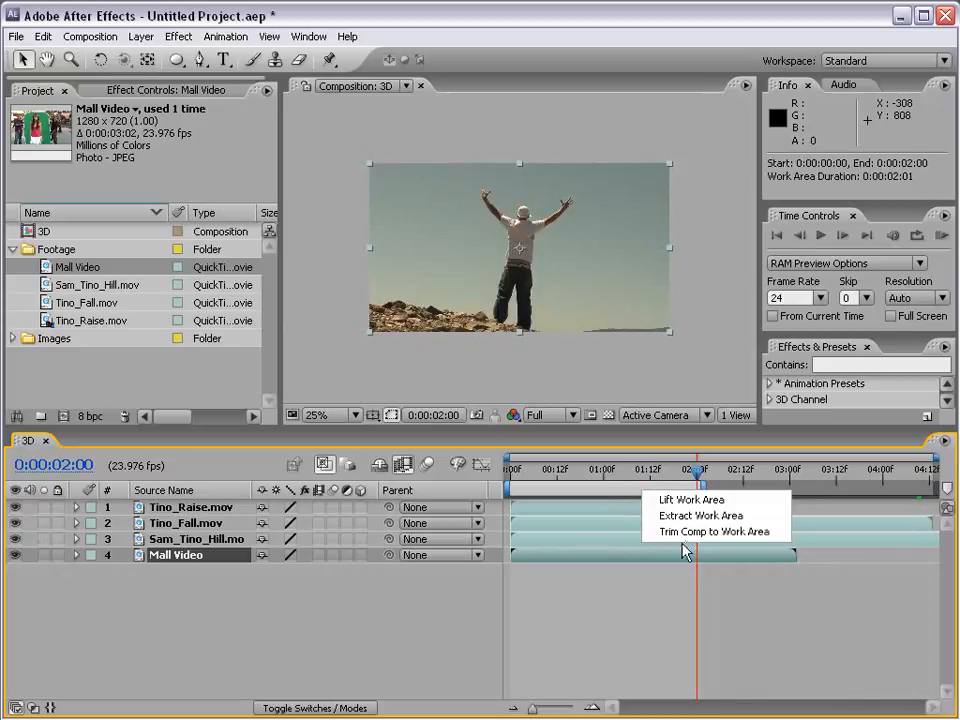
{"action": "left_click", "coordinate": [772, 536]}
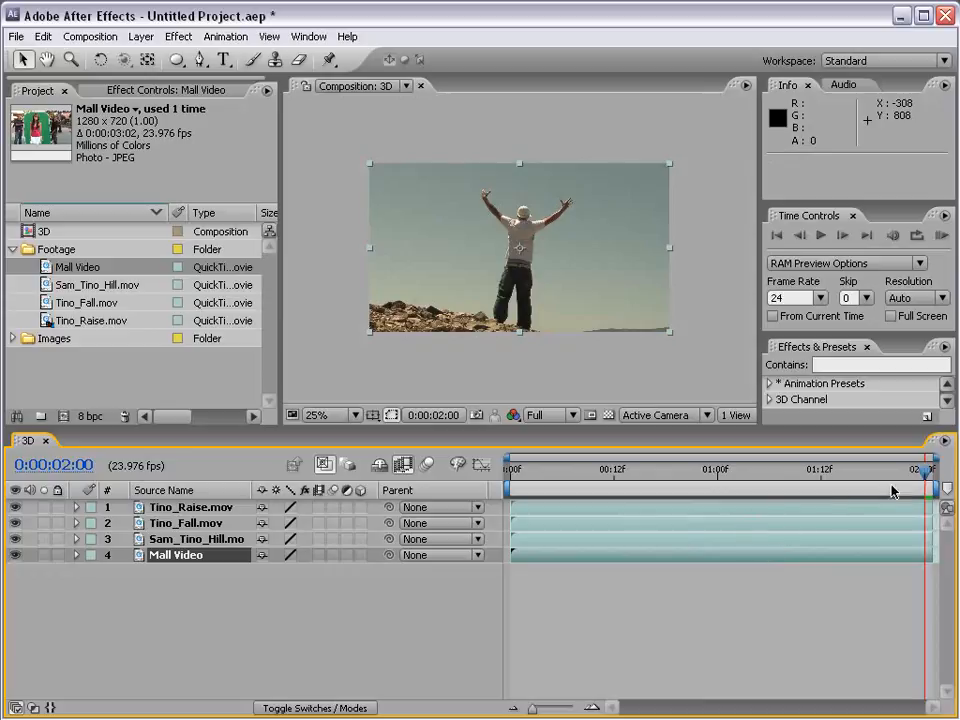
{"action": "left_click_drag", "start_coordinate": [880, 470], "coordinate": [944, 496]}
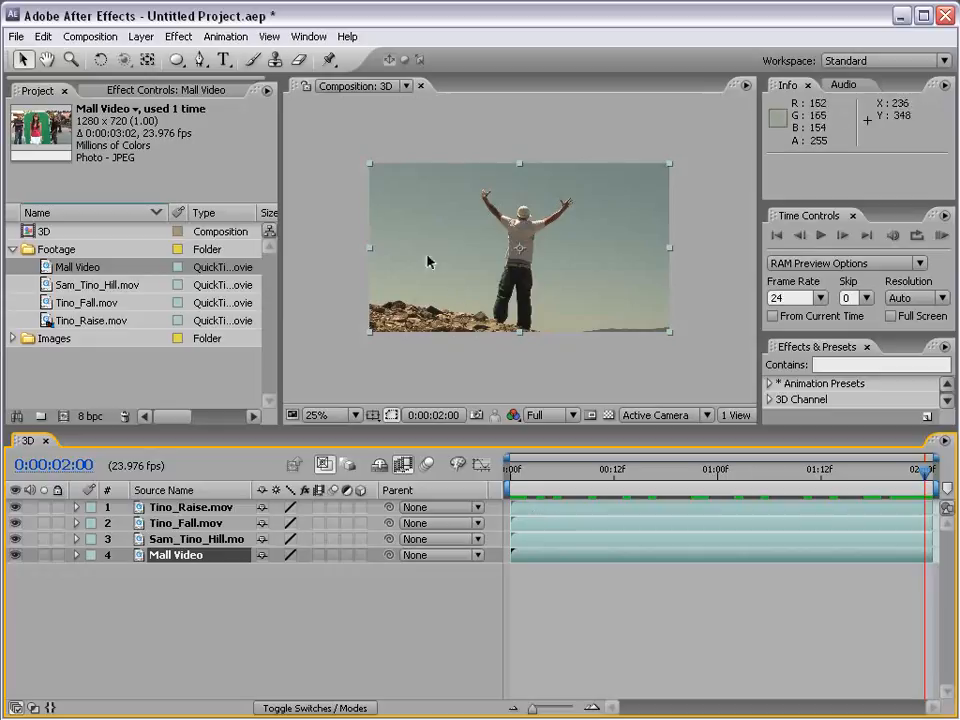
Try moving the upper clip layers apart in the composition view, and undo all the moves
{"action": "left_click_drag", "start_coordinate": [425, 232], "coordinate": [505, 340]}
{"action": "left_click_drag", "start_coordinate": [552, 196], "coordinate": [387, 271]}
{"action": "left_click_drag", "start_coordinate": [592, 219], "coordinate": [636, 280]}
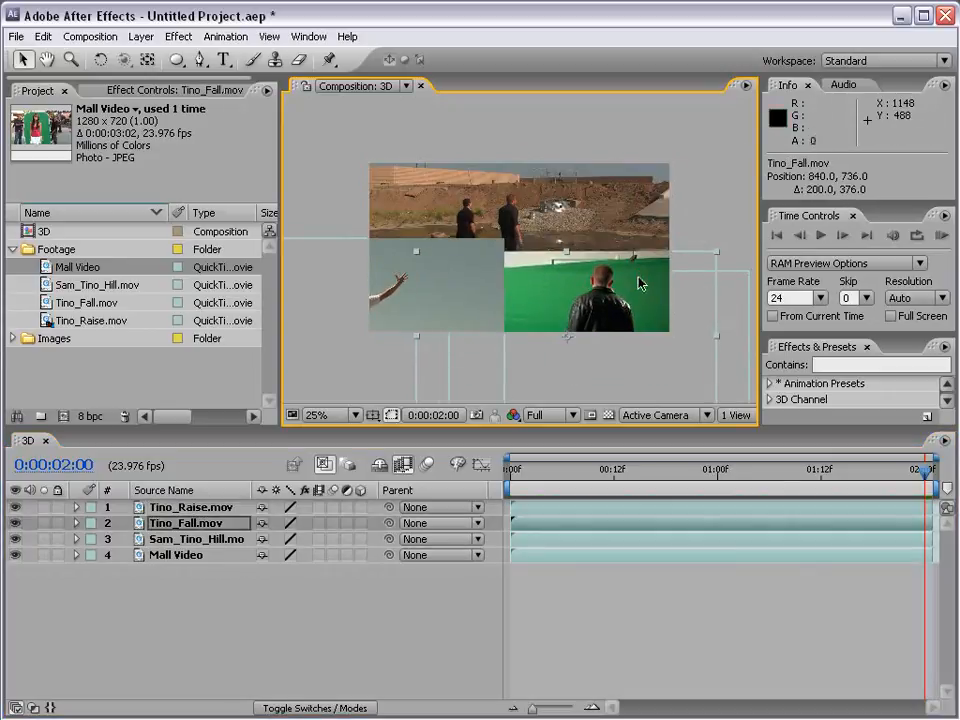
{"action": "key", "text": "ctrl+z"}
{"action": "key", "text": "ctrl+z"}
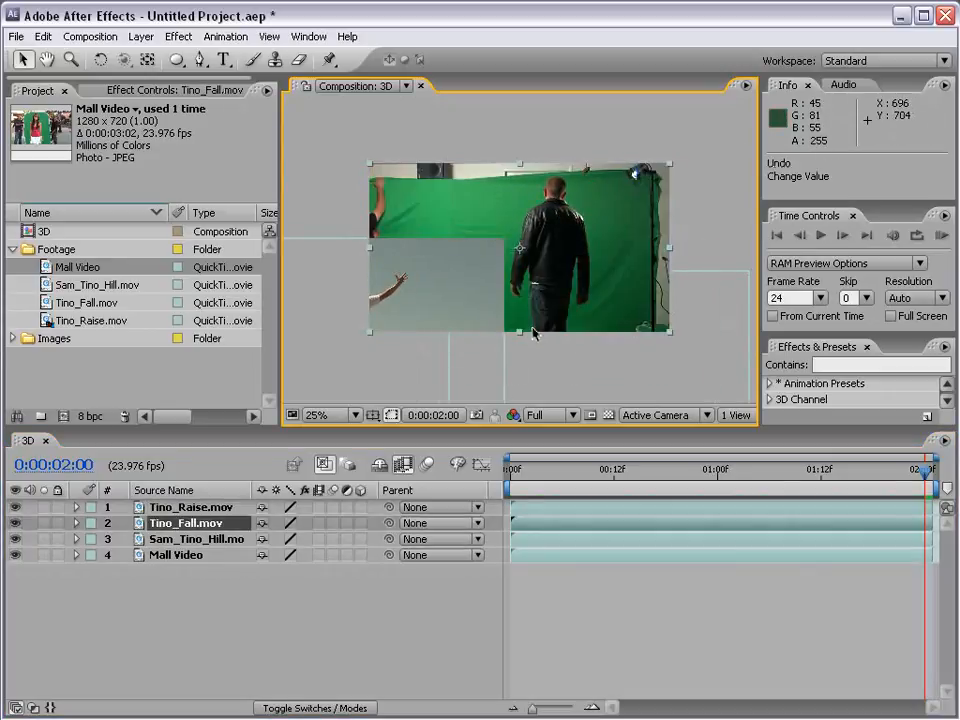
{"action": "left_click", "coordinate": [533, 333]}
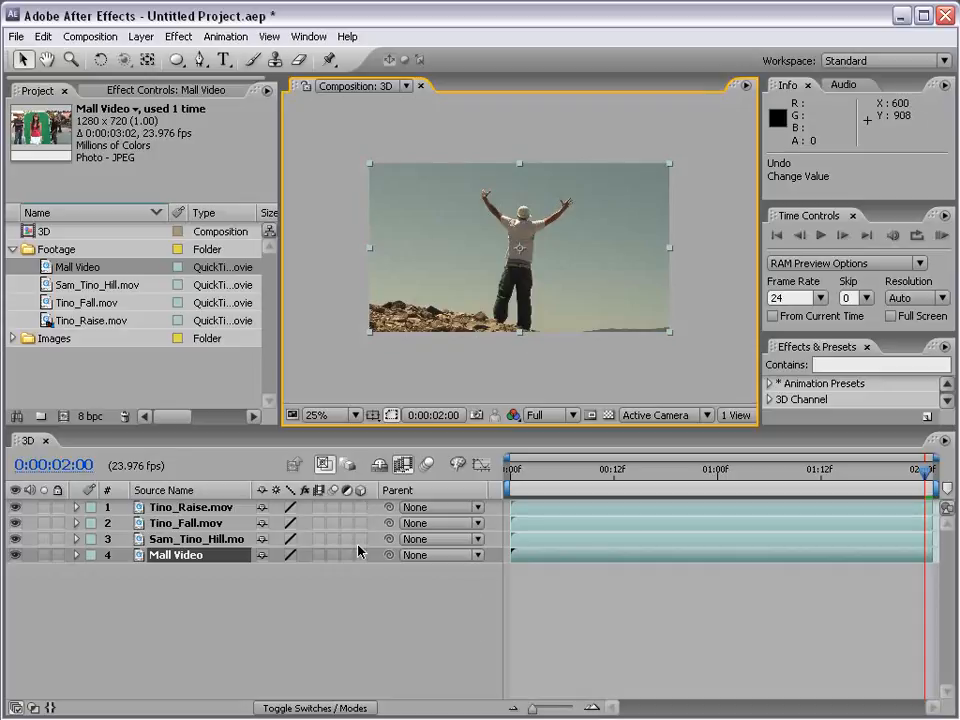
Make all four clip layers 3D layers and select the Tino_Raise.mov layer to check its axis handles
{"action": "left_click", "coordinate": [310, 582]}
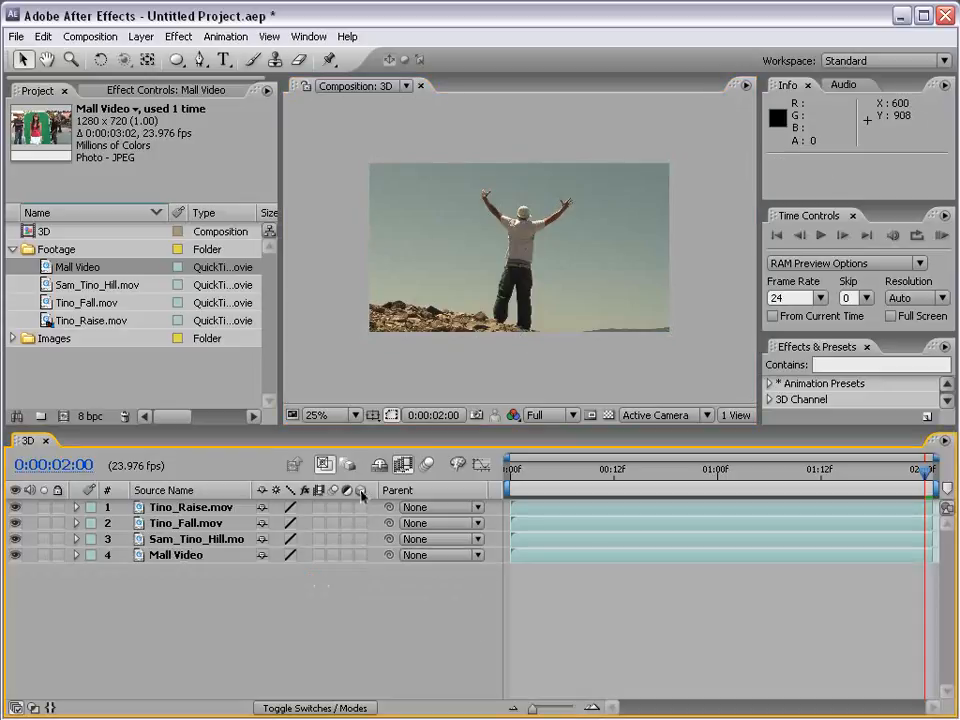
{"action": "left_click", "coordinate": [360, 539]}
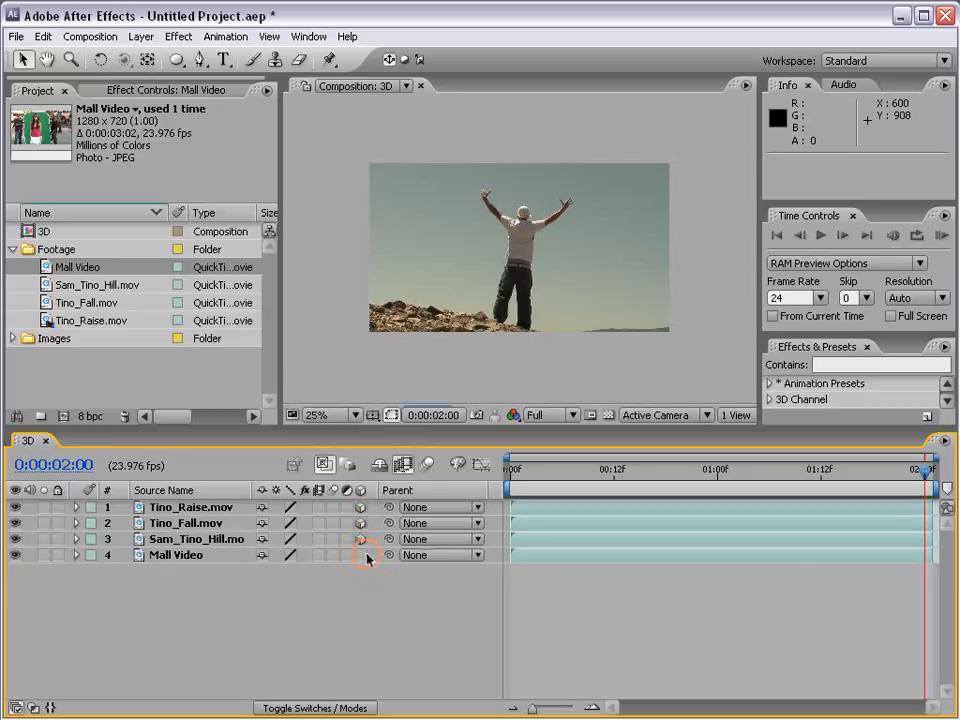
{"action": "left_click", "coordinate": [473, 270]}
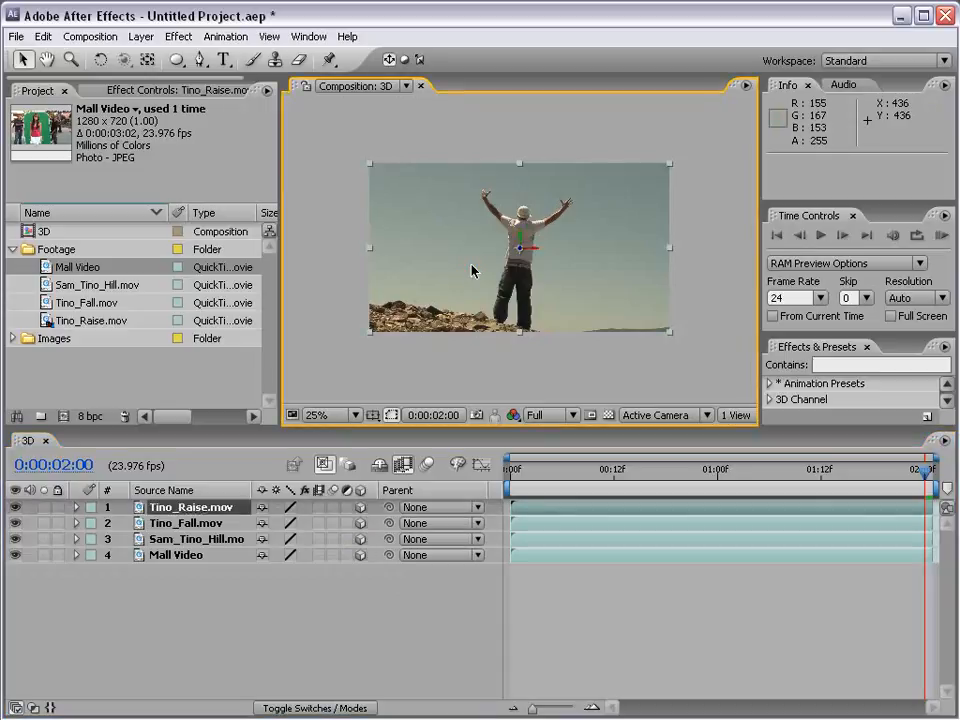
{"action": "key", "text": "period"}
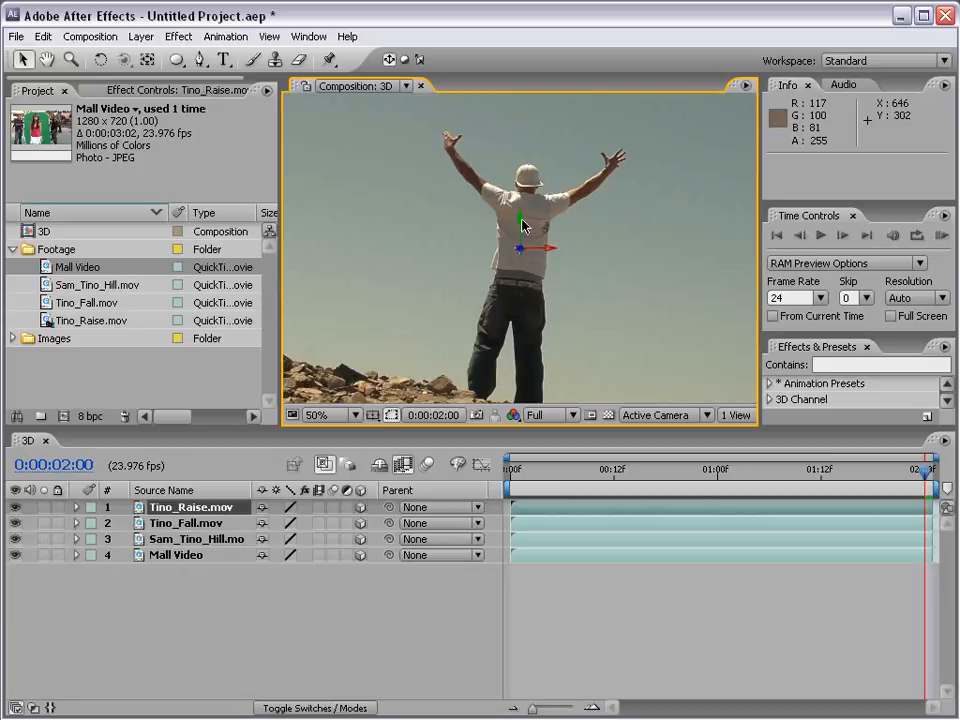
{"action": "key", "text": "comma"}
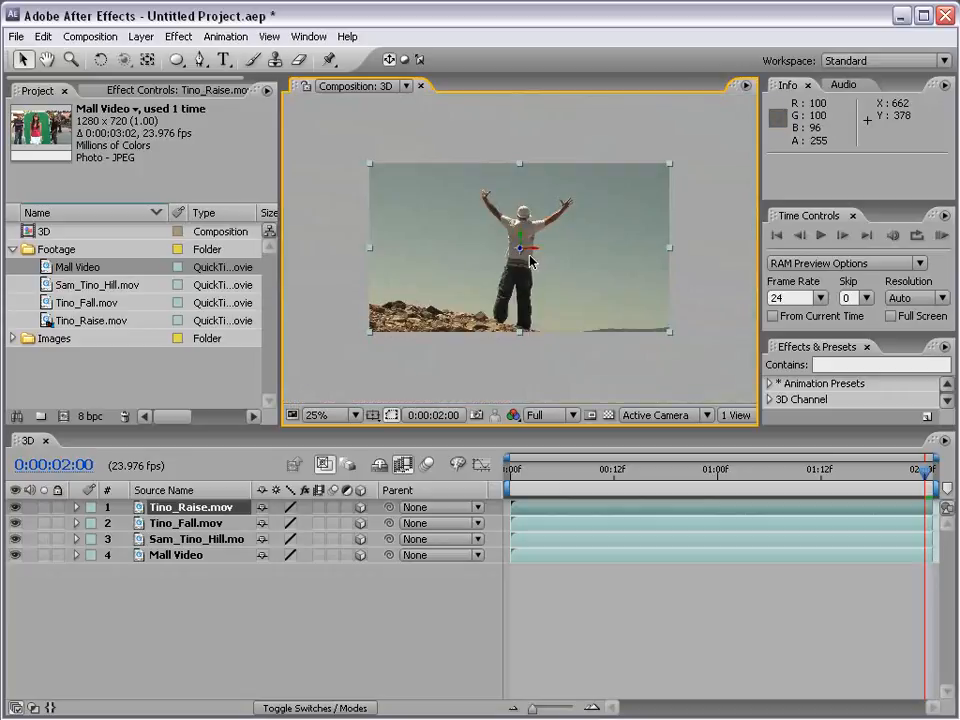
Solo the Tino_Raise.mov layer, try moving it freely in the composition view, and undo the move
{"action": "left_click", "coordinate": [44, 507]}
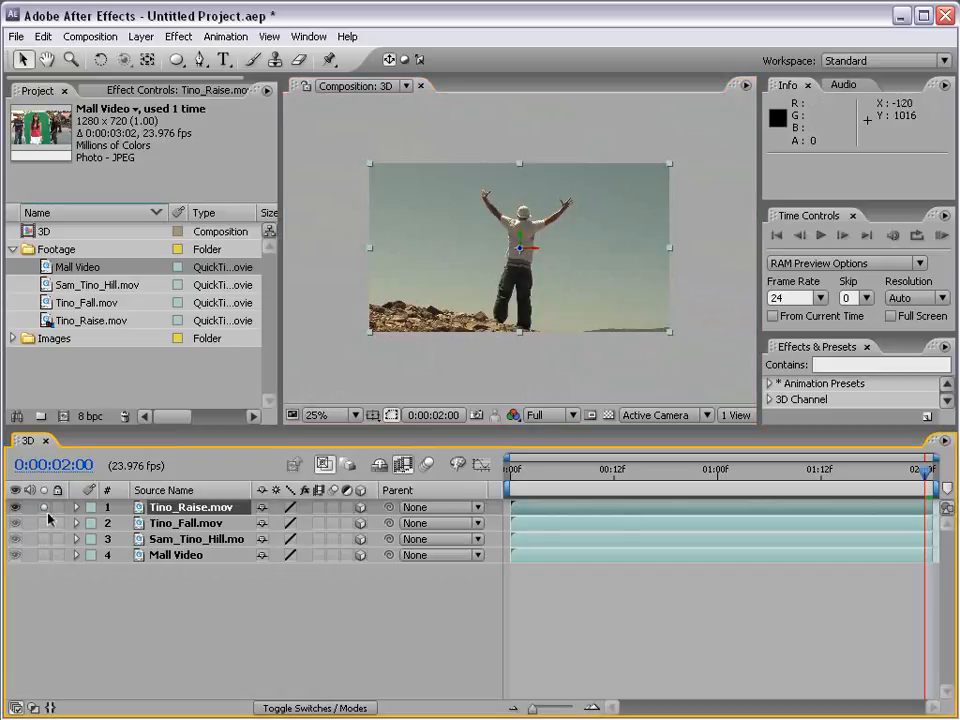
{"action": "left_click_drag", "start_coordinate": [583, 236], "coordinate": [636, 229]}
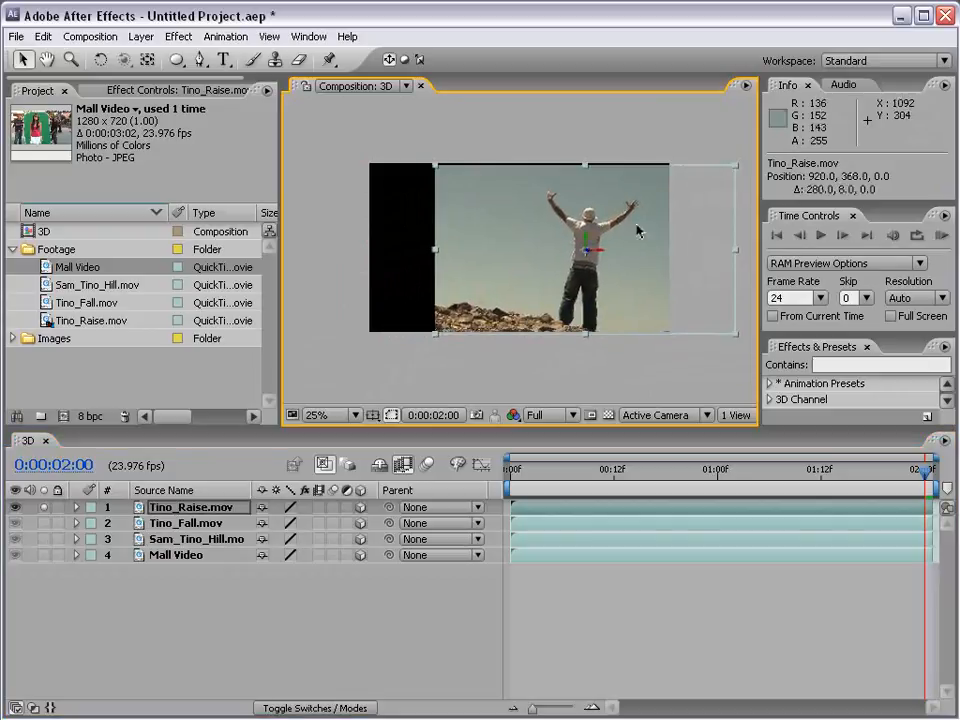
{"action": "key", "text": "ctrl+z"}
Try shifting Tino_Raise.mov by its axis handles, starting with about -26 pixels along X, and undo each move
{"action": "key", "text": "period"}
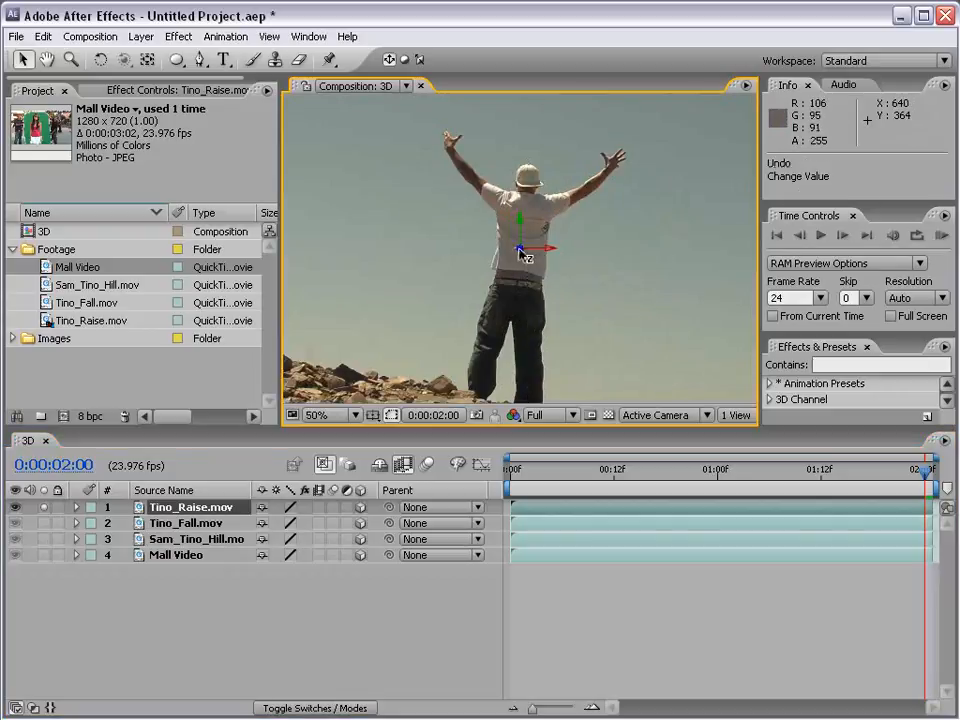
{"action": "left_click_drag", "start_coordinate": [541, 255], "coordinate": [521, 266]}
{"action": "key", "text": "comma"}
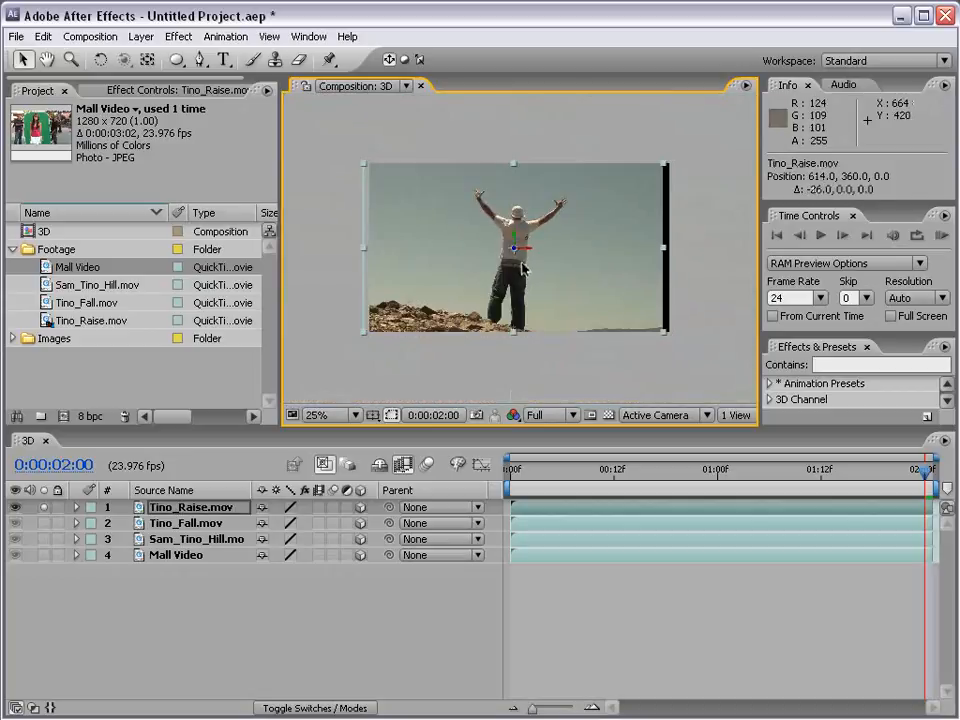
{"action": "key", "text": "ctrl+z"}
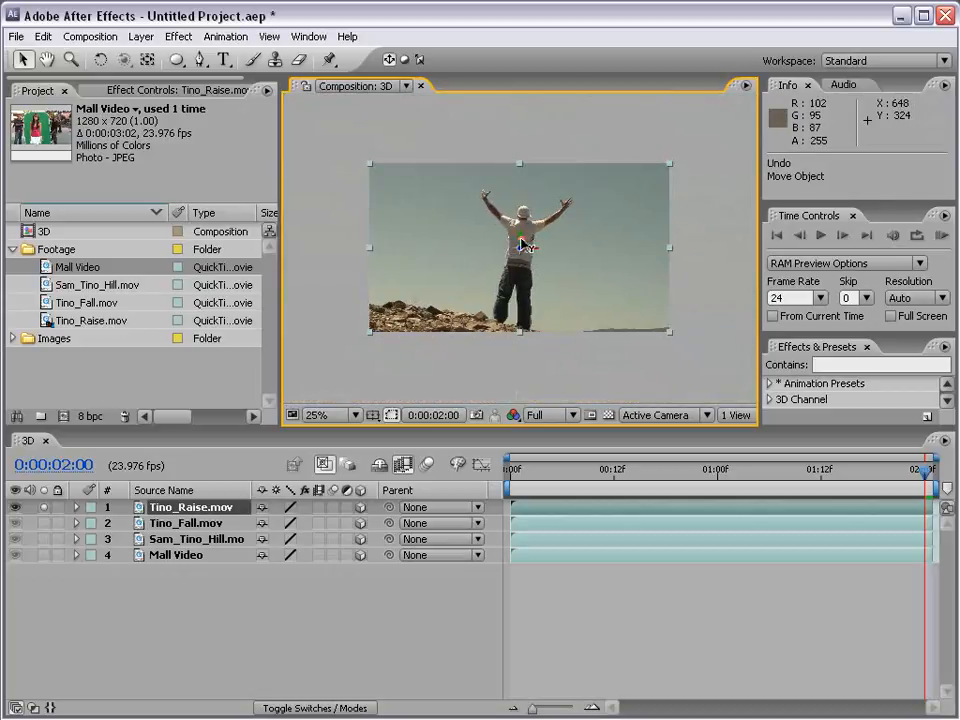
{"action": "left_click_drag", "start_coordinate": [521, 242], "coordinate": [527, 277]}
{"action": "key", "text": "ctrl+z"}
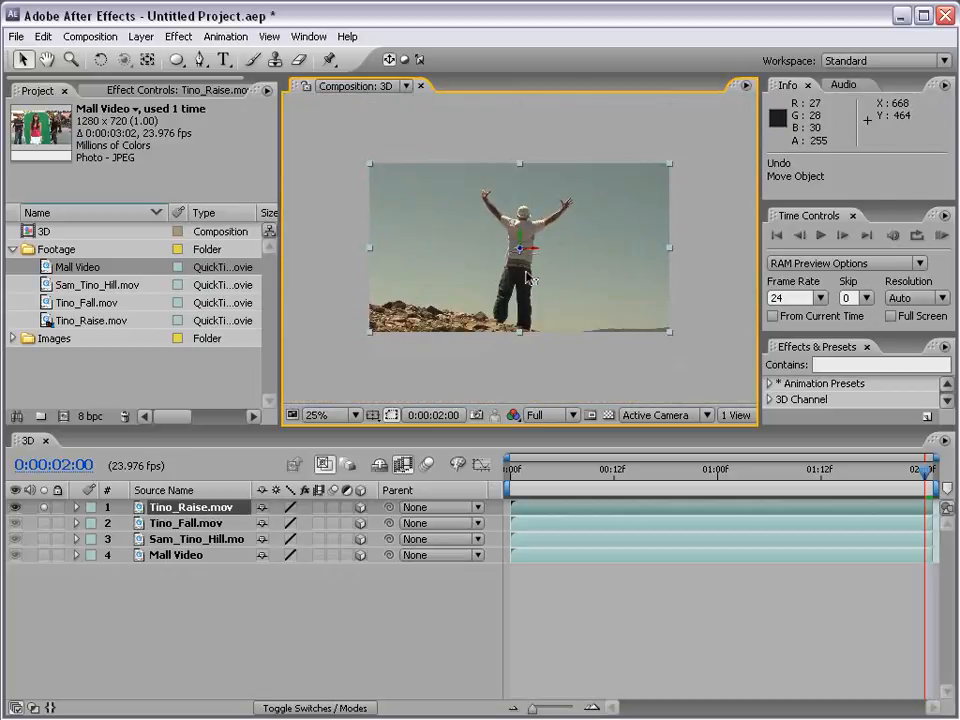
Try pushing the Tino_Raise.mov layer back along its Z axis to about 1318, and undo the move
{"action": "key", "text": "period"}
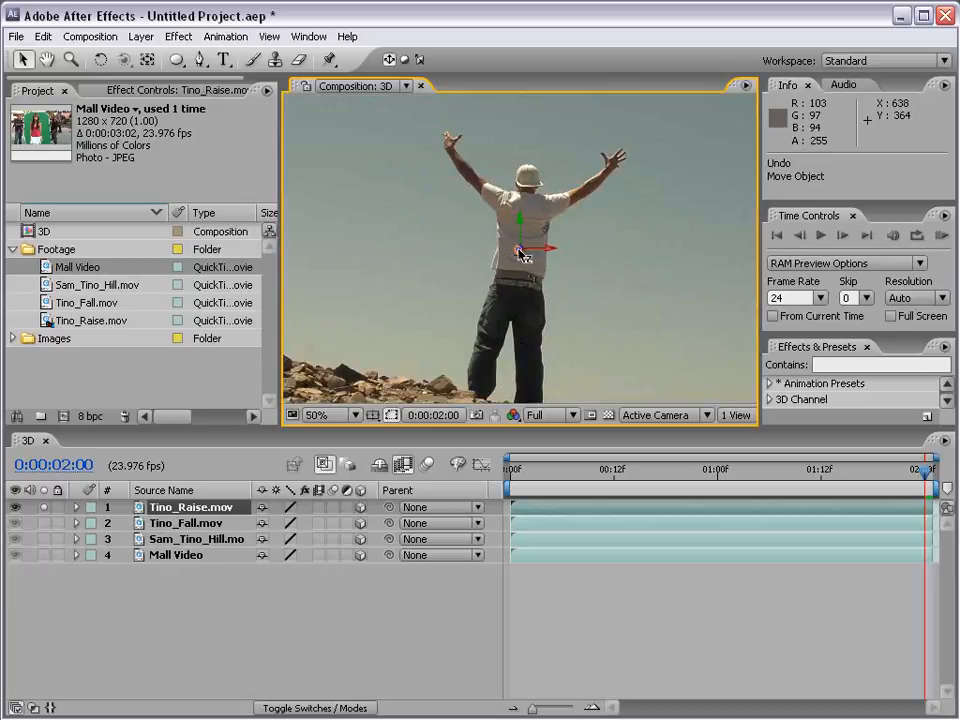
{"action": "left_click_drag", "start_coordinate": [521, 252], "coordinate": [122, 473]}
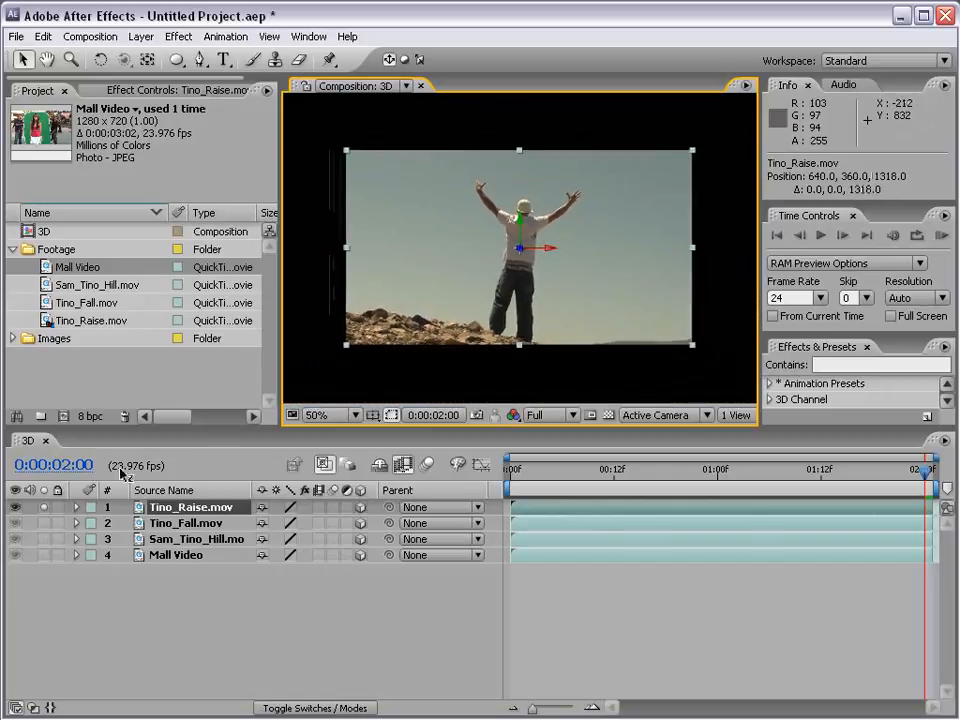
{"action": "key", "text": "ctrl+z"}
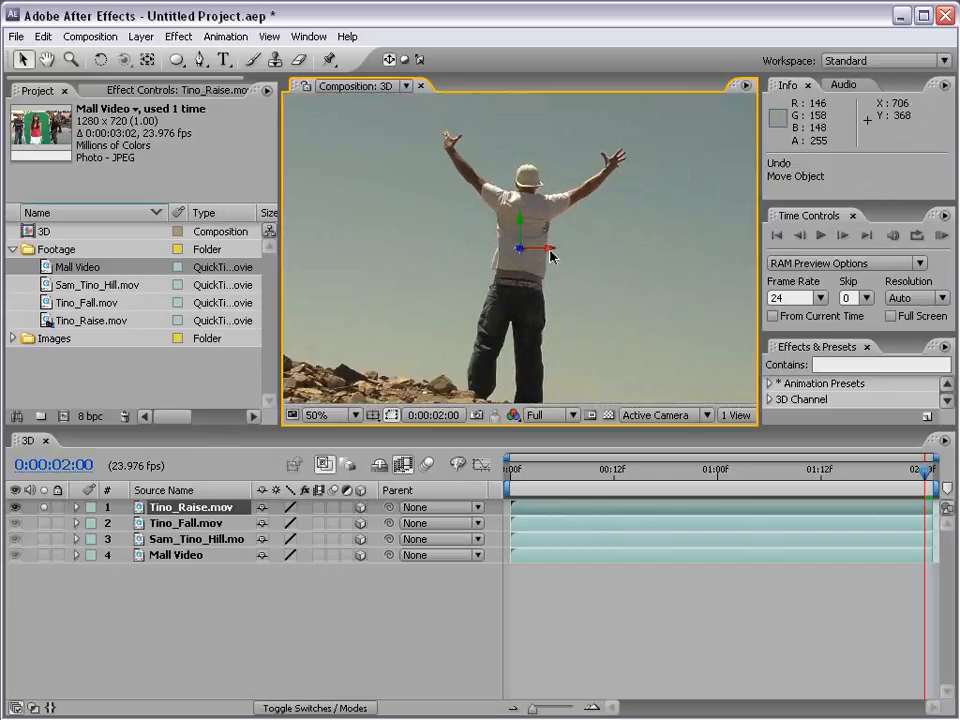
{"action": "key", "text": "comma"}
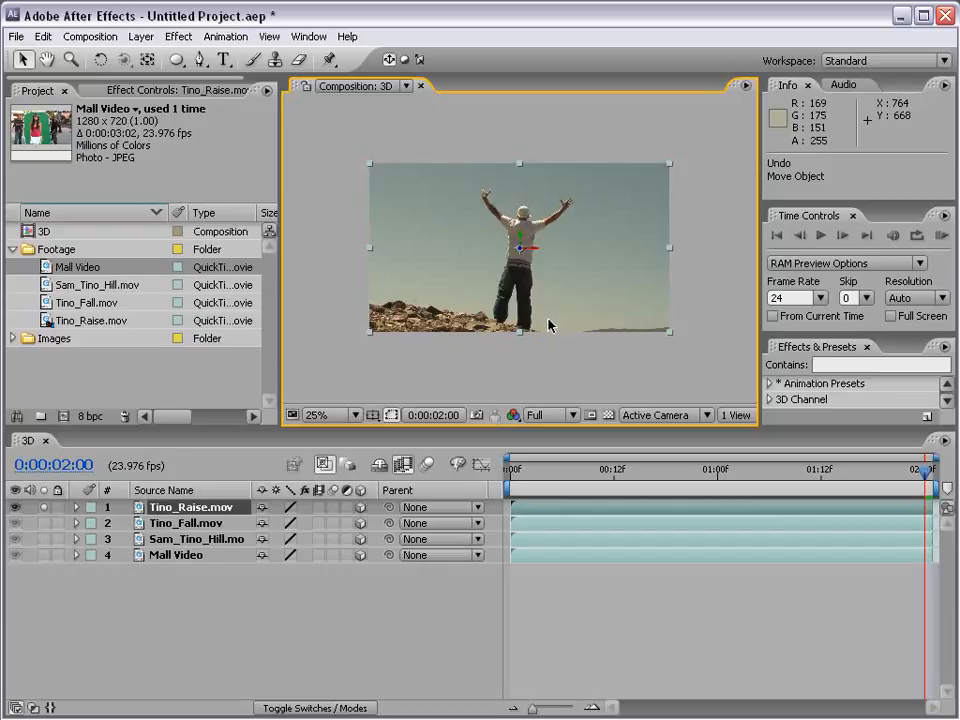
Create a camera layer named Camera 1 with the 50mm preset, and turn off solo for Tino_Raise.mov
{"action": "left_click", "coordinate": [143, 37]}
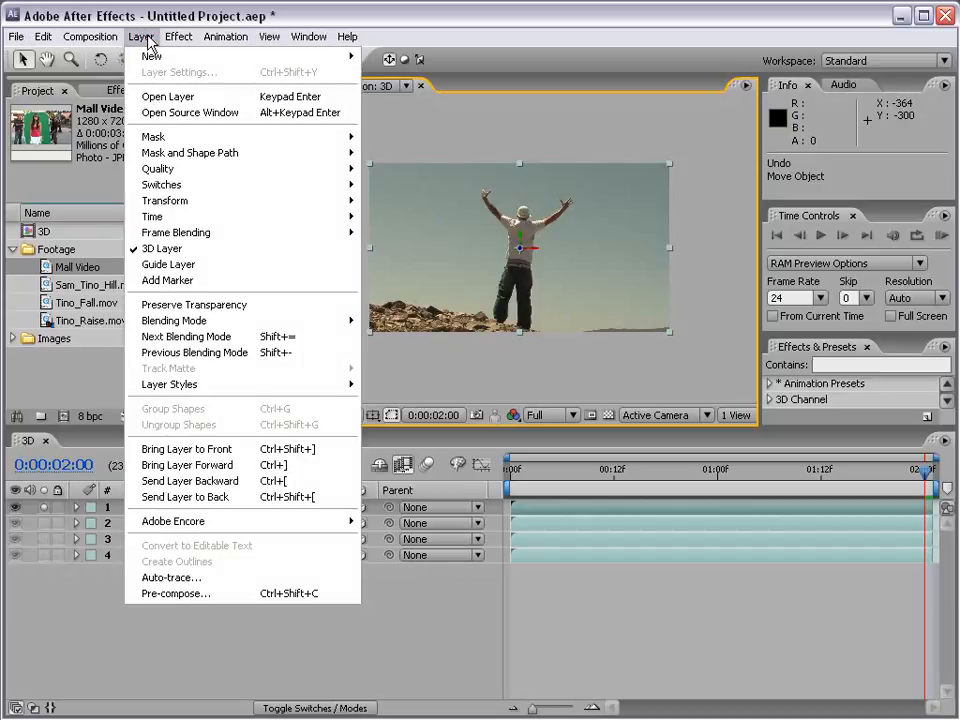
{"action": "mouse_move", "coordinate": [160, 56]}
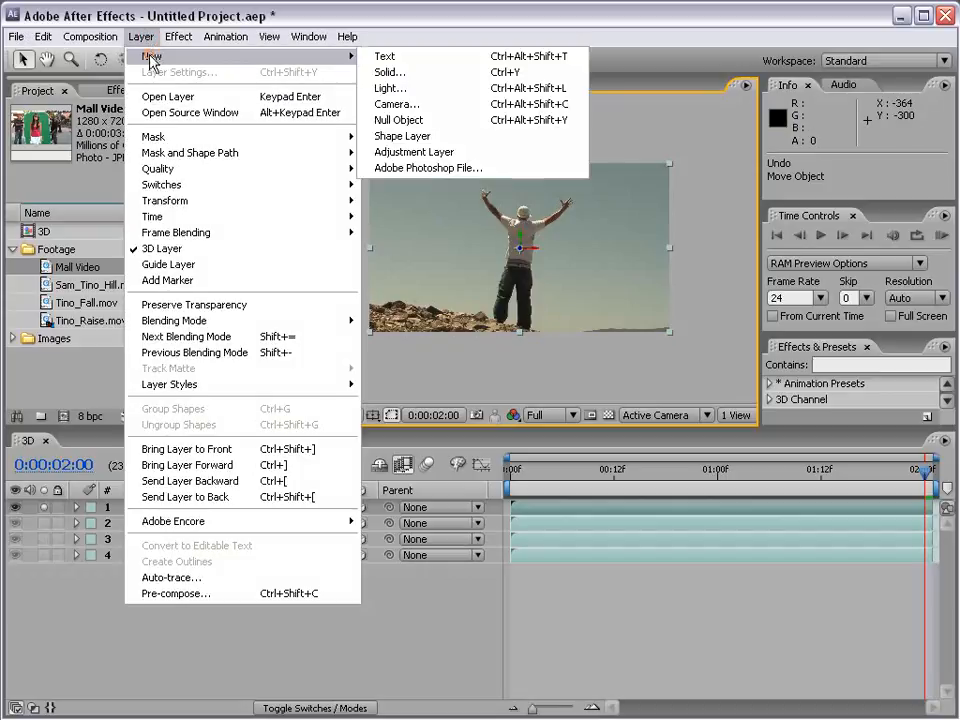
{"action": "left_click", "coordinate": [449, 106]}
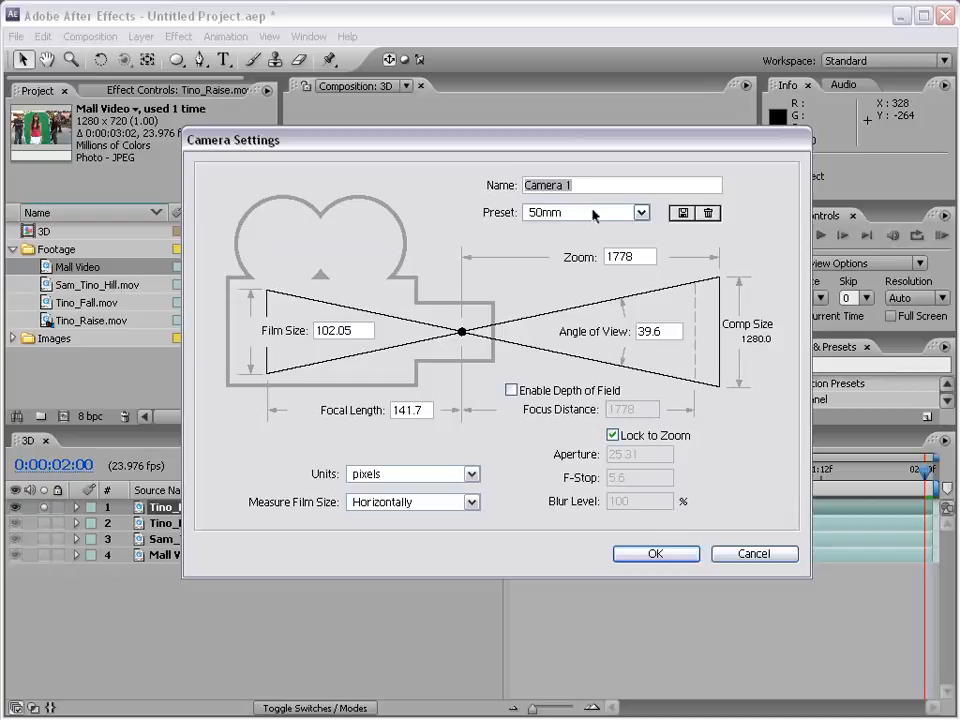
{"action": "left_click", "coordinate": [595, 213]}
{"action": "left_click", "coordinate": [562, 316]}
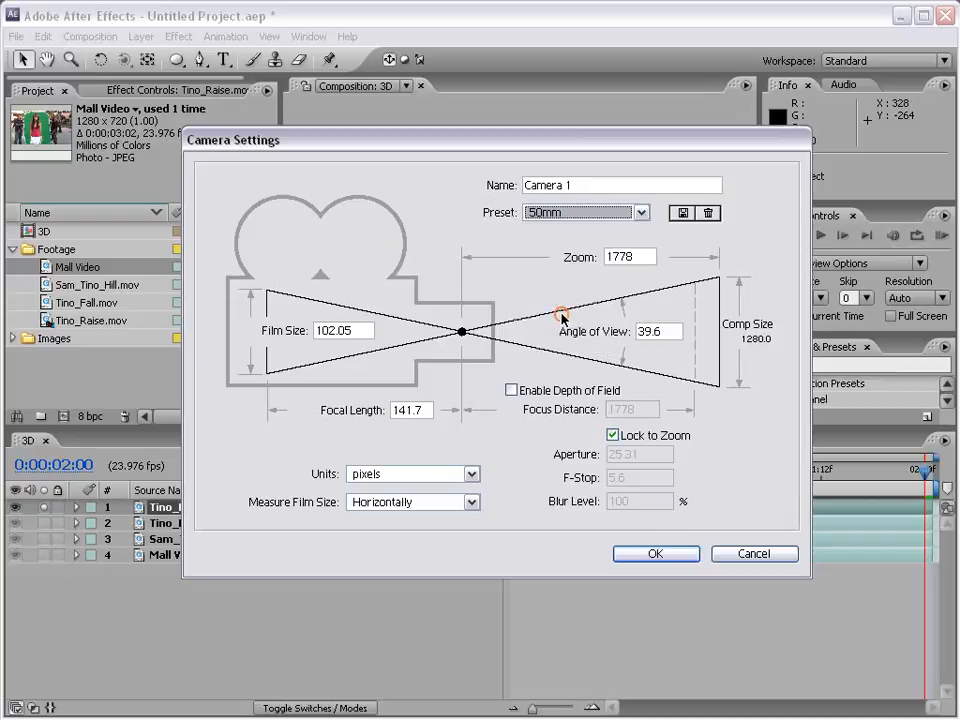
{"action": "left_click", "coordinate": [622, 553]}
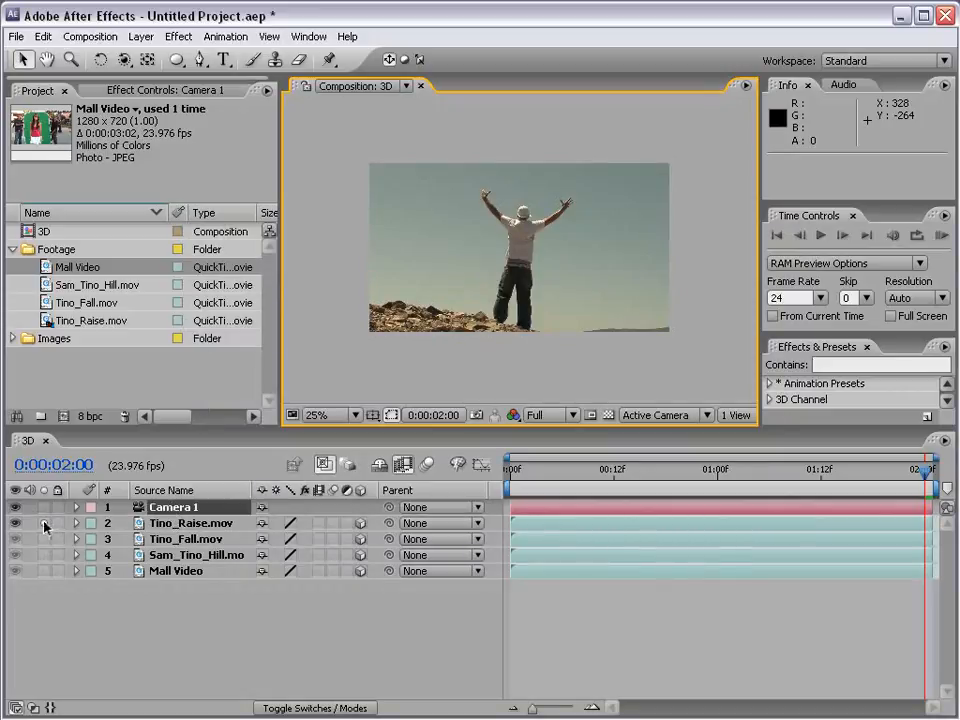
{"action": "left_click", "coordinate": [44, 525]}
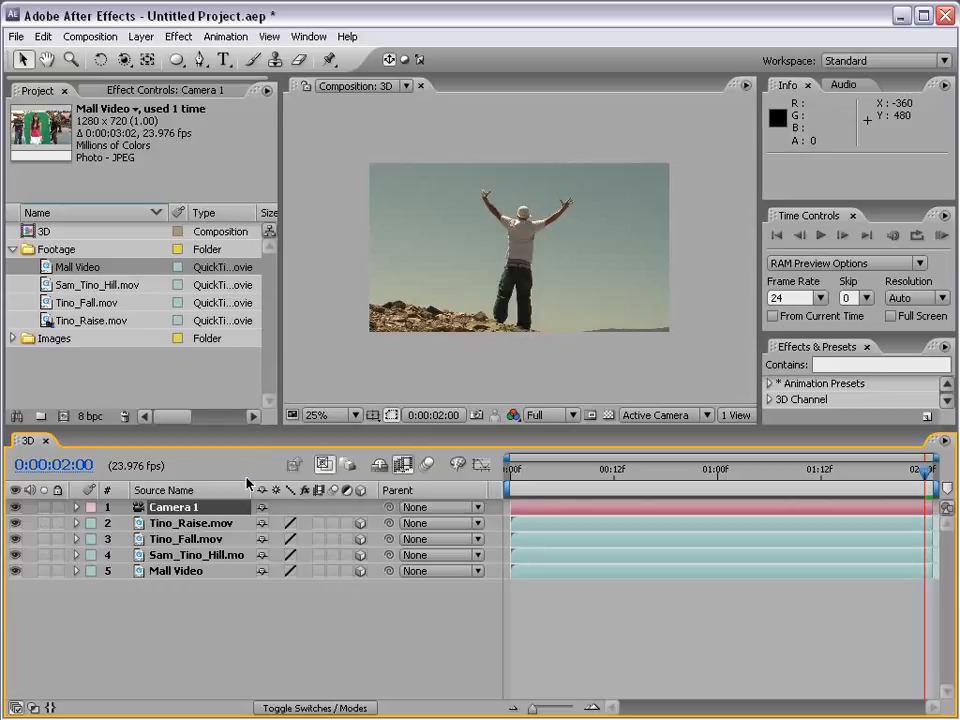
Try orbiting Camera 1 around the clips with the Orbit Camera tool, and undo the orbit
{"action": "left_click", "coordinate": [124, 61]}
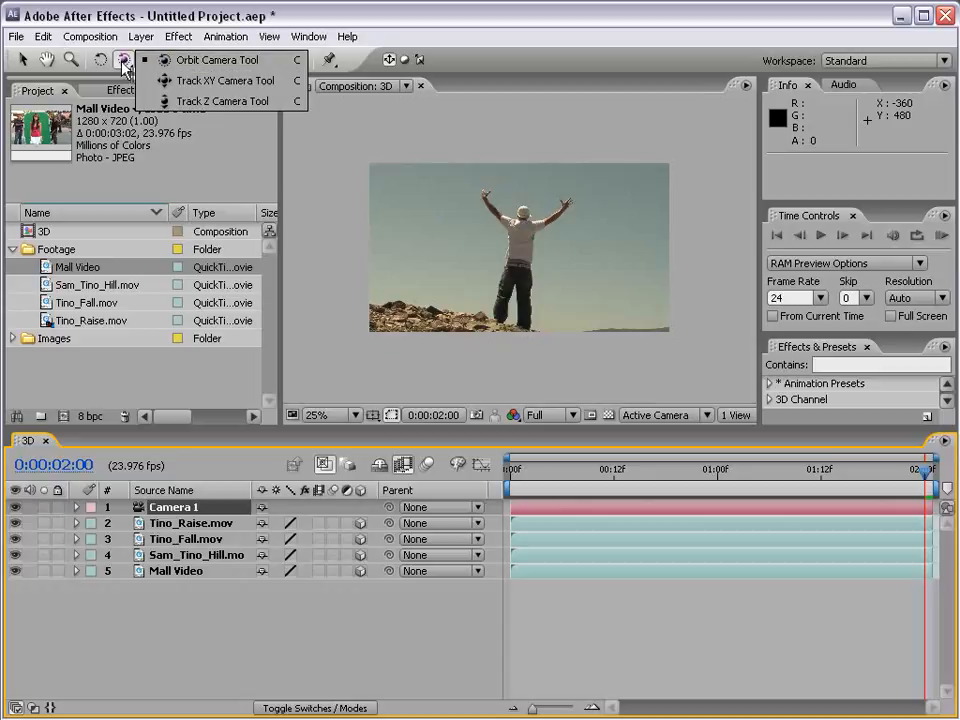
{"action": "left_click_drag", "start_coordinate": [574, 214], "coordinate": [522, 221]}
{"action": "key", "text": "ctrl+z"}
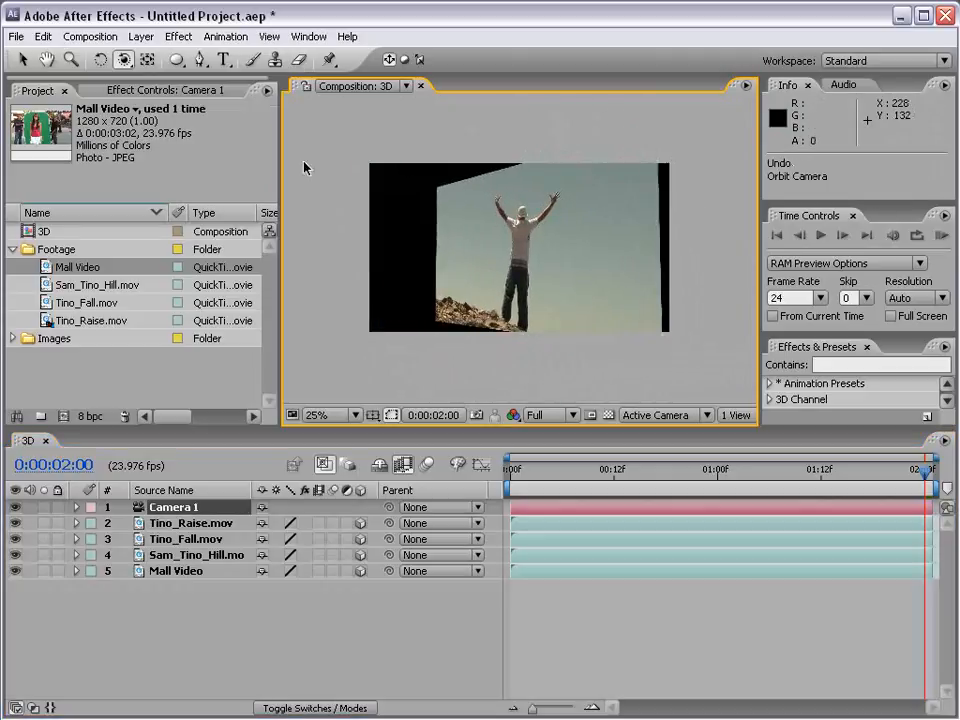
Try moving Camera 1 with the Track XY and Track Z Camera tools, and undo each move
{"action": "left_click", "coordinate": [125, 61]}
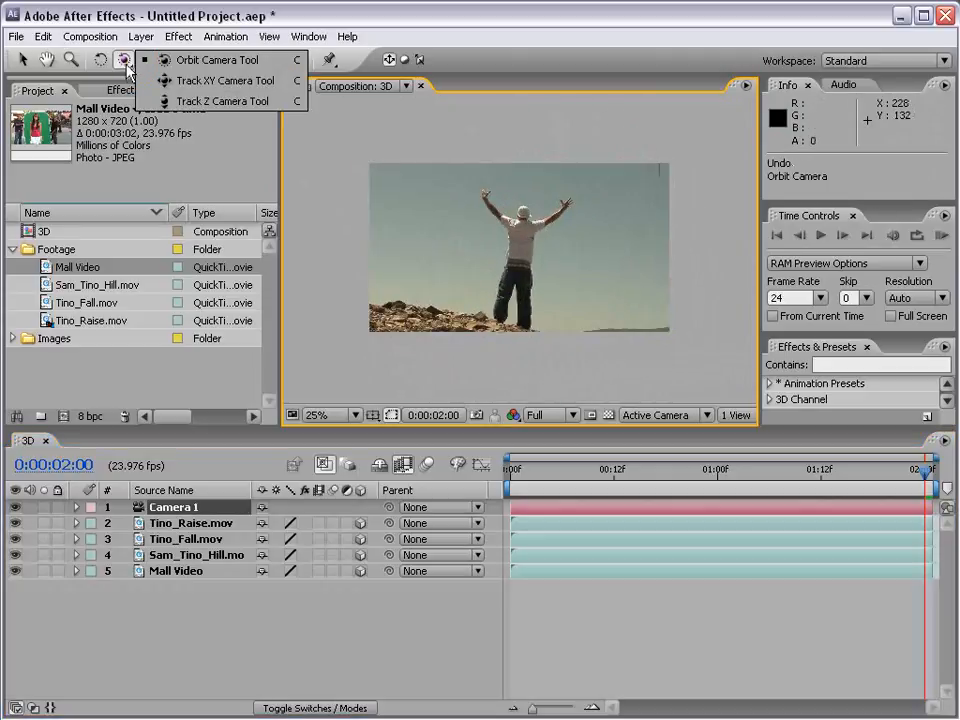
{"action": "left_click", "coordinate": [200, 81]}
{"action": "left_click_drag", "start_coordinate": [439, 236], "coordinate": [294, 255]}
{"action": "key", "text": "ctrl+z"}
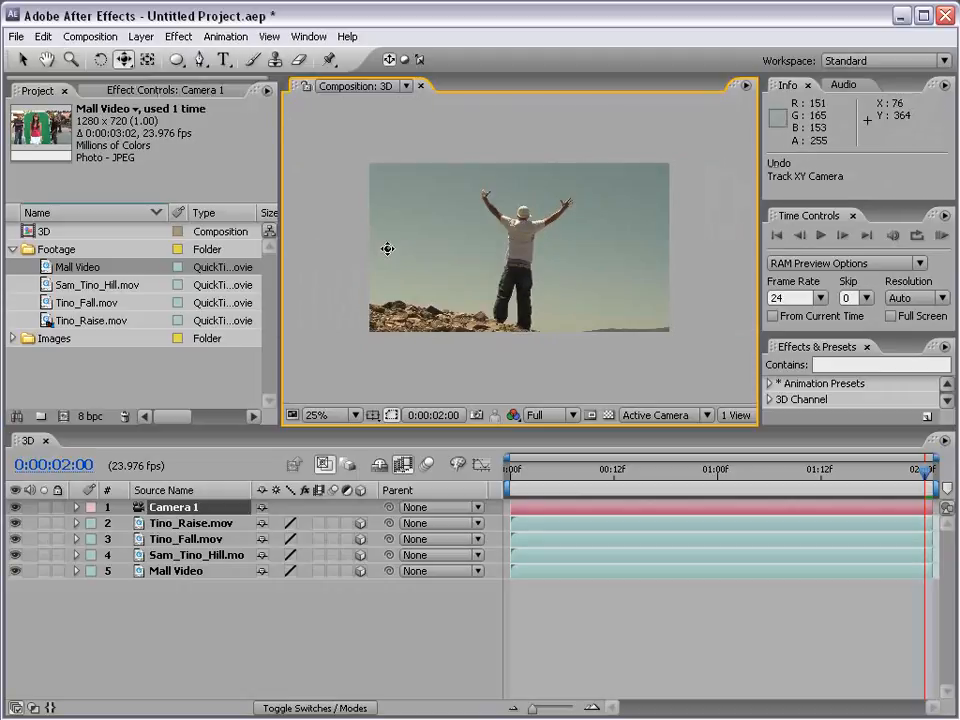
{"action": "left_click_drag", "start_coordinate": [620, 287], "coordinate": [497, 290]}
{"action": "key", "text": "ctrl+z"}
{"action": "left_click_drag", "start_coordinate": [123, 59], "coordinate": [185, 107]}
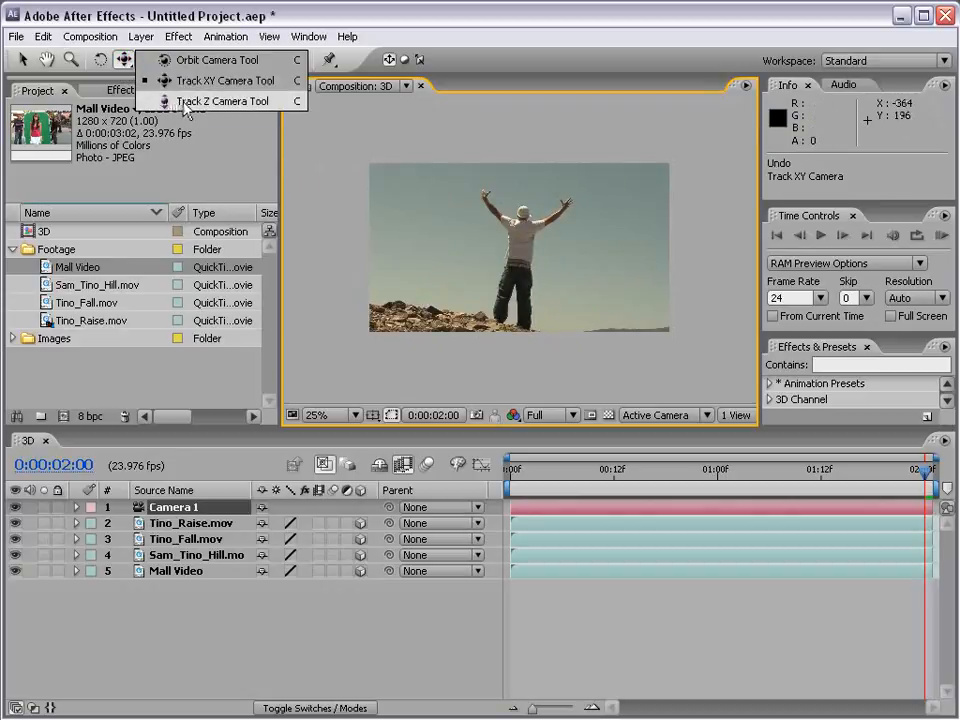
{"action": "left_click_drag", "start_coordinate": [496, 305], "coordinate": [525, 347]}
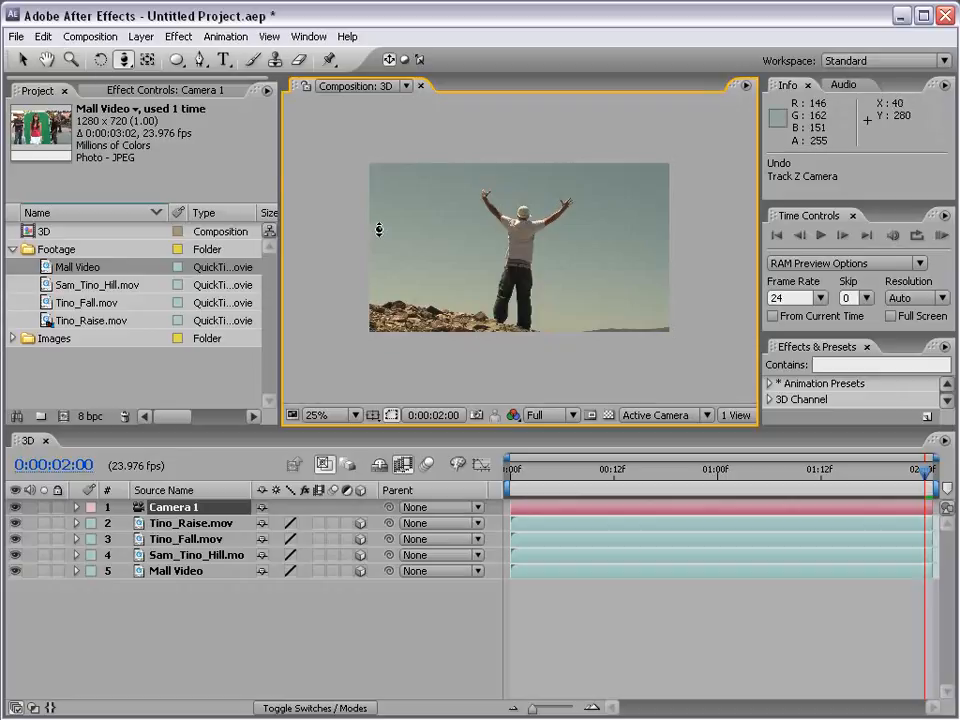
Scale the Tino_Raise.mov layer down to about 53% in the composition with the Selection tool
{"action": "left_click", "coordinate": [22, 59]}
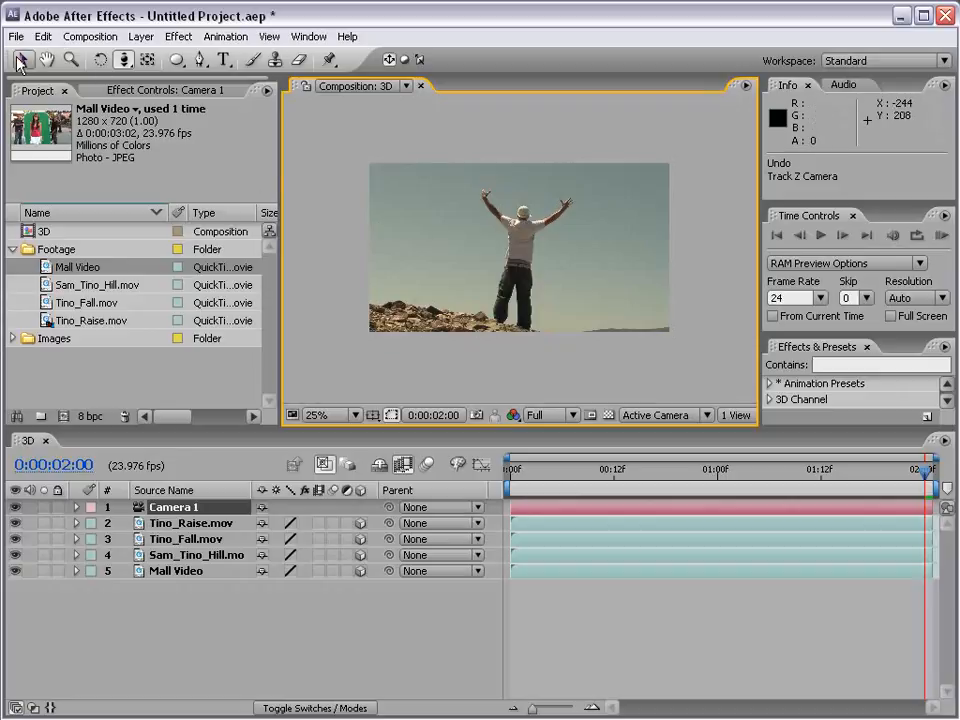
{"action": "left_click", "coordinate": [557, 263]}
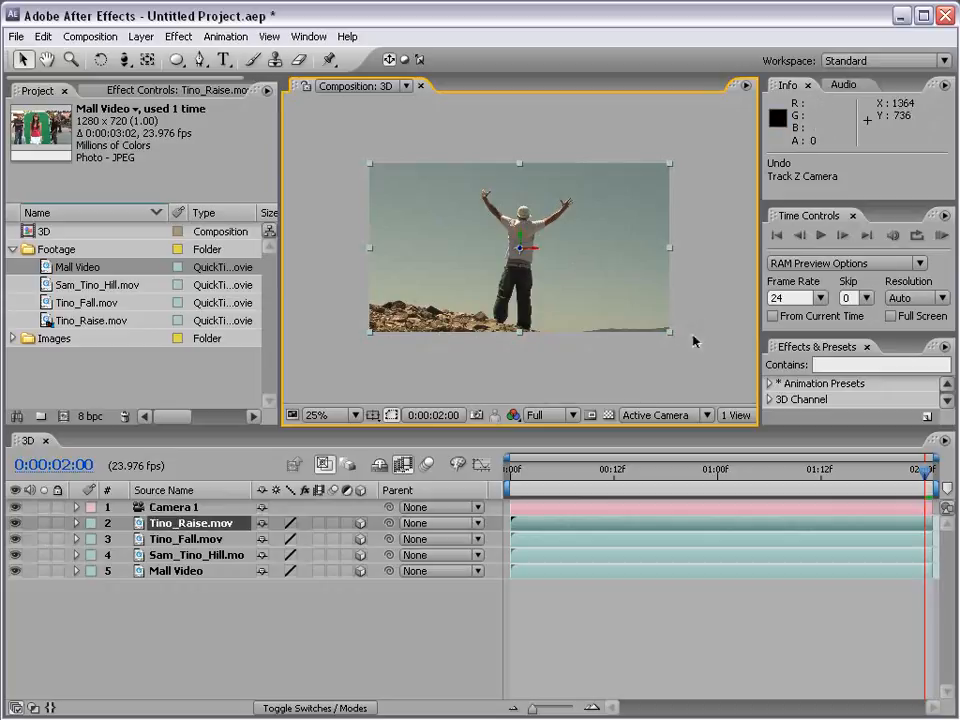
{"action": "left_click_drag", "start_coordinate": [672, 338], "coordinate": [615, 298]}
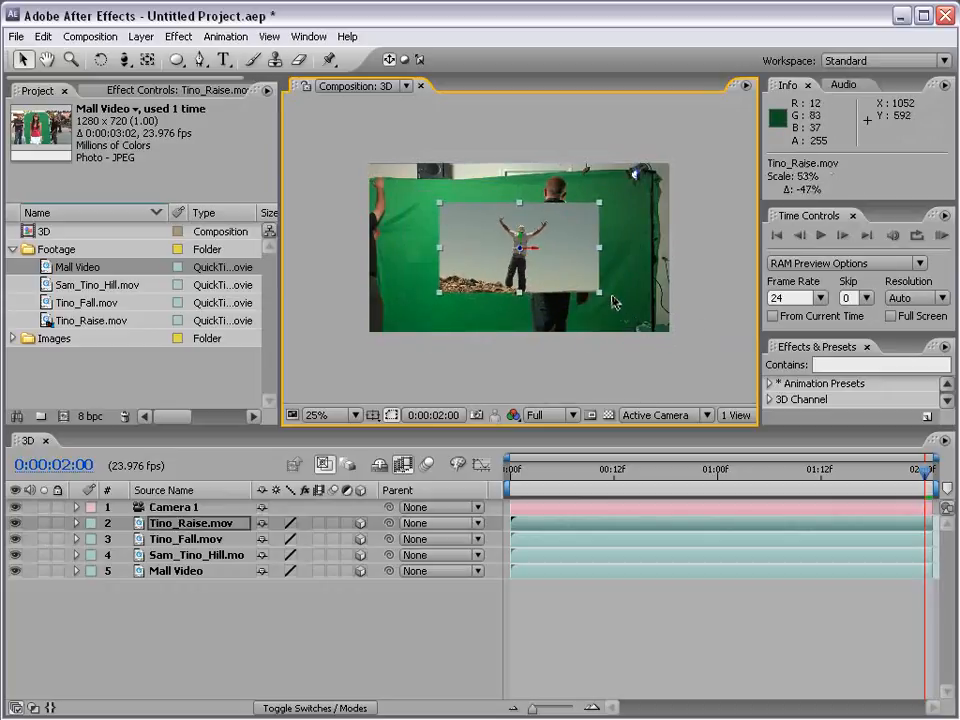
Scale down Tino_Fall.mov, and spread it and Tino_Raise.mov to opposite sides along the X axis, Tino_Fall.mov on the left
{"action": "left_click", "coordinate": [674, 338]}
{"action": "left_click_drag", "start_coordinate": [672, 337], "coordinate": [597, 285]}
{"action": "left_click_drag", "start_coordinate": [535, 250], "coordinate": [404, 252]}
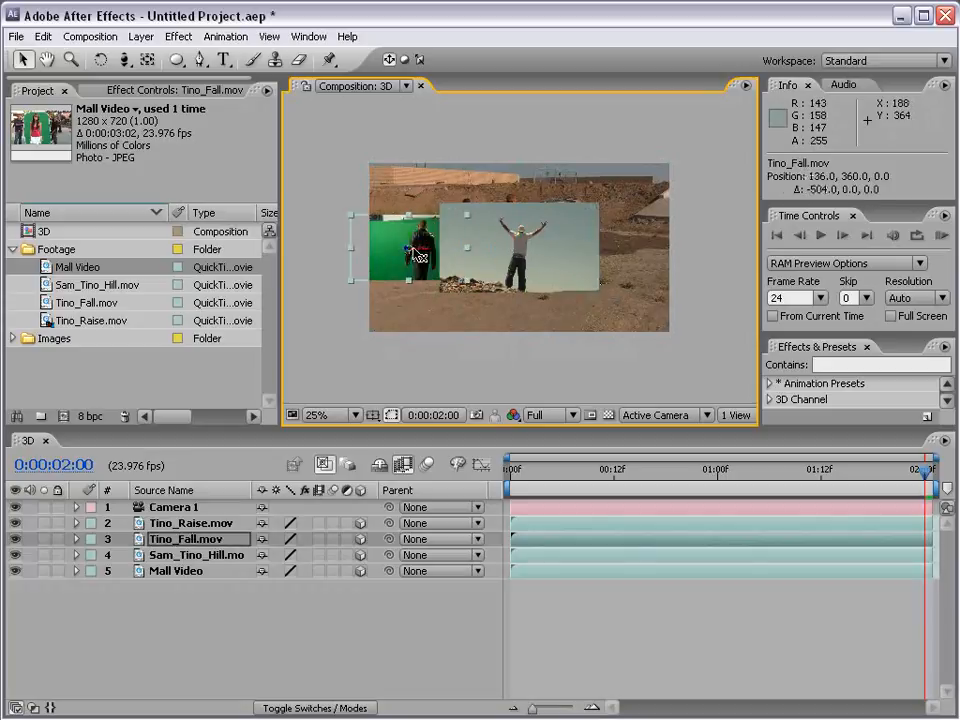
{"action": "left_click", "coordinate": [553, 258]}
{"action": "left_click_drag", "start_coordinate": [560, 255], "coordinate": [654, 253]}
{"action": "left_click", "coordinate": [521, 207]}
{"action": "left_click_drag", "start_coordinate": [666, 336], "coordinate": [563, 277]}
{"action": "left_click", "coordinate": [654, 324]}
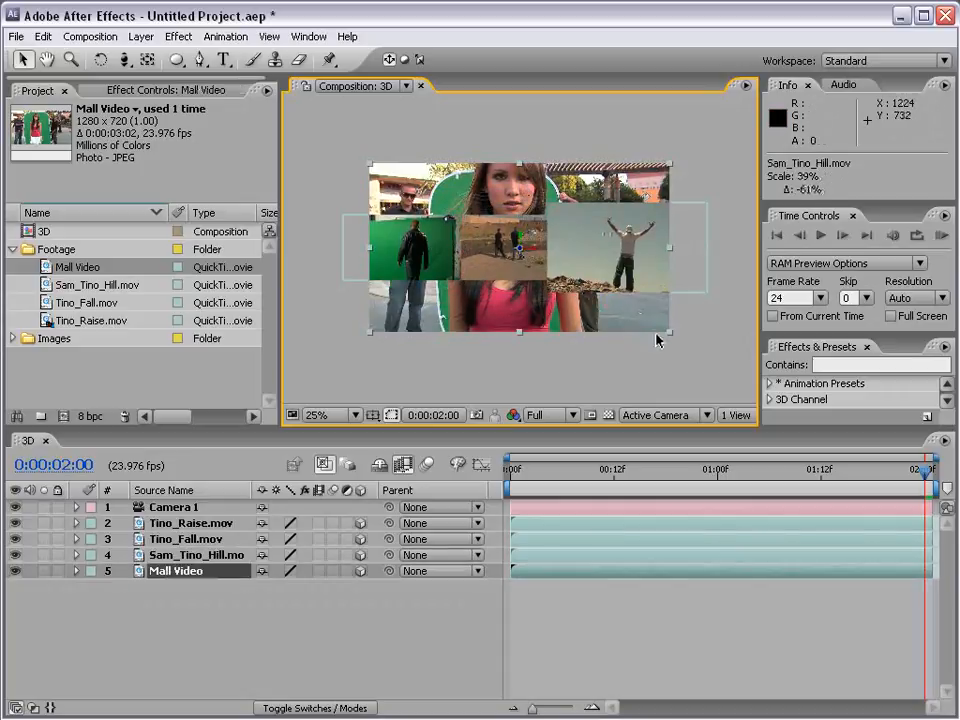
{"action": "left_click_drag", "start_coordinate": [668, 338], "coordinate": [550, 268]}
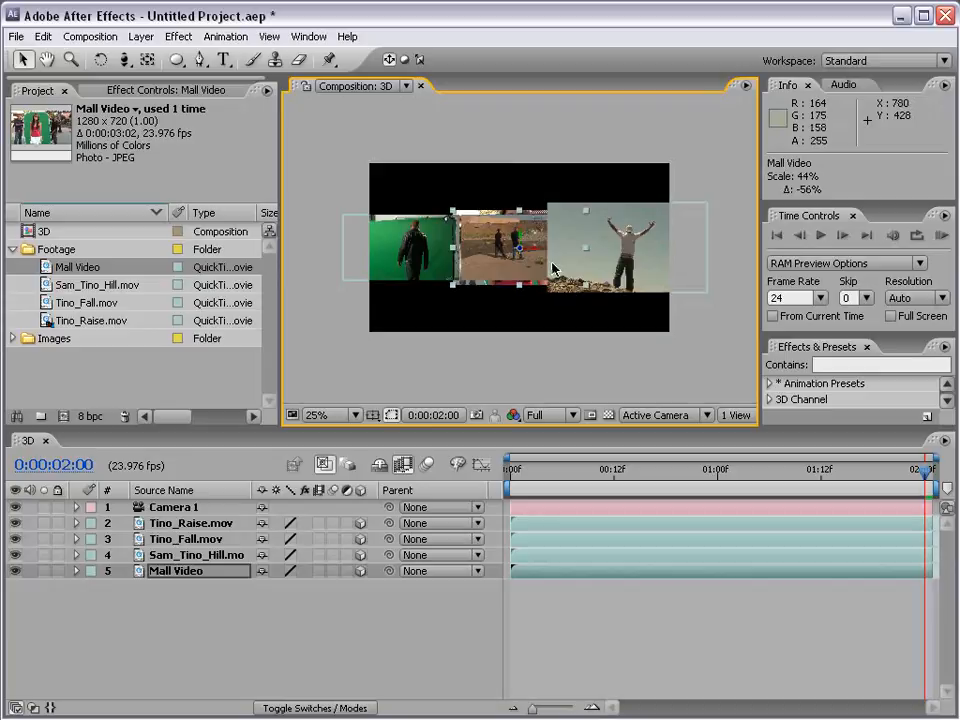
Stagger three clips along the Z axis: Tino_Raise.mov back, Tino_Fall.mov forward and Sam_Tino_Hill.mov back to about 1032
{"action": "left_click", "coordinate": [611, 248]}
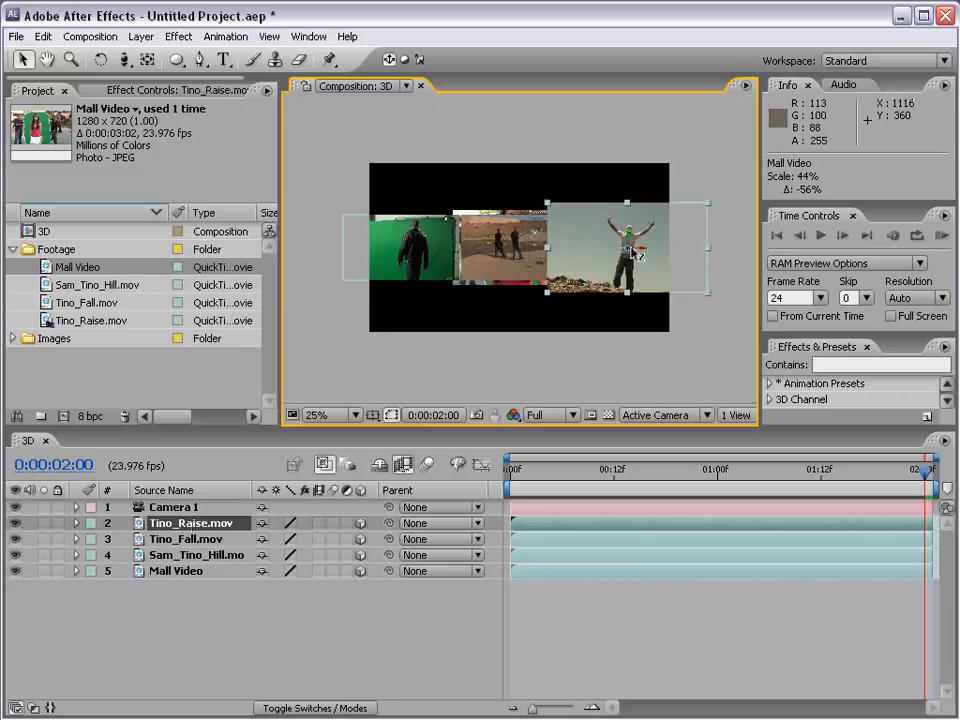
{"action": "left_click_drag", "start_coordinate": [632, 252], "coordinate": [250, 286]}
{"action": "left_click", "coordinate": [396, 279]}
{"action": "left_click", "coordinate": [555, 223]}
{"action": "left_click_drag", "start_coordinate": [521, 250], "coordinate": [561, 330]}
Push Mall Video back along Z to about 3080 and slide it left along X, beside Tino_Fall.mov
{"action": "left_click", "coordinate": [524, 254]}
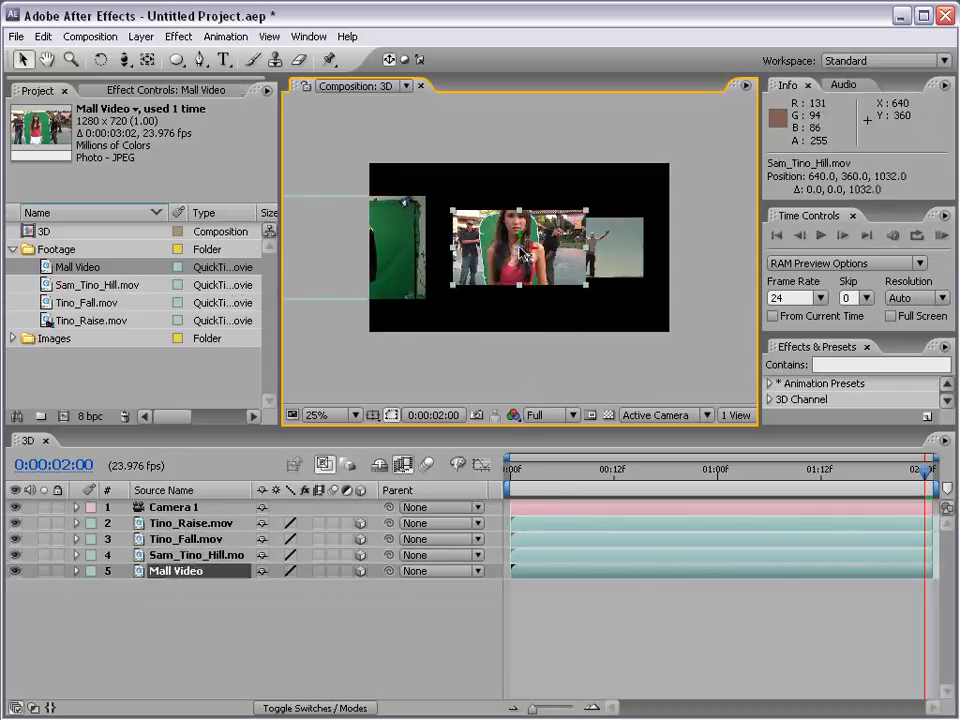
{"action": "left_click_drag", "start_coordinate": [524, 254], "coordinate": [485, 296]}
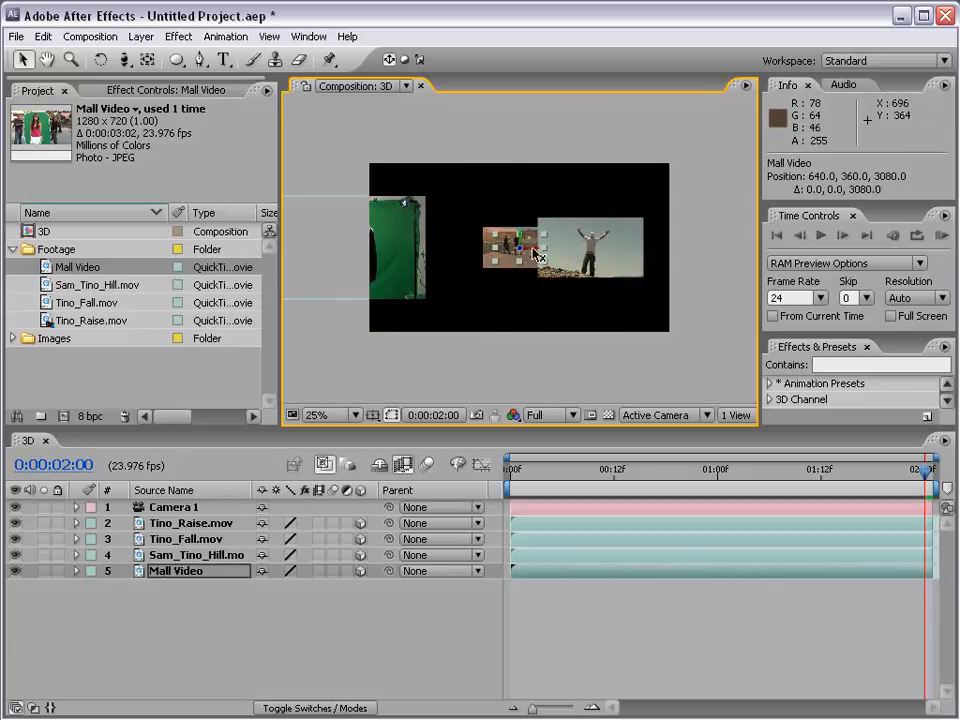
{"action": "left_click_drag", "start_coordinate": [530, 258], "coordinate": [380, 254]}
{"action": "left_click", "coordinate": [589, 345]}
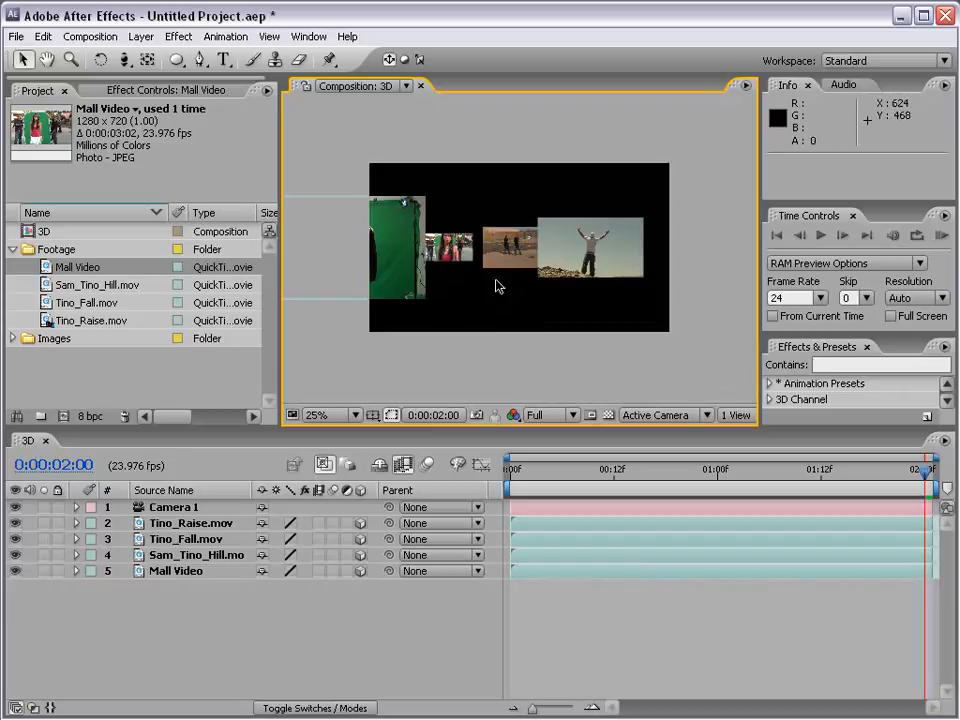
Orbit Camera 1 to look down on the clips from a position of about 640, -40, -1732
{"action": "scroll", "coordinate": [484, 294], "scroll_direction": "up", "scroll_amount": 1}
{"action": "key", "text": "grave"}
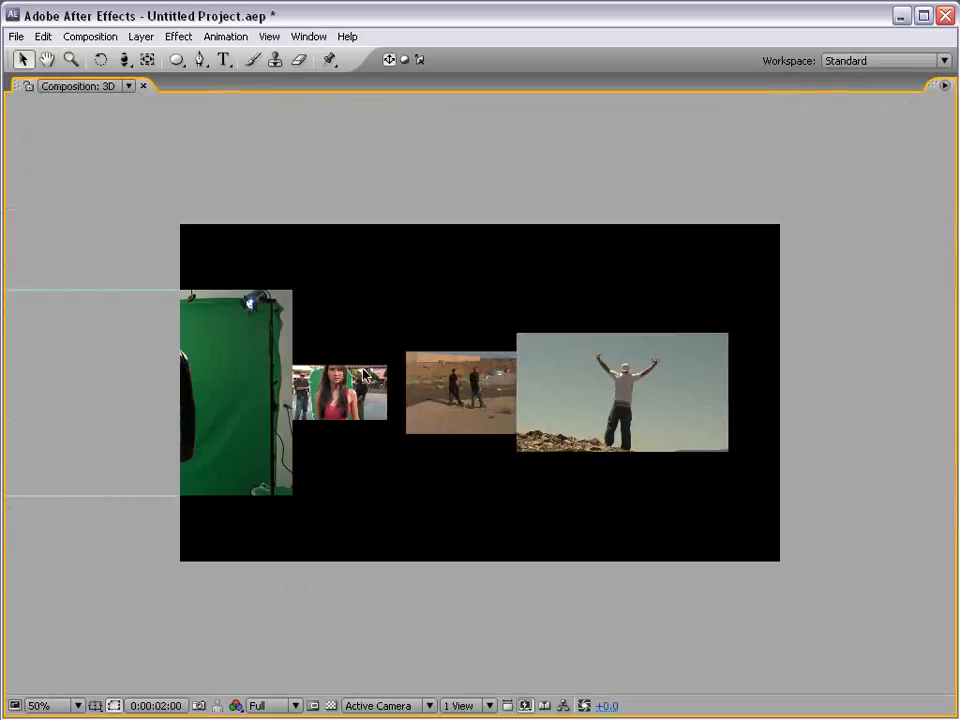
{"action": "key", "text": "grave"}
{"action": "left_click_drag", "start_coordinate": [404, 227], "coordinate": [490, 236]}
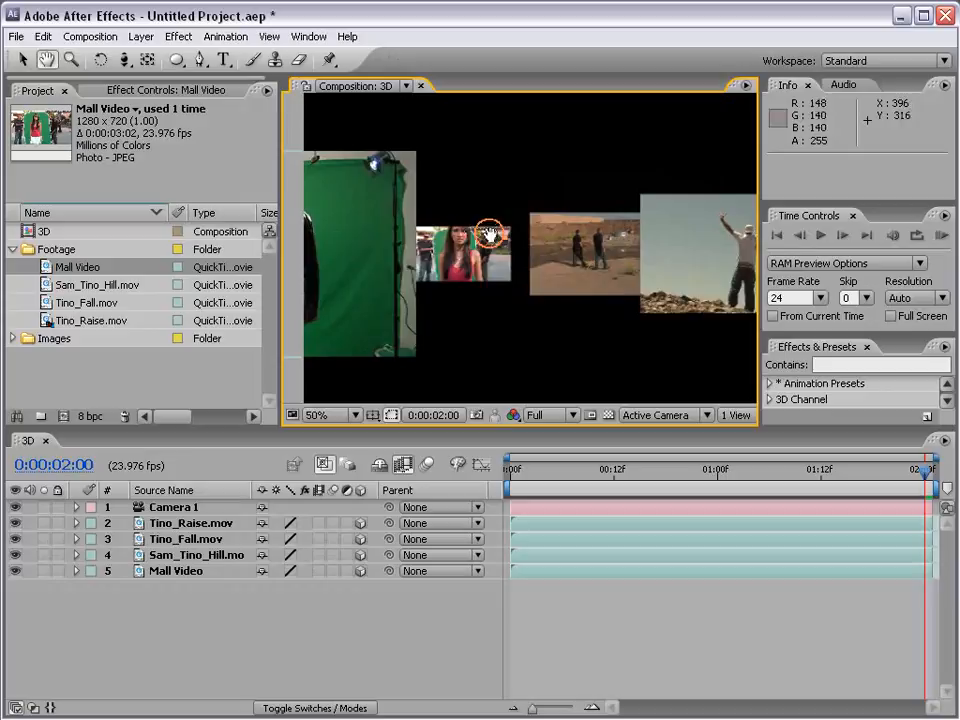
{"action": "left_click", "coordinate": [124, 64]}
{"action": "left_click", "coordinate": [189, 60]}
{"action": "scroll", "coordinate": [540, 266], "scroll_direction": "down", "scroll_amount": 1}
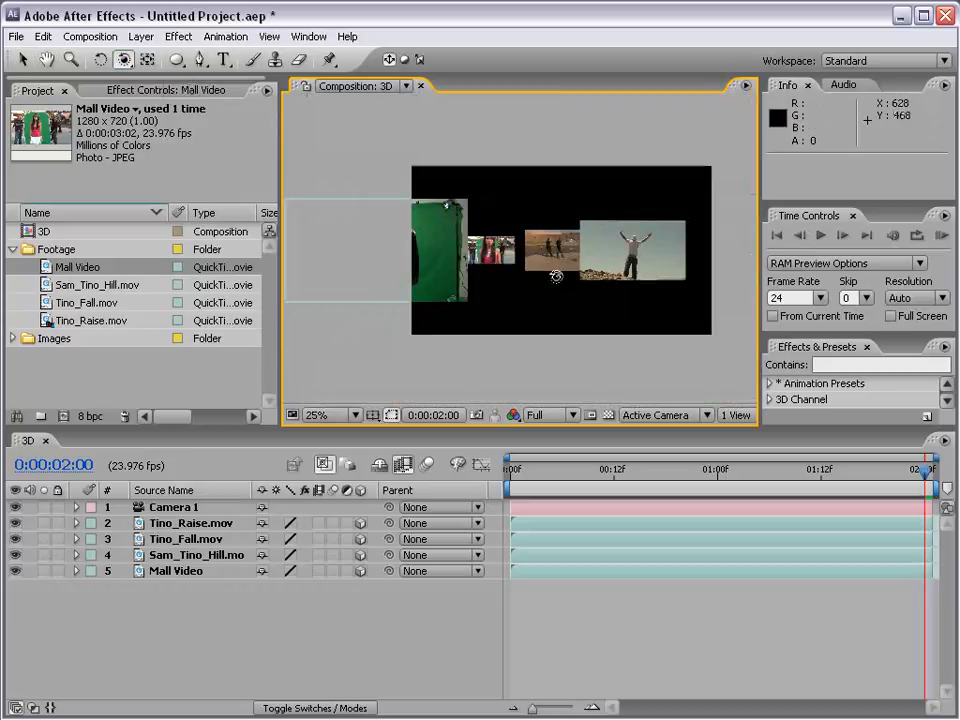
{"action": "left_click_drag", "start_coordinate": [600, 253], "coordinate": [436, 283]}
Push the Tino_Fall.mov layer back along its Z axis so more of it enters the frame
{"action": "key", "text": "v"}
{"action": "left_click", "coordinate": [393, 305]}
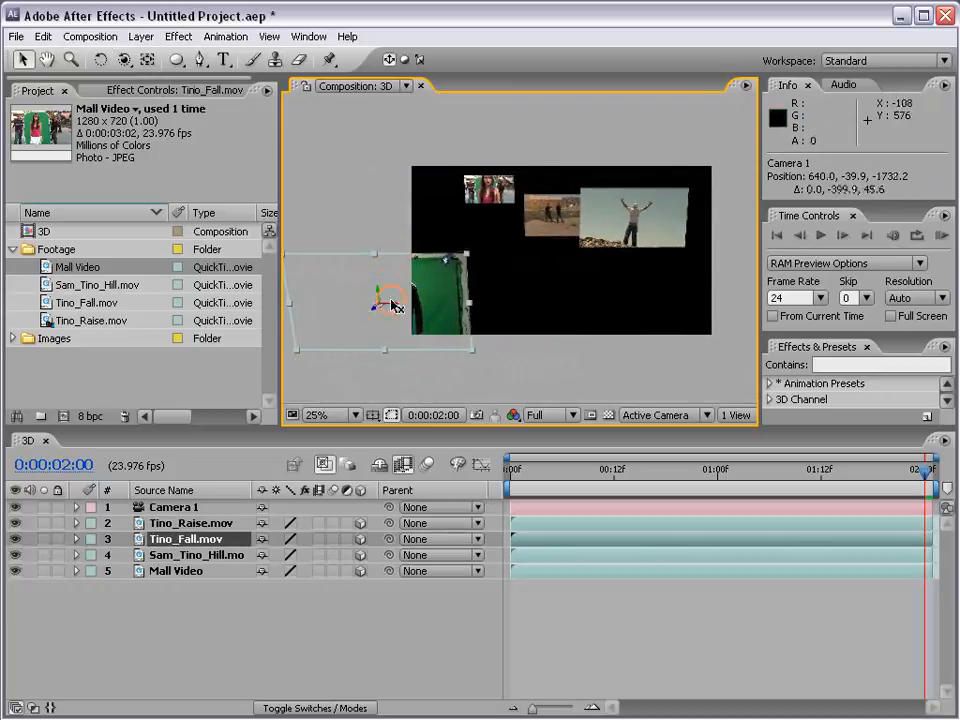
{"action": "left_click_drag", "start_coordinate": [376, 312], "coordinate": [506, 217]}
Reframe Camera 1 closer to the clips with the camera tools, to a position of about 603.5, 329.4, -568.1
{"action": "key", "text": "c"}
{"action": "key", "text": "c"}
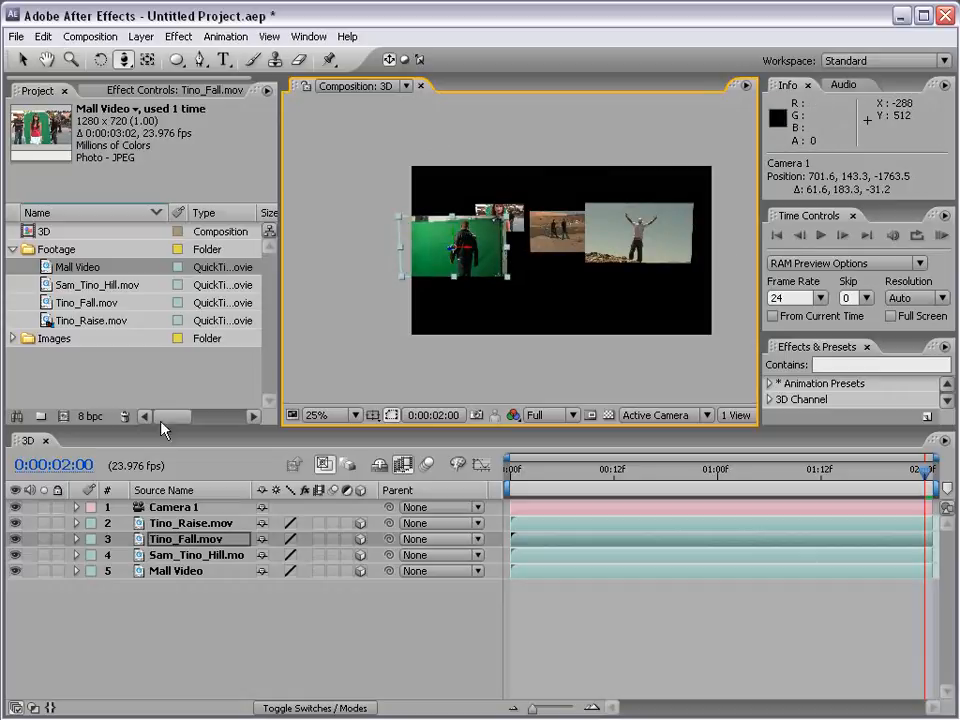
{"action": "left_click_drag", "start_coordinate": [128, 60], "coordinate": [231, 104]}
{"action": "left_click_drag", "start_coordinate": [500, 208], "coordinate": [513, 248]}
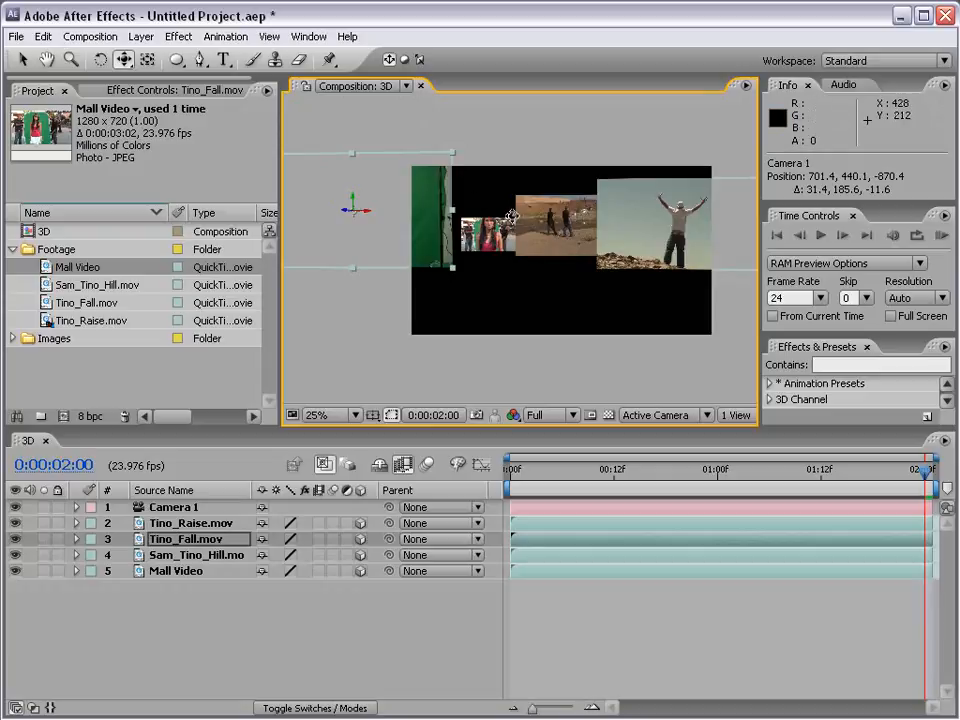
{"action": "left_click_drag", "start_coordinate": [512, 214], "coordinate": [541, 241]}
{"action": "key", "text": "c"}
{"action": "key", "text": "c"}
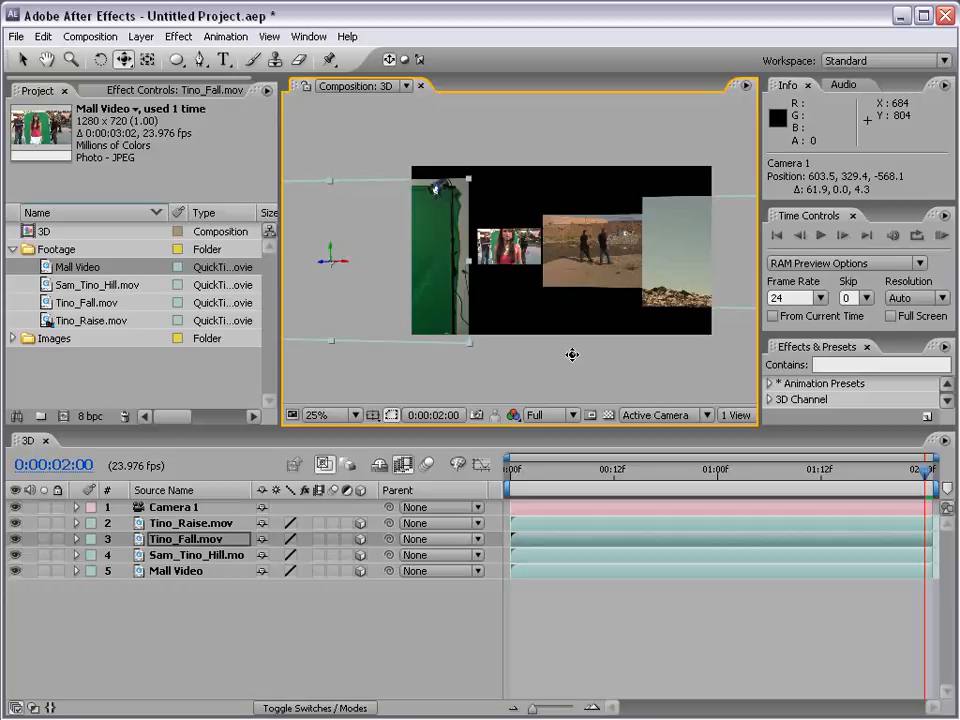
Show the composition from the Top view and push Sam_Tino_Hill.mov back to a Z position of about 1576
{"action": "left_click", "coordinate": [643, 418]}
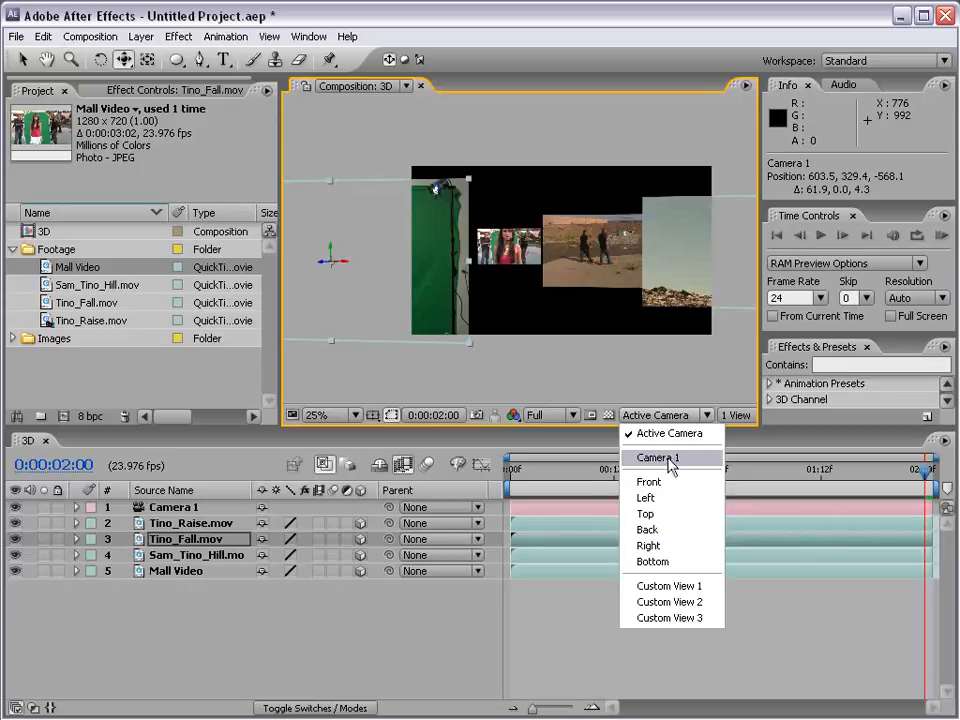
{"action": "left_click", "coordinate": [656, 514]}
{"action": "scroll", "coordinate": [562, 284], "scroll_direction": "down", "scroll_amount": 2}
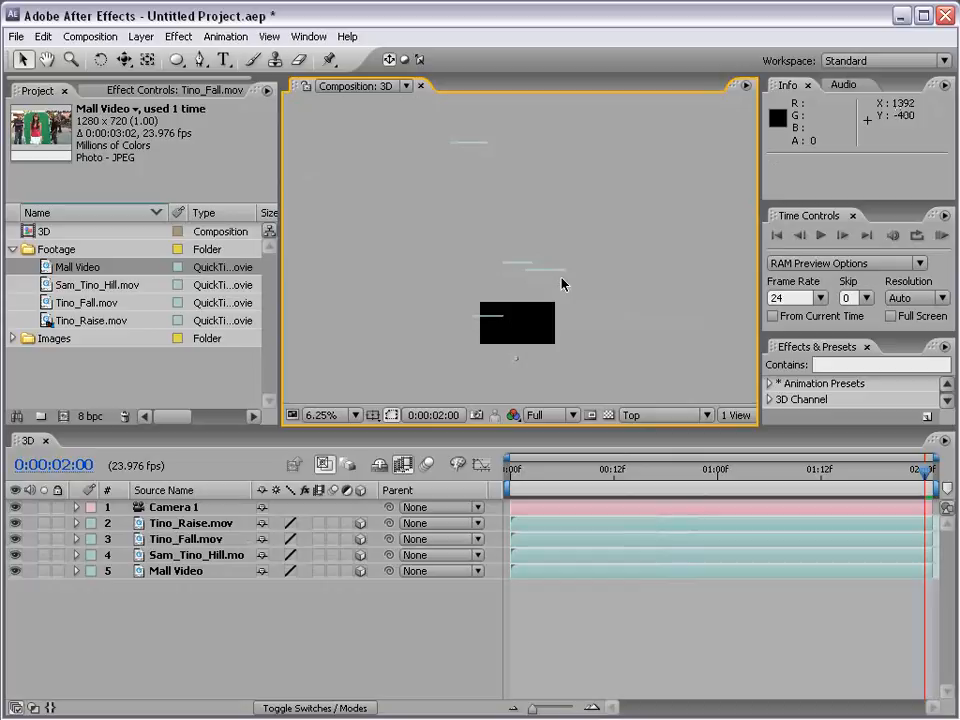
{"action": "left_click", "coordinate": [524, 265]}
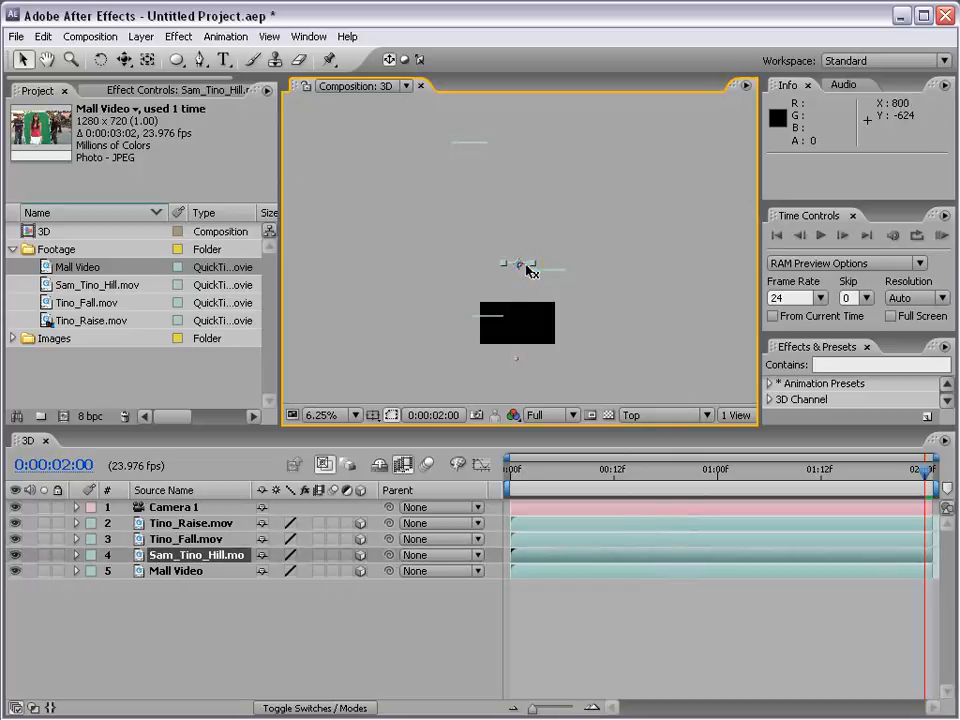
{"action": "left_click_drag", "start_coordinate": [520, 268], "coordinate": [511, 231]}
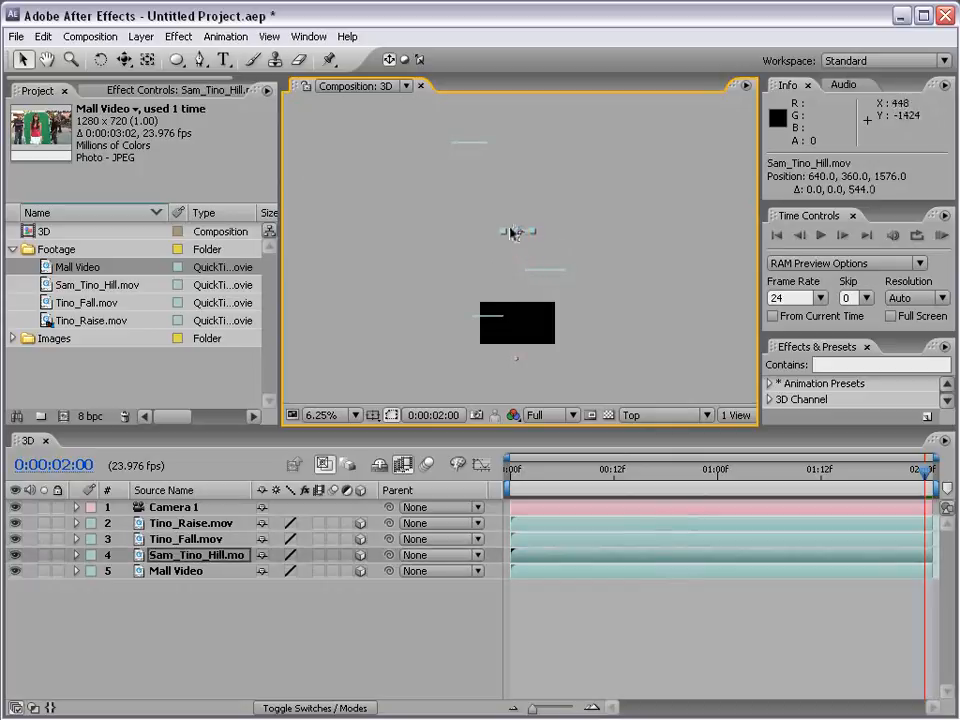
Bring the Mall Video layer forward to a Z position of about 2360, and deselect it
{"action": "left_click", "coordinate": [471, 146]}
{"action": "left_click_drag", "start_coordinate": [474, 150], "coordinate": [476, 190]}
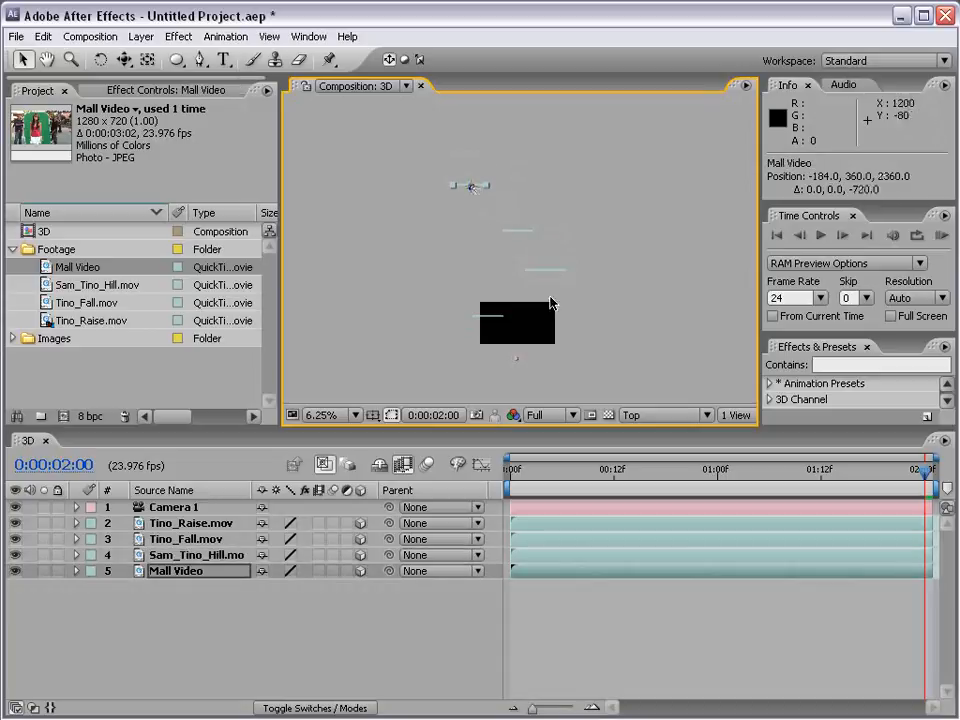
{"action": "left_click", "coordinate": [537, 245]}
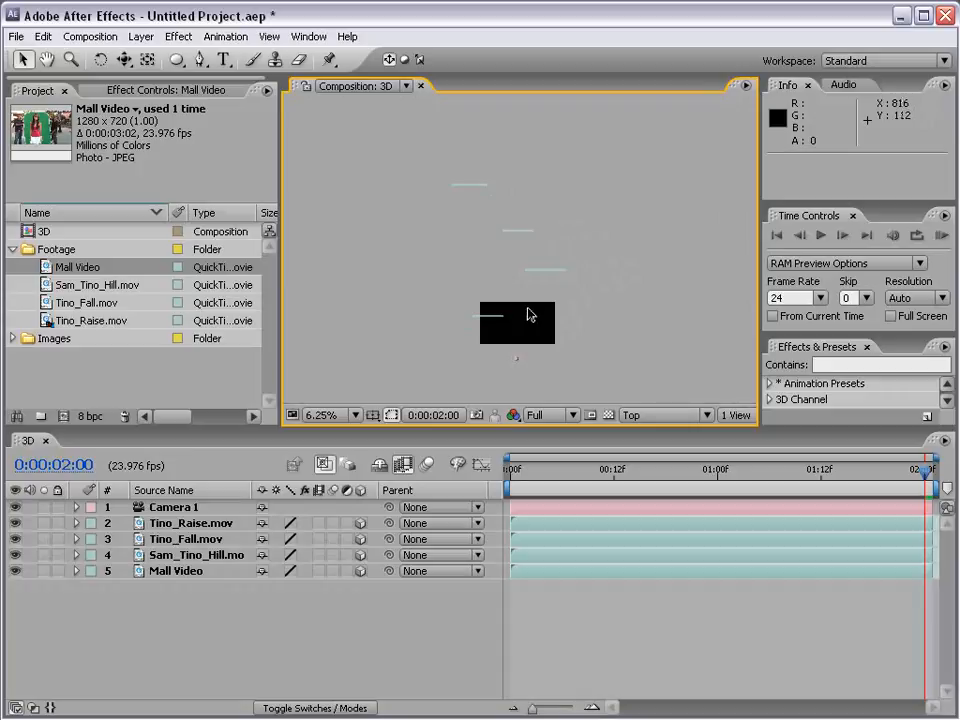
Return to the Active Camera view and pull Camera 1 back to about Z -894.8 with the Track Z Camera tool
{"action": "left_click", "coordinate": [666, 415]}
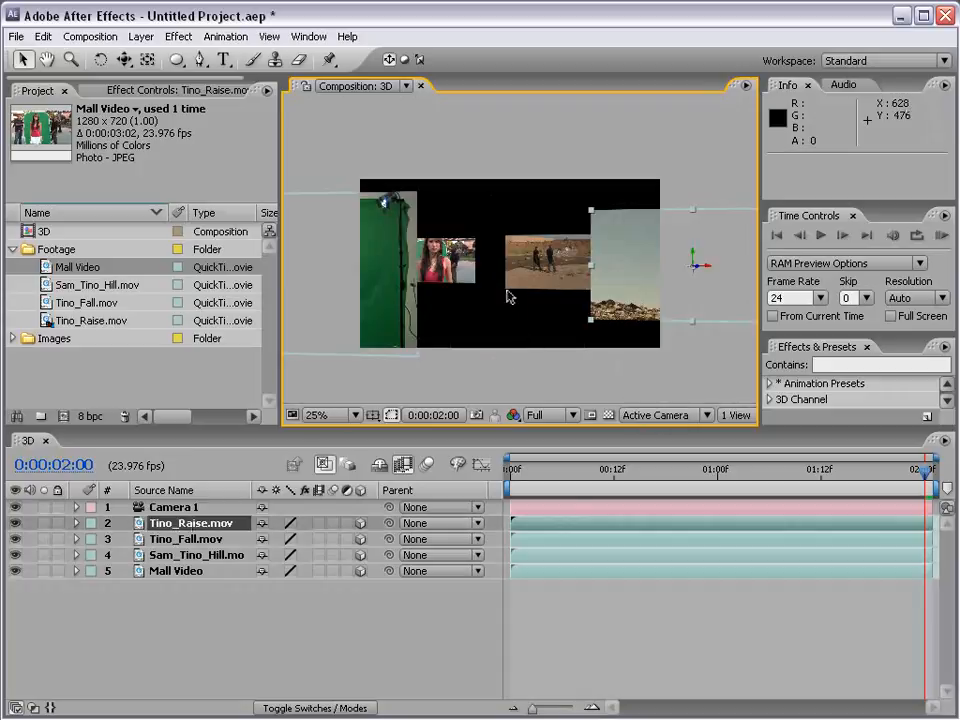
{"action": "key", "text": "c"}
{"action": "key", "text": "c"}
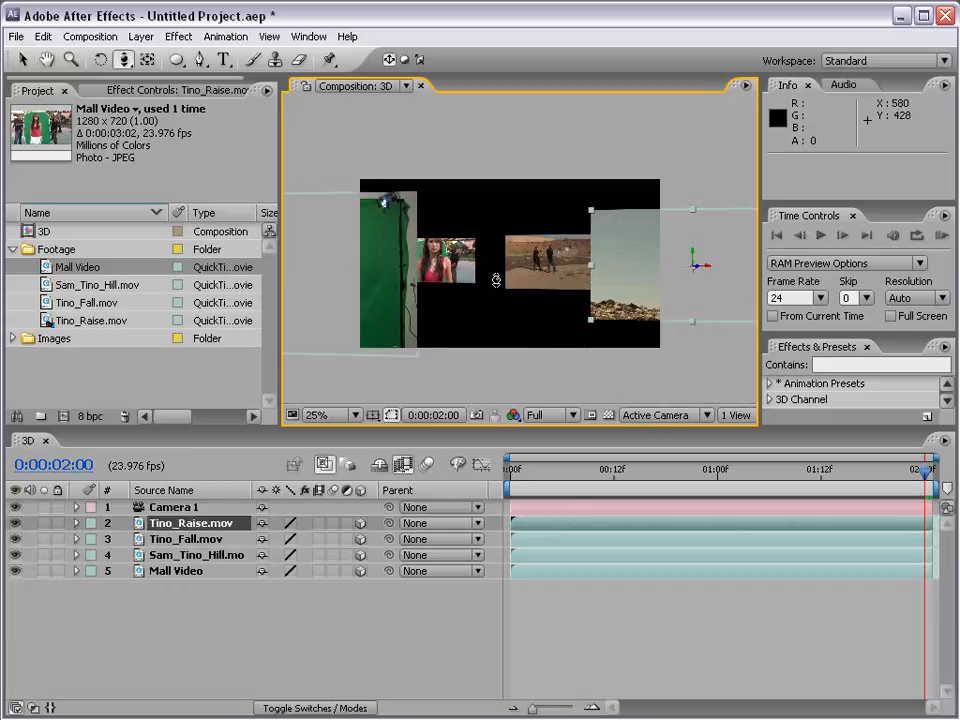
{"action": "left_click_drag", "start_coordinate": [496, 280], "coordinate": [489, 311]}
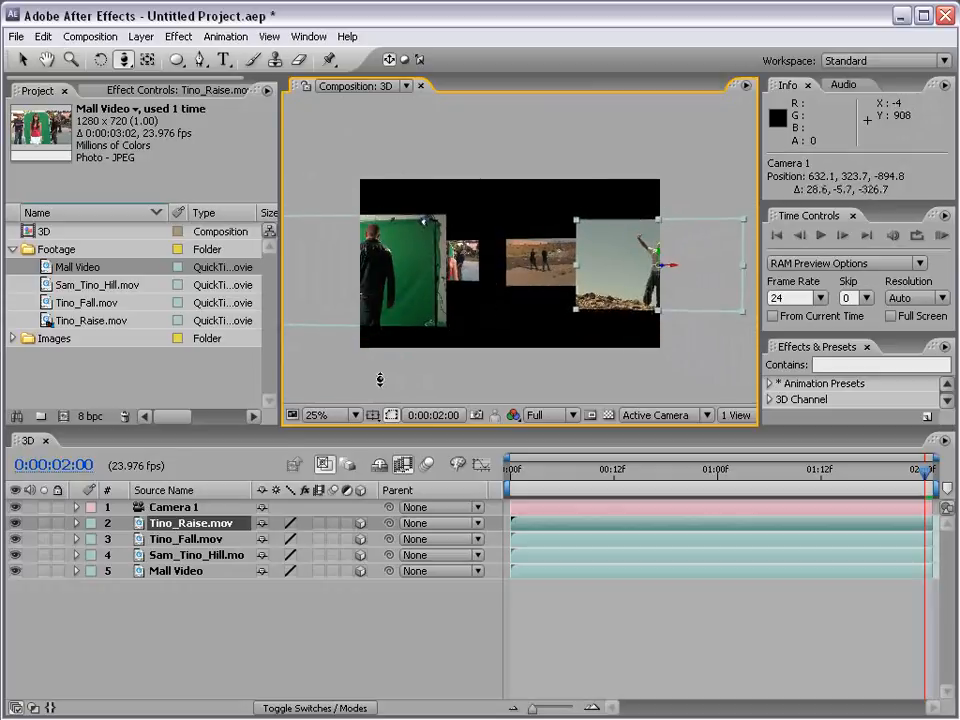
Reveal Camera 1's Transform properties and set a Position keyframe at 0:00:00:00
{"action": "left_click", "coordinate": [176, 509]}
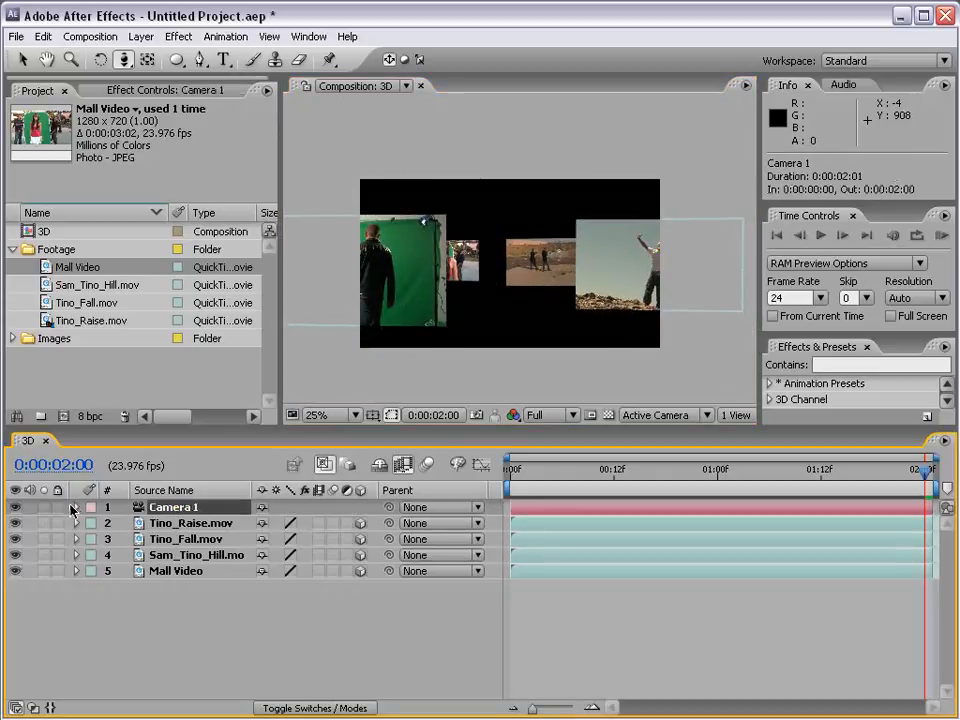
{"action": "left_click", "coordinate": [74, 508]}
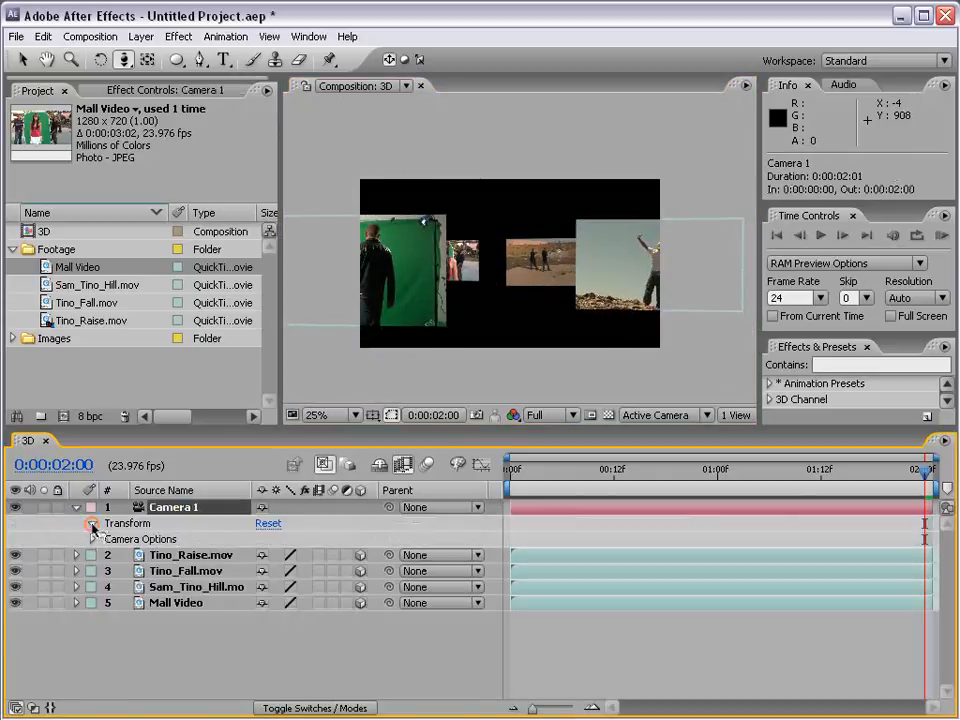
{"action": "left_click", "coordinate": [92, 524]}
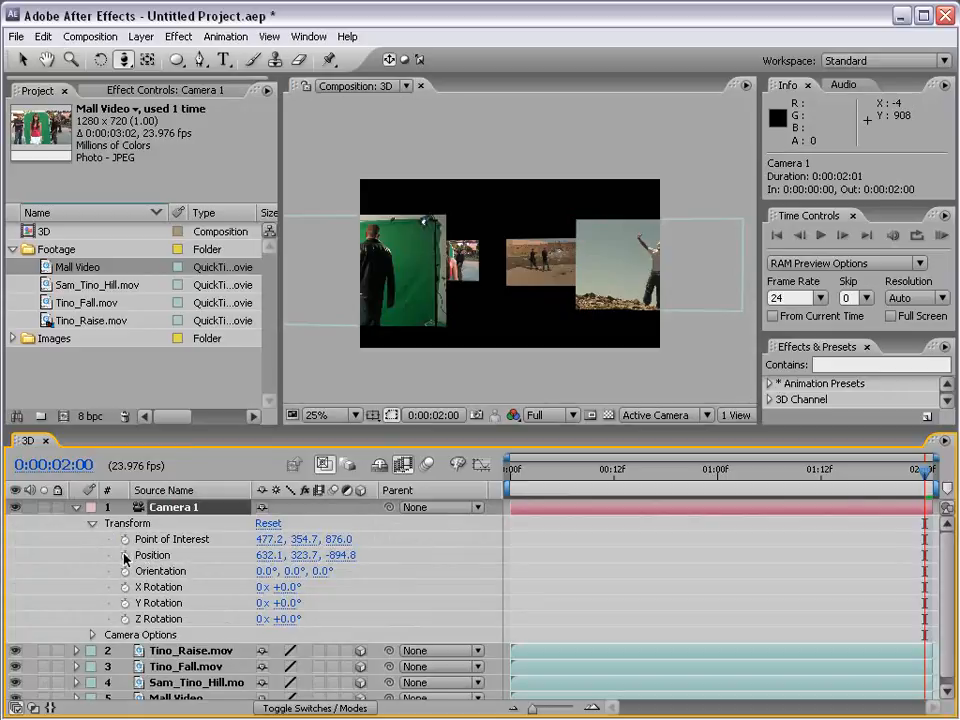
{"action": "key", "text": "Home"}
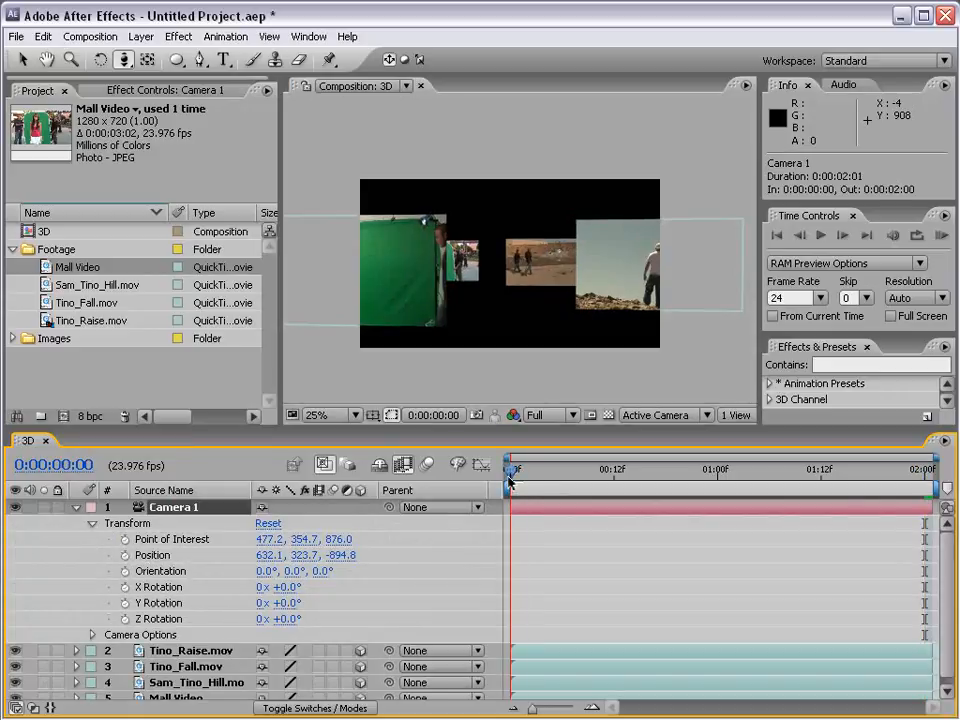
{"action": "left_click", "coordinate": [125, 555]}
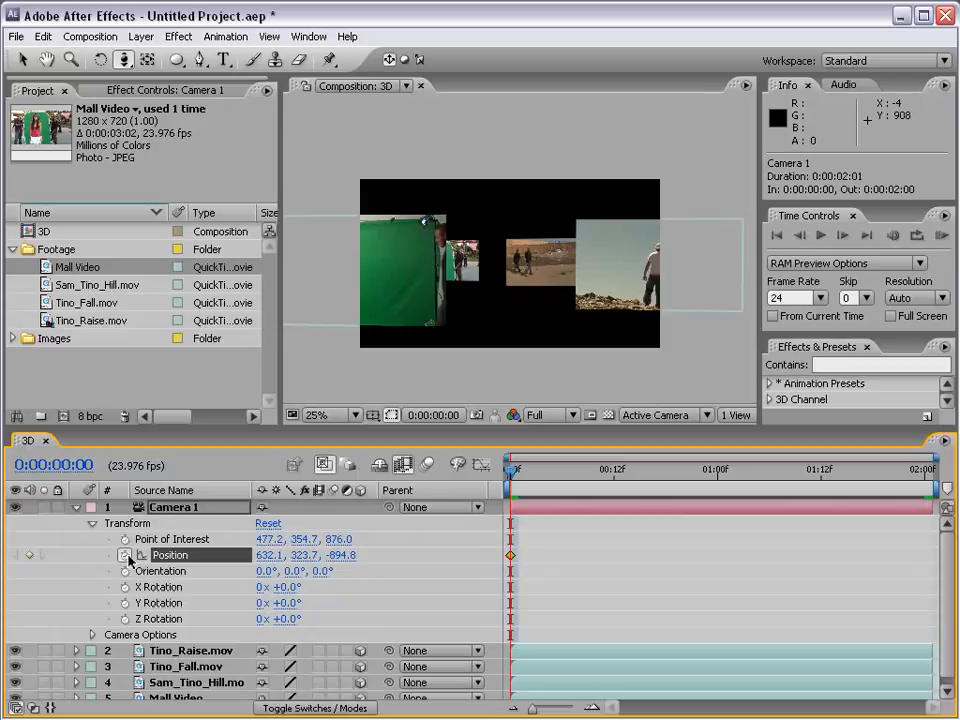
At 0:00:01:01, push Camera 1 forward to a Z position of about -219.8 and RAM-preview the move
{"action": "left_click_drag", "start_coordinate": [528, 476], "coordinate": [726, 472]}
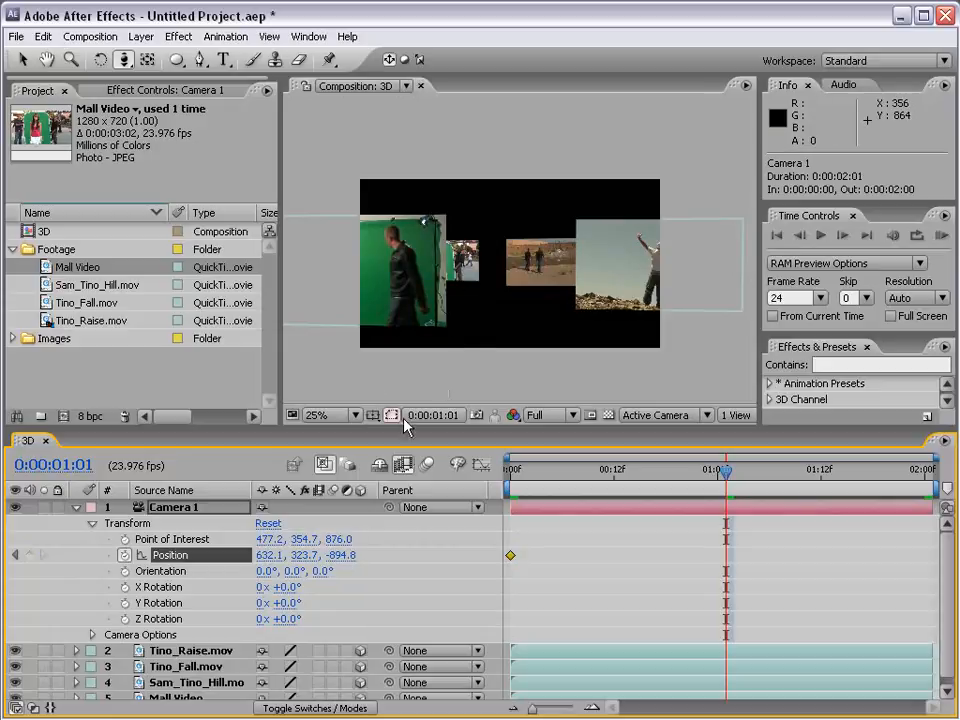
{"action": "left_click_drag", "start_coordinate": [333, 563], "coordinate": [689, 366]}
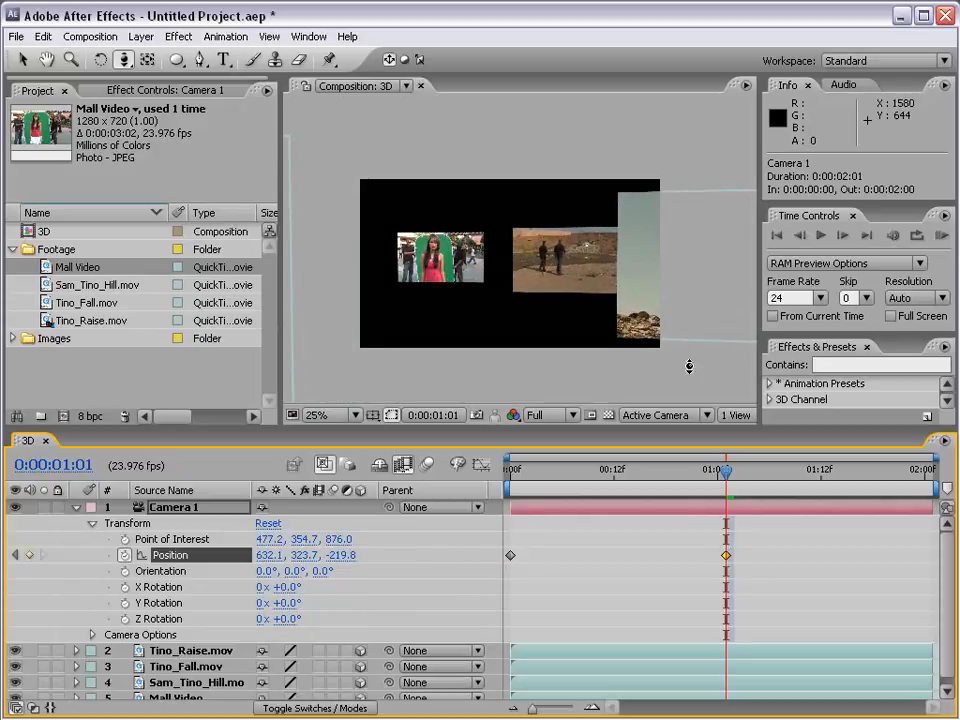
{"action": "left_click", "coordinate": [941, 236]}
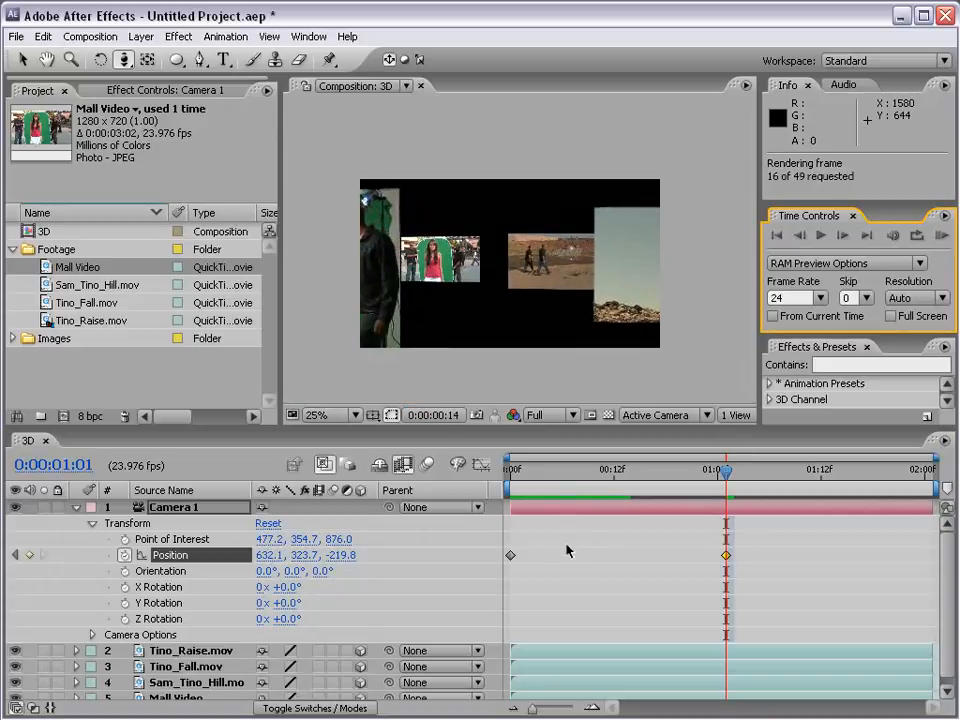
{"action": "left_click", "coordinate": [572, 573]}
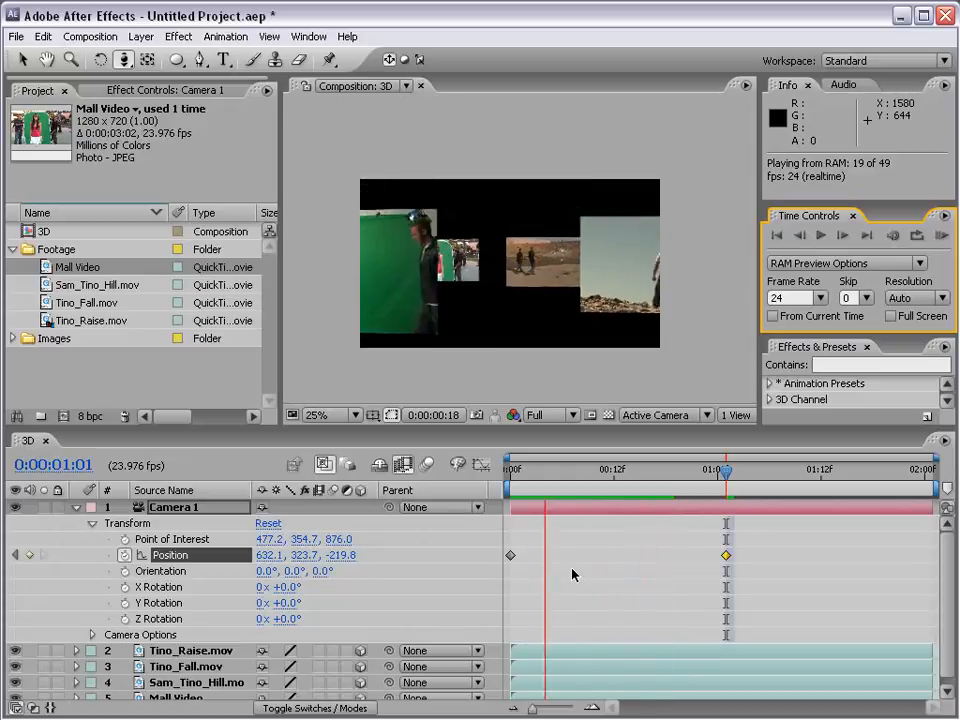
{"action": "left_click", "coordinate": [751, 551]}
Apply Easy Ease to both of Camera 1's Position keyframes, and deselect them
{"action": "left_click_drag", "start_coordinate": [750, 541], "coordinate": [508, 567]}
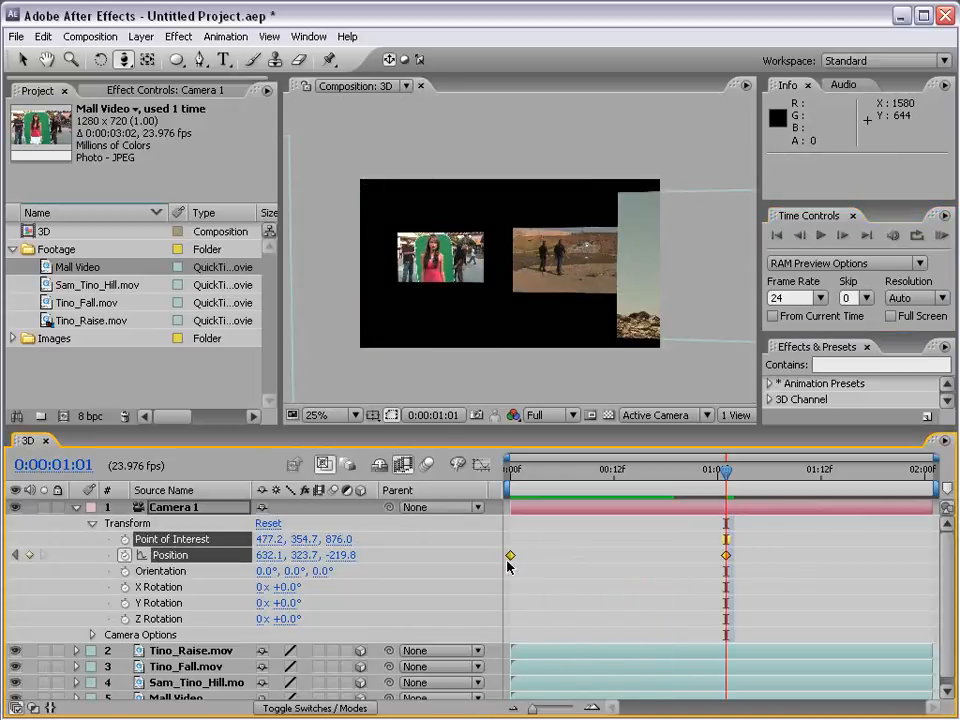
{"action": "key", "text": "F9"}
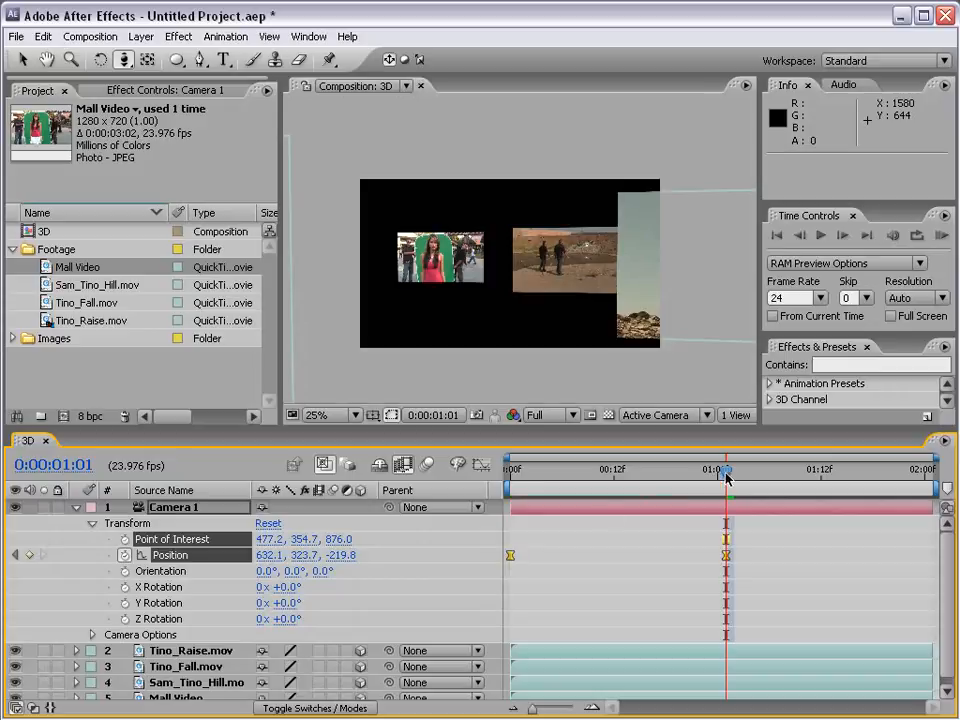
{"action": "left_click", "coordinate": [688, 590]}
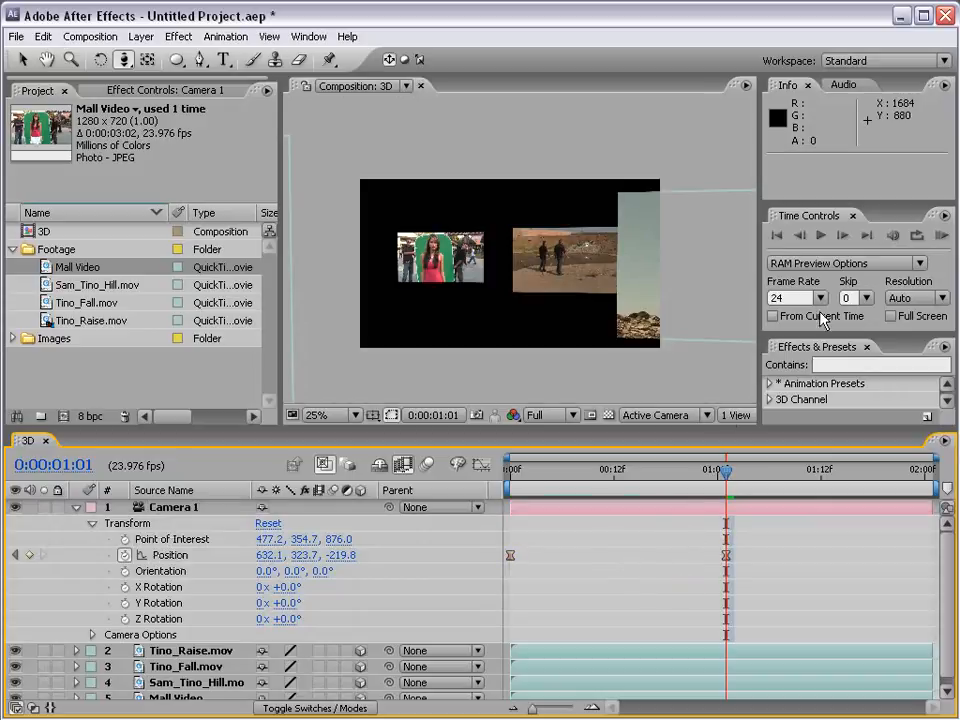
Set the RAM preview resolution to Quarter and preview the eased camera move
{"action": "left_click", "coordinate": [892, 298]}
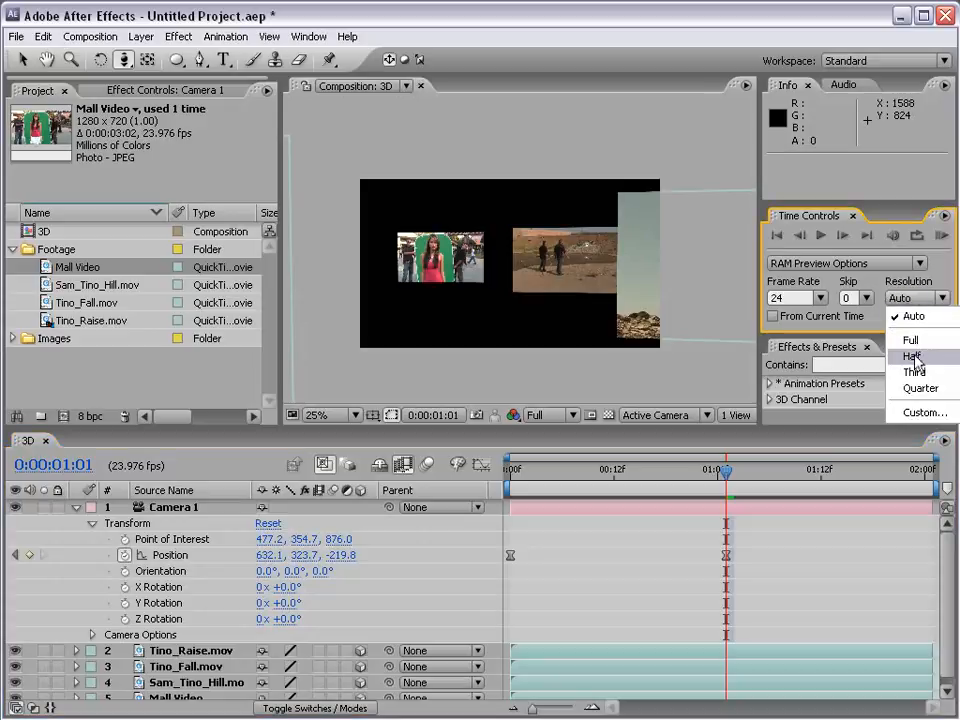
{"action": "left_click", "coordinate": [915, 388]}
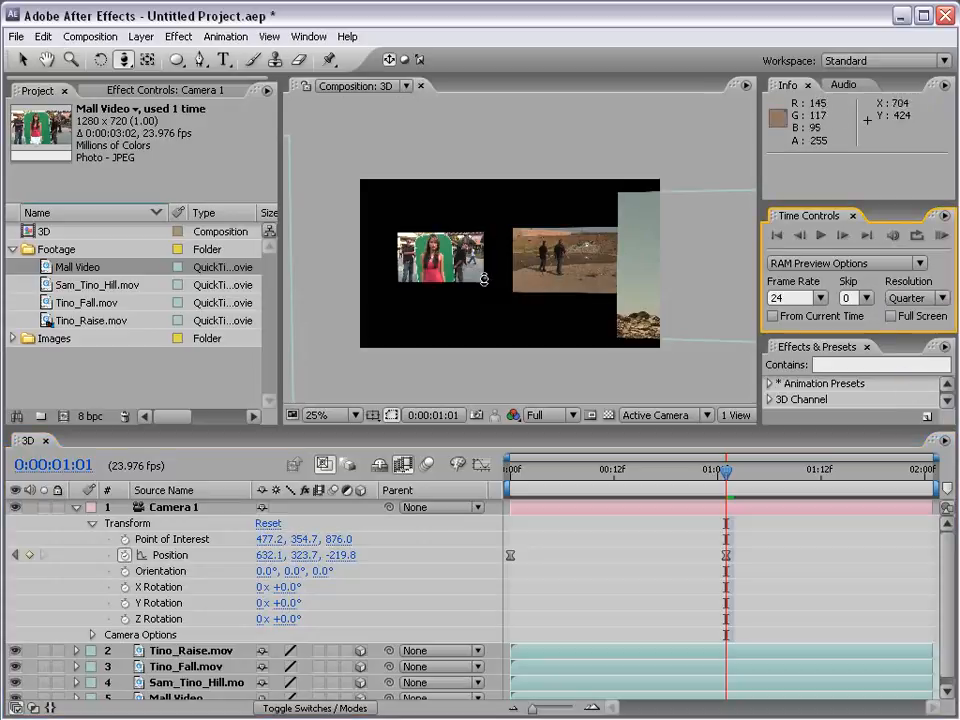
{"action": "left_click", "coordinate": [942, 236]}
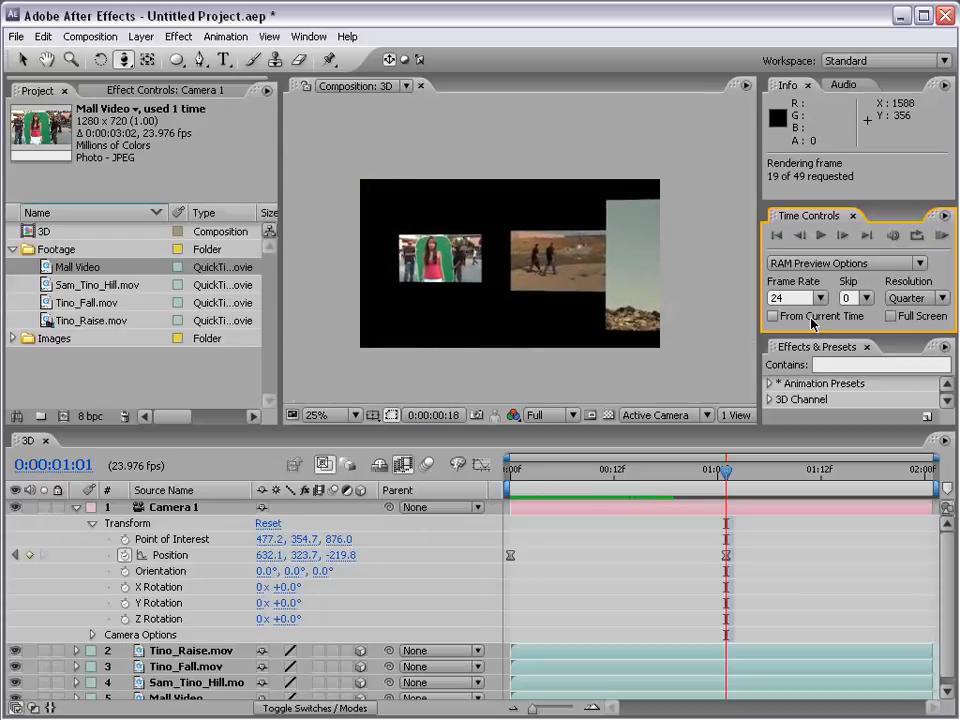
{"action": "left_click", "coordinate": [784, 523]}
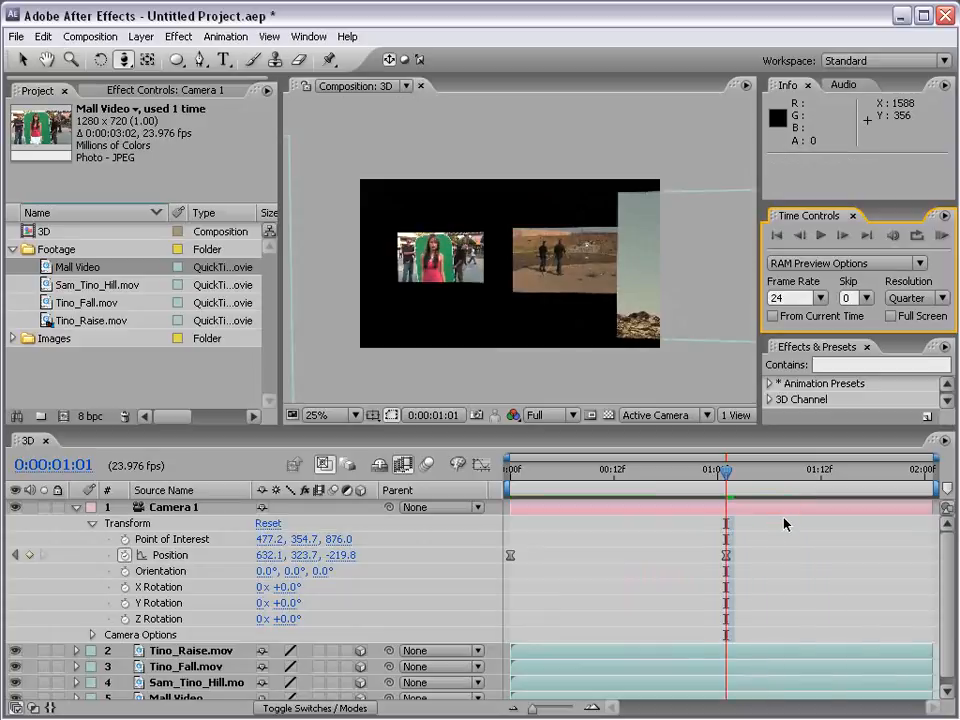
Return to 0:00:00:00 and begin a new light layer with its light type set to Point
{"action": "left_click_drag", "start_coordinate": [726, 470], "coordinate": [487, 484]}
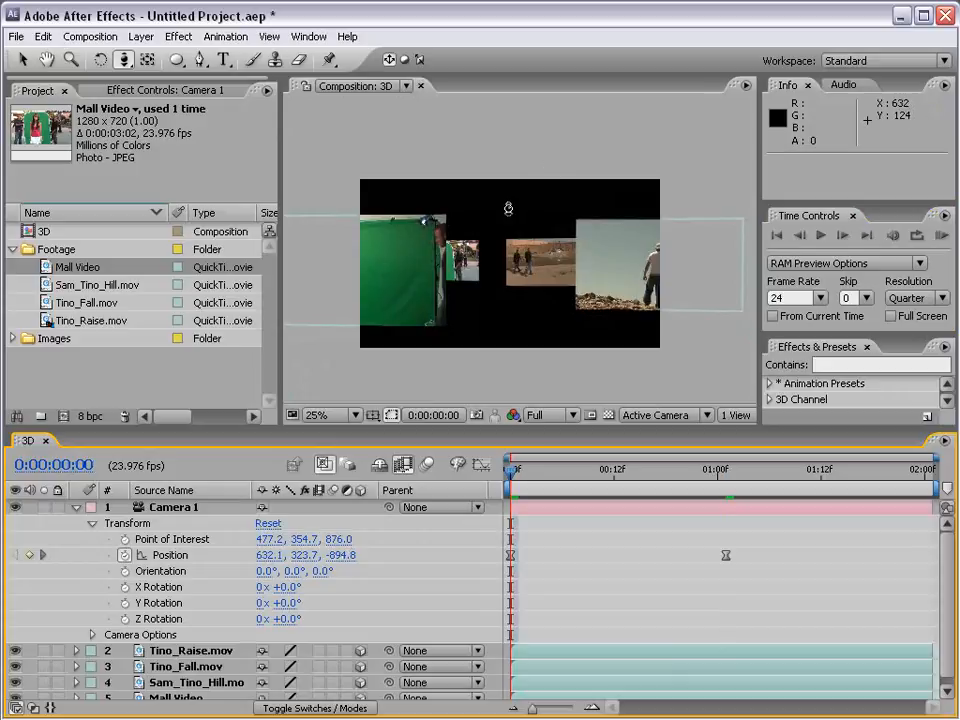
{"action": "left_click", "coordinate": [141, 37]}
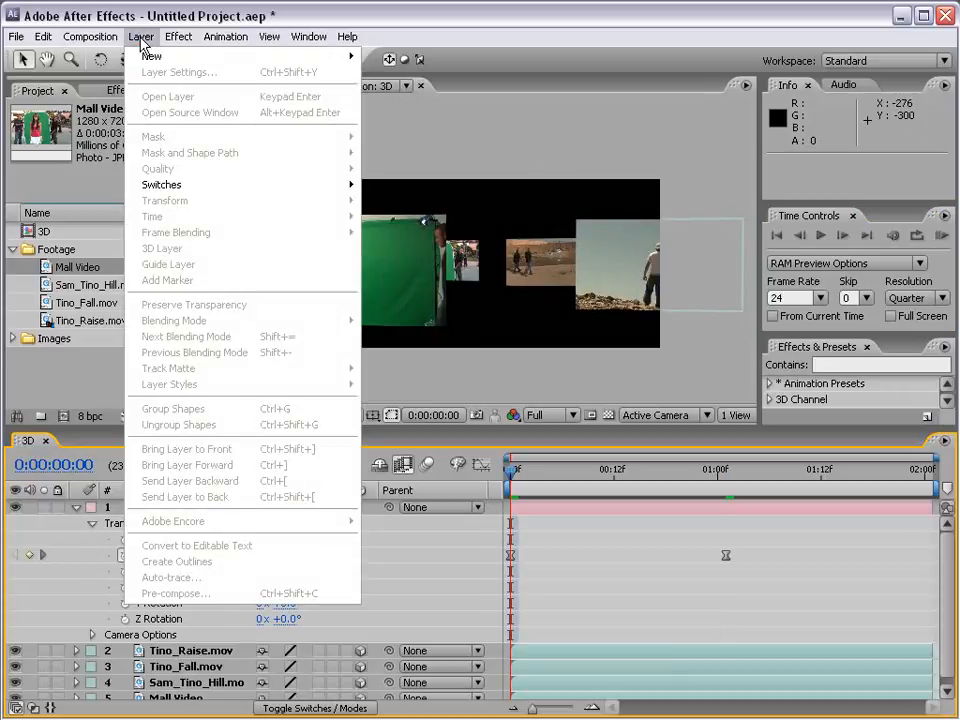
{"action": "mouse_move", "coordinate": [150, 57]}
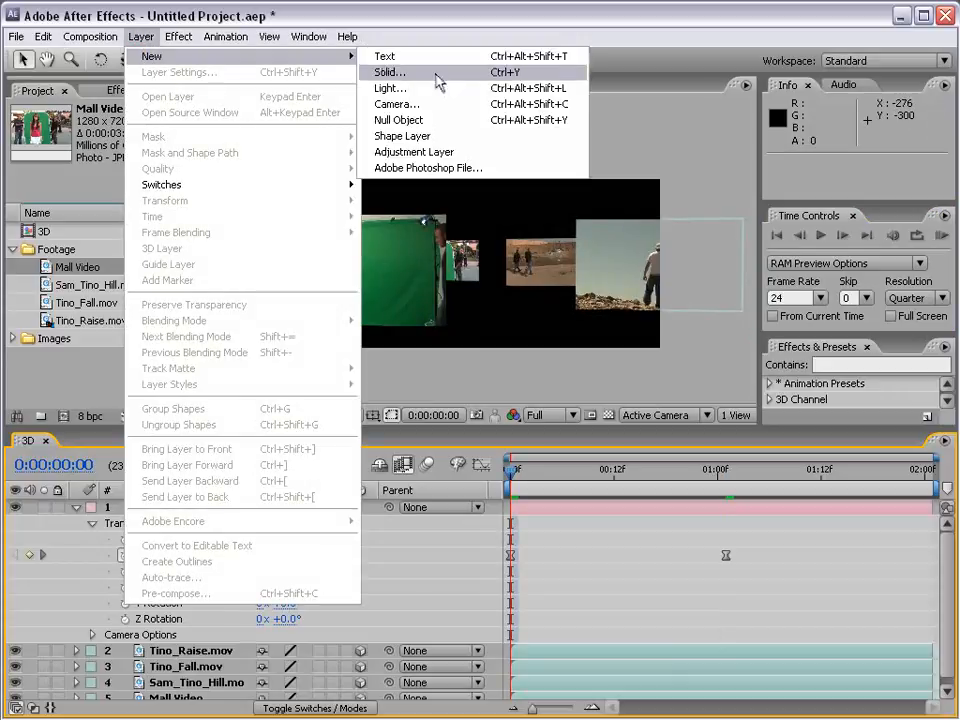
{"action": "left_click", "coordinate": [410, 92]}
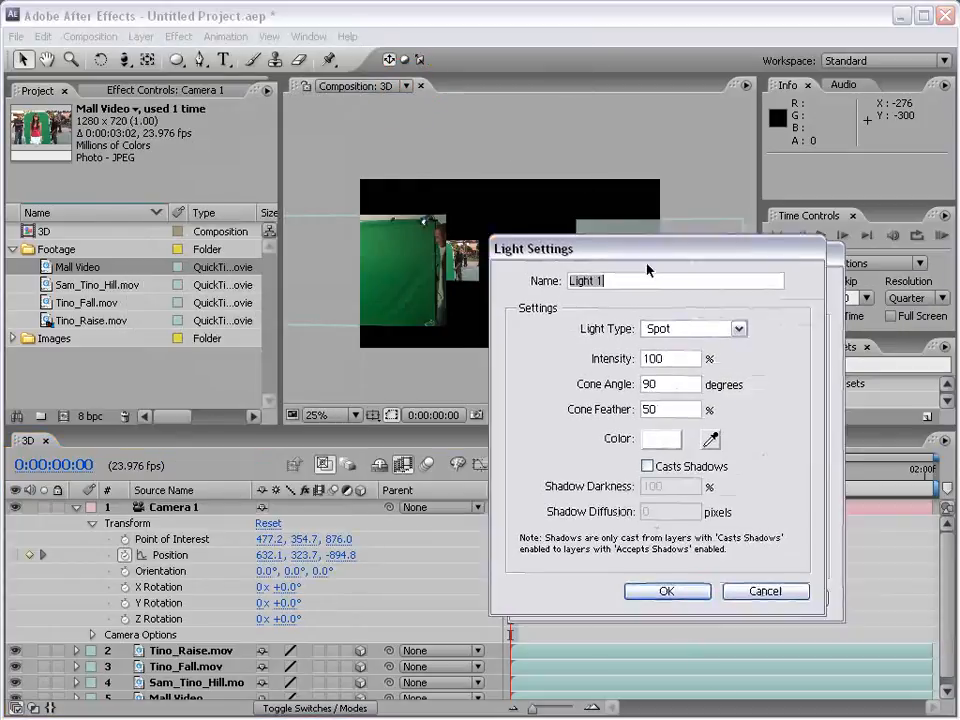
{"action": "left_click", "coordinate": [597, 294]}
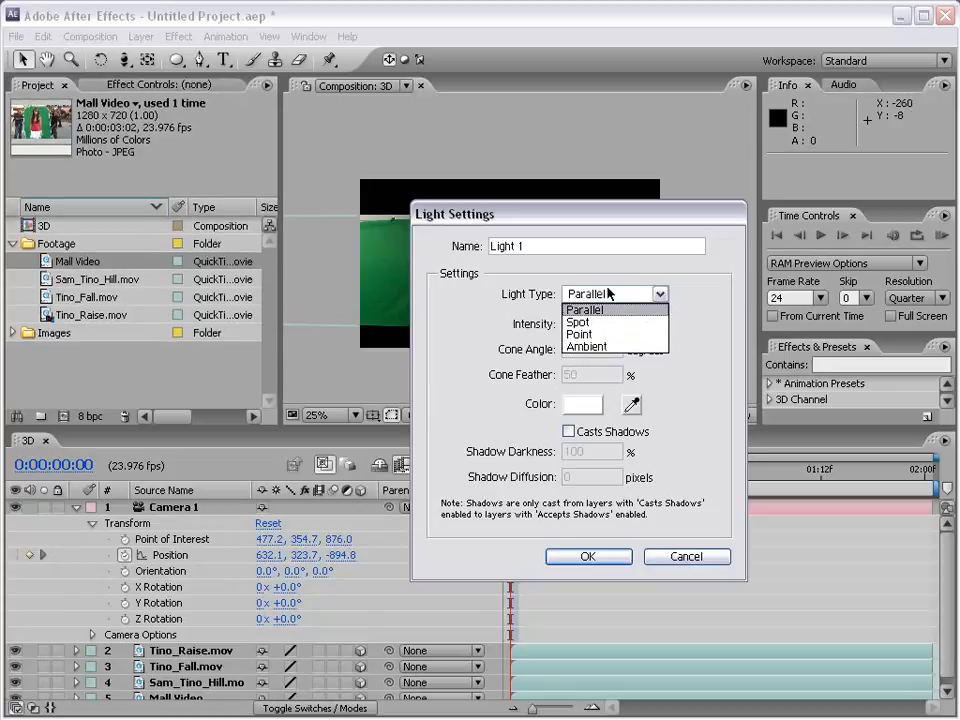
{"action": "left_click", "coordinate": [603, 334]}
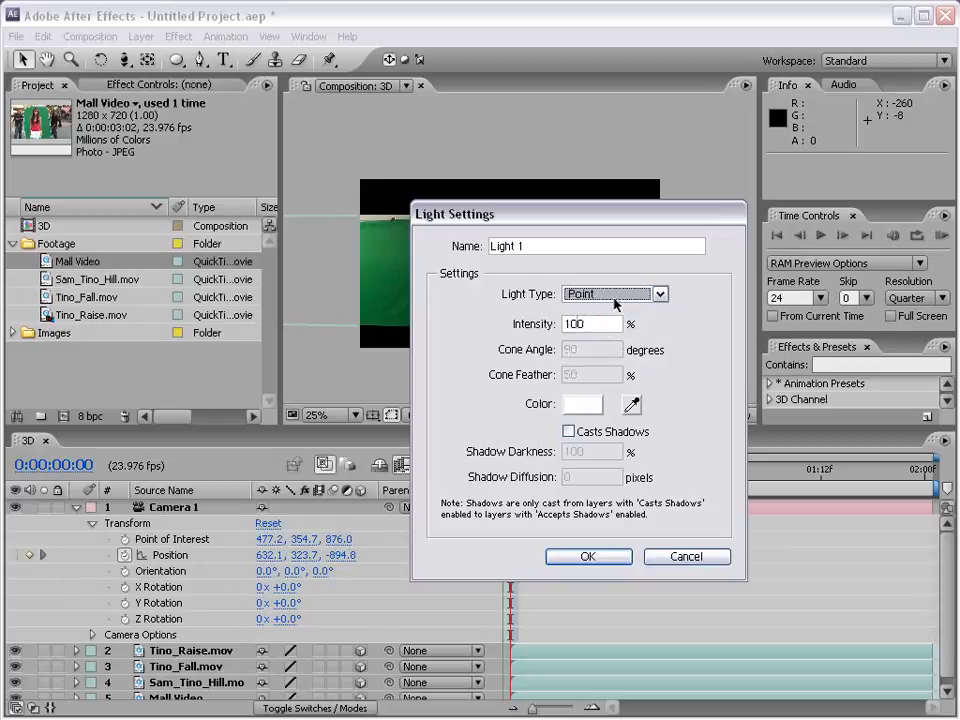
Give the new light a blue color (0179FF), enable Casts Shadows, and create it
{"action": "left_click", "coordinate": [584, 404]}
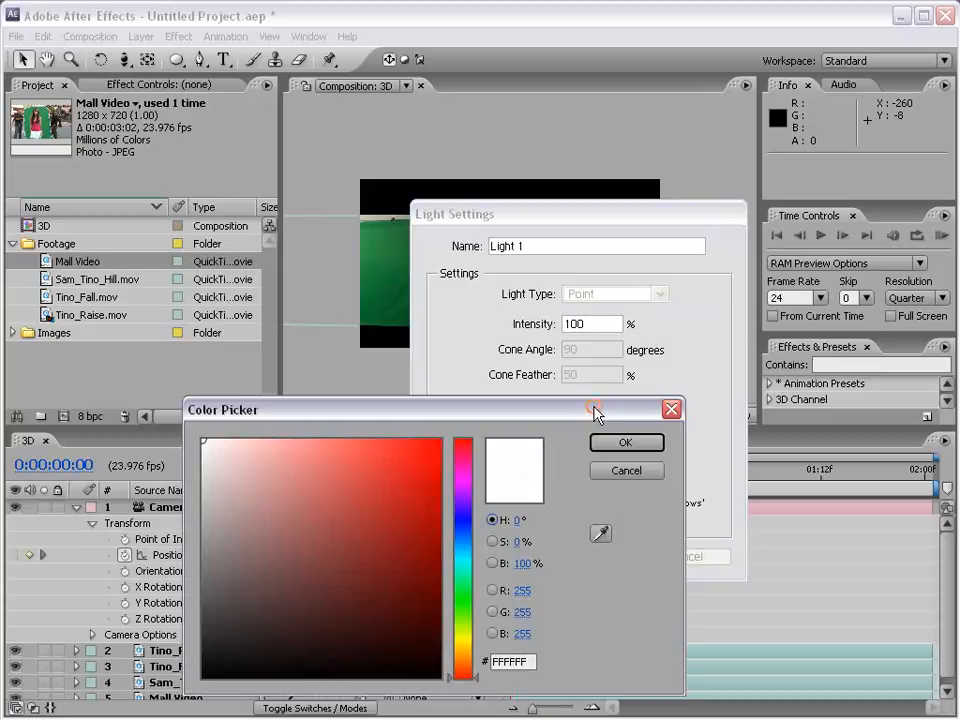
{"action": "left_click", "coordinate": [466, 540]}
{"action": "left_click", "coordinate": [440, 440]}
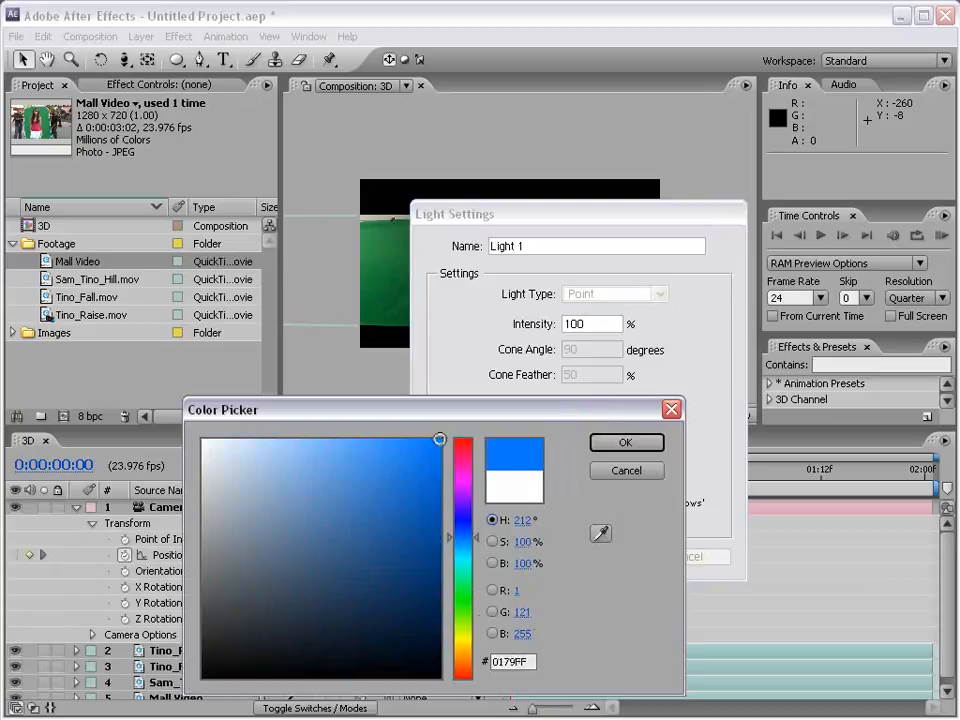
{"action": "left_click", "coordinate": [650, 442]}
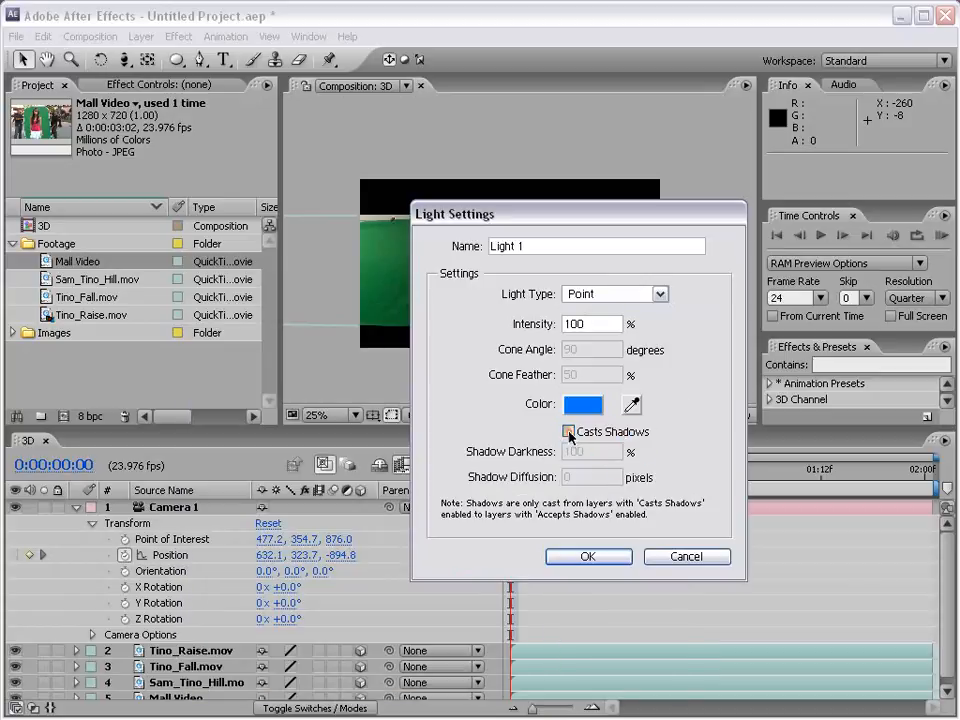
{"action": "left_click", "coordinate": [569, 432]}
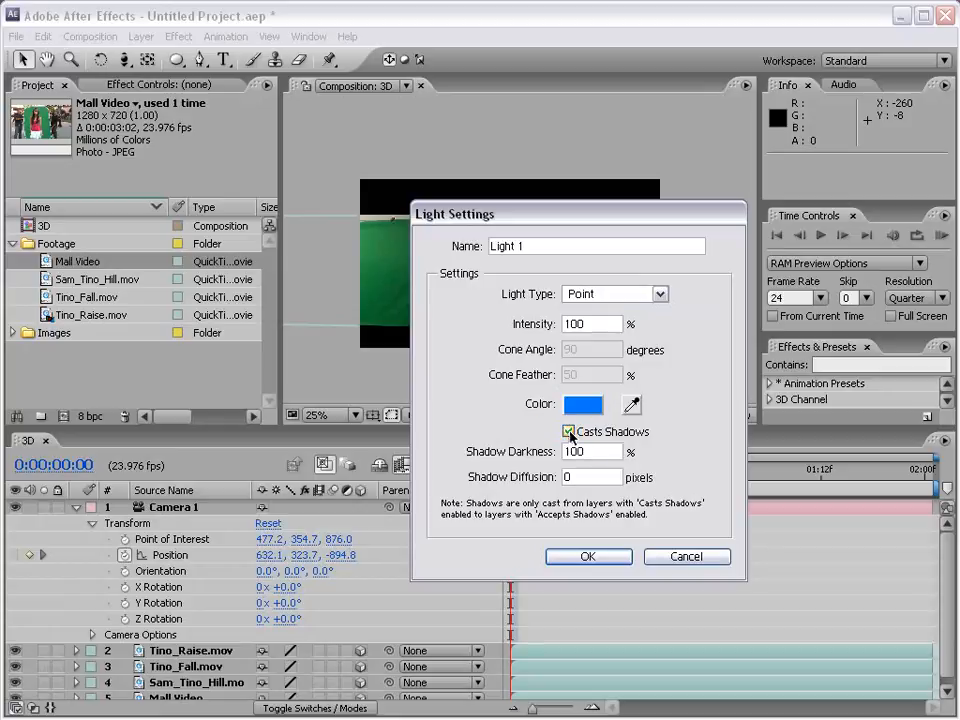
{"action": "left_click", "coordinate": [587, 557]}
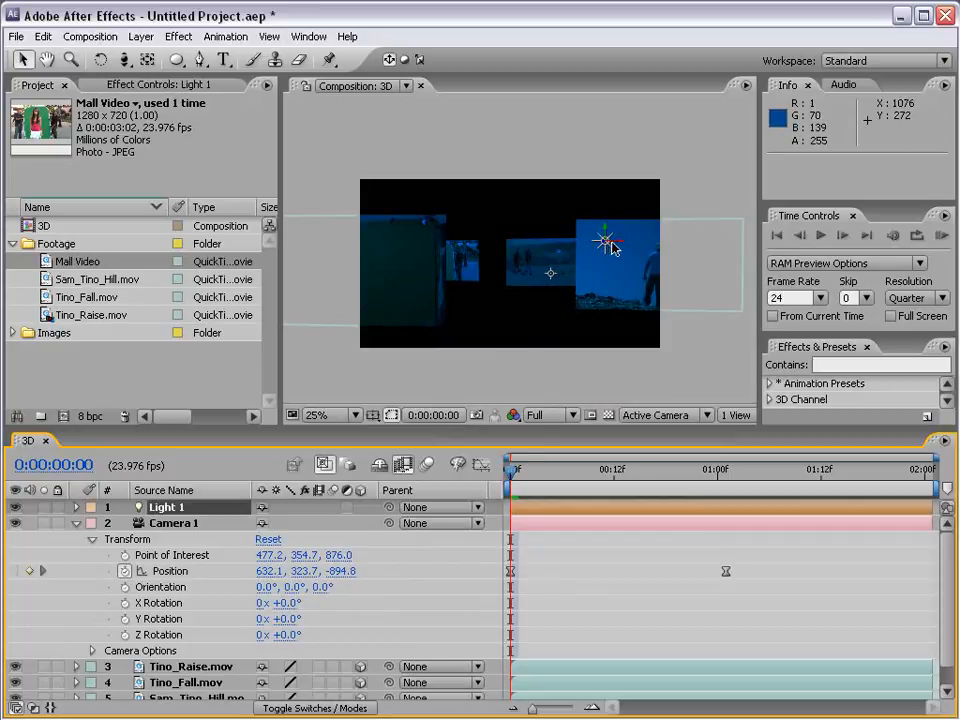
Move Light 1 above the frame to about 553.3, 154.7, -336.4 and change its color to pale blue D1E7FF
{"action": "left_click_drag", "start_coordinate": [623, 246], "coordinate": [585, 236]}
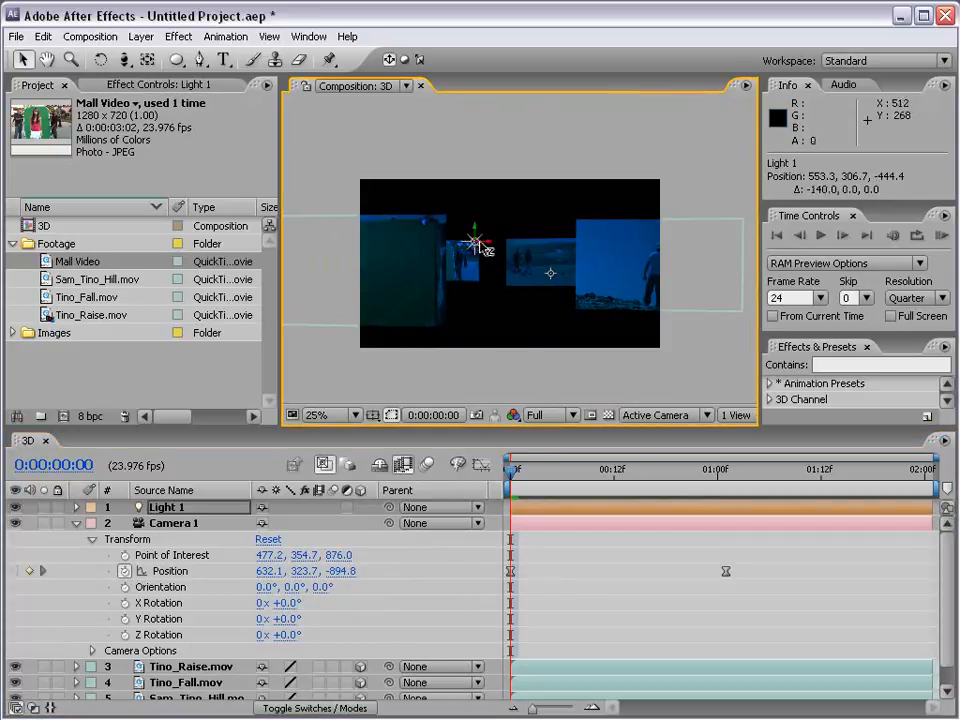
{"action": "left_click_drag", "start_coordinate": [477, 240], "coordinate": [492, 203]}
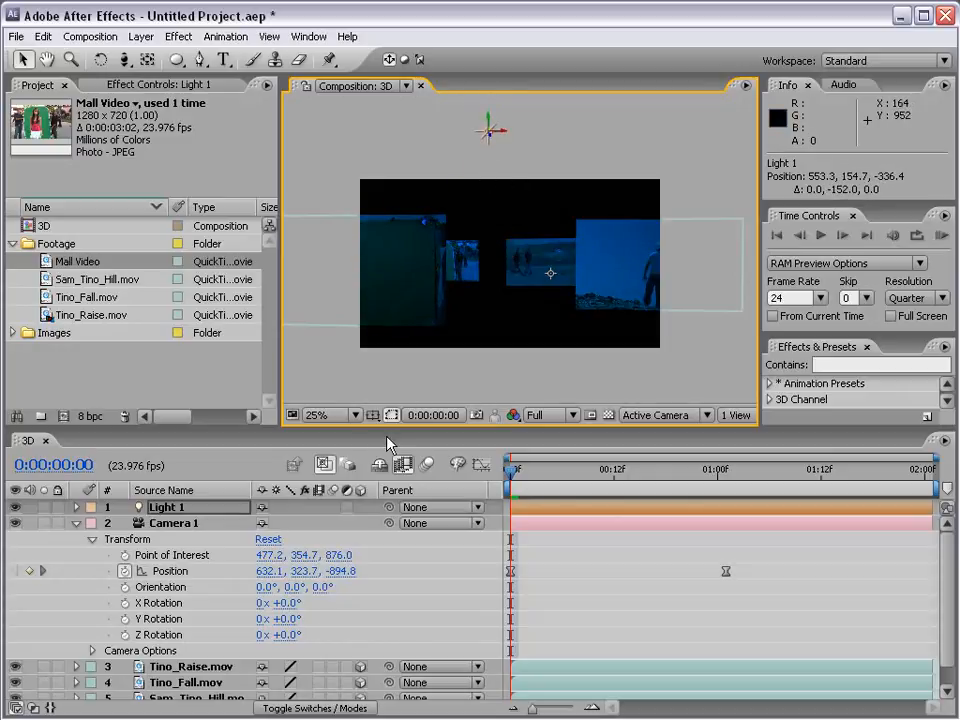
{"action": "left_click", "coordinate": [199, 507]}
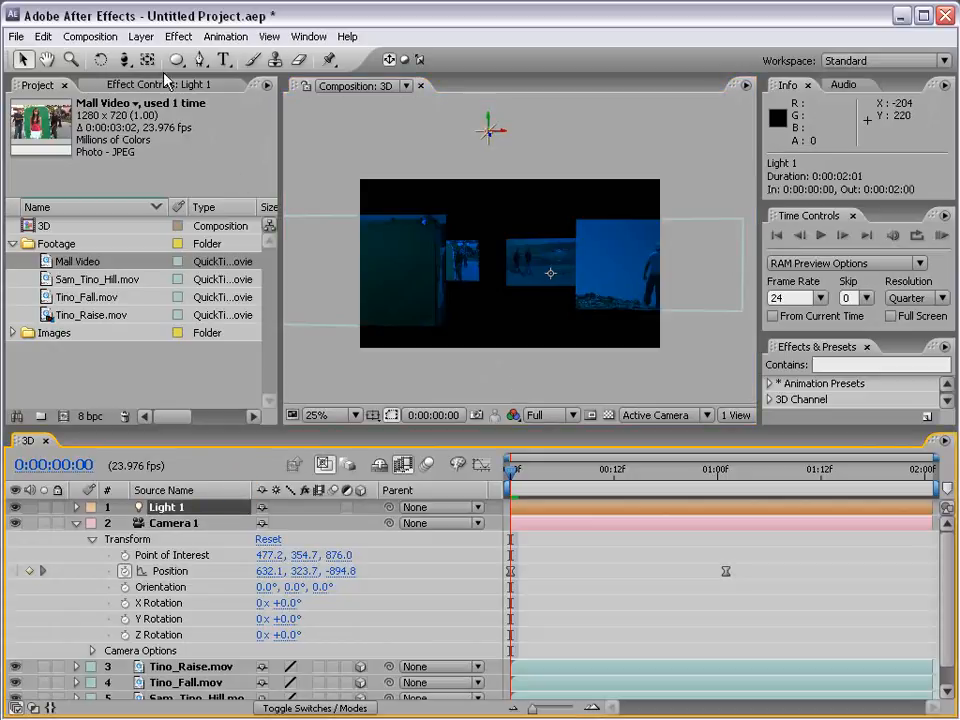
{"action": "left_click", "coordinate": [141, 36]}
{"action": "left_click", "coordinate": [176, 72]}
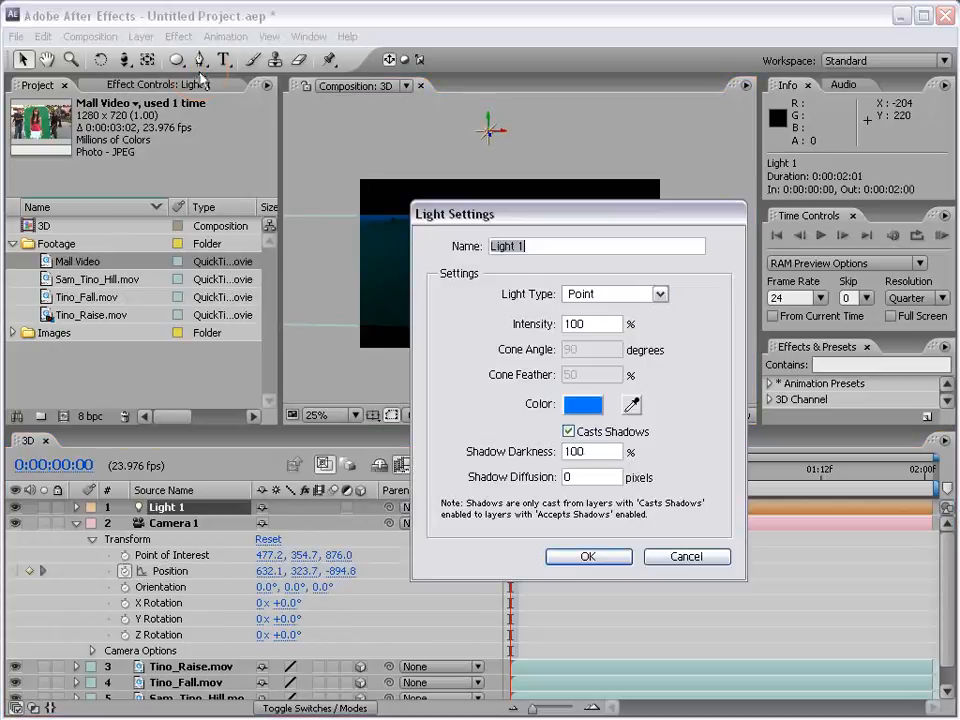
{"action": "left_click", "coordinate": [580, 408]}
{"action": "left_click", "coordinate": [625, 442]}
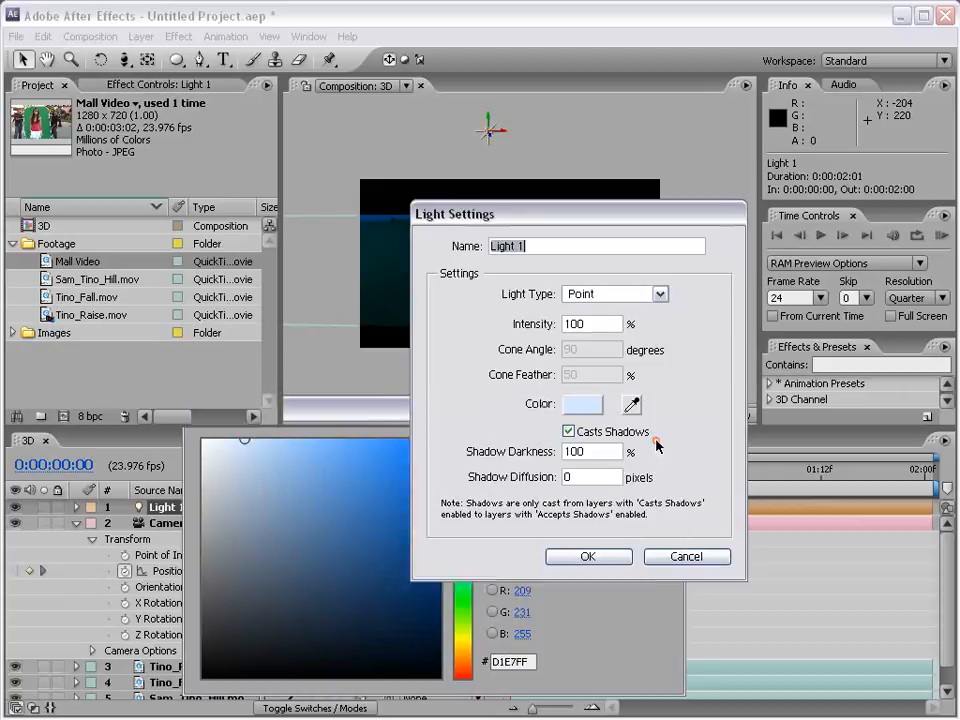
{"action": "left_click", "coordinate": [602, 555]}
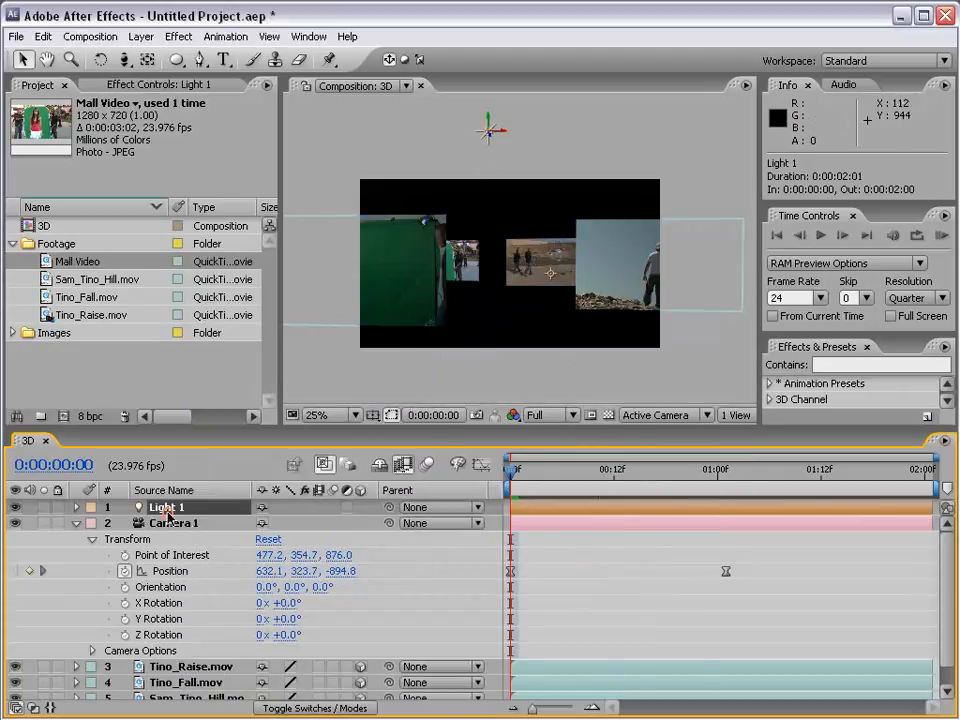
Inspect Light 1's Transform and Light Options properties, then collapse the Light 1 and Camera 1 layers
{"action": "left_click", "coordinate": [77, 508]}
{"action": "left_click", "coordinate": [91, 523]}
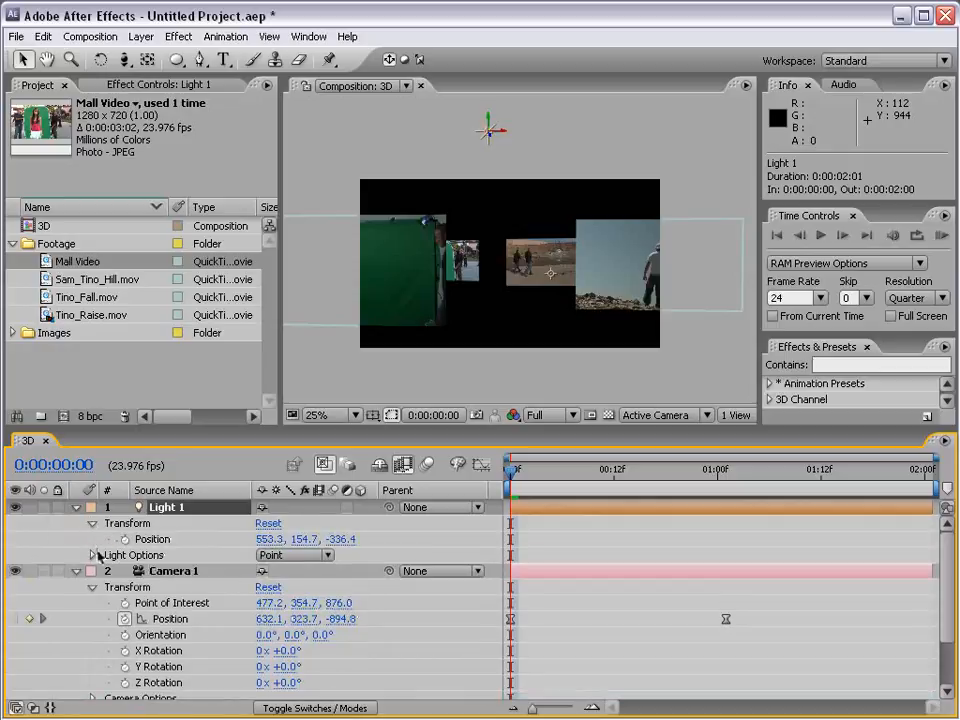
{"action": "left_click", "coordinate": [92, 555]}
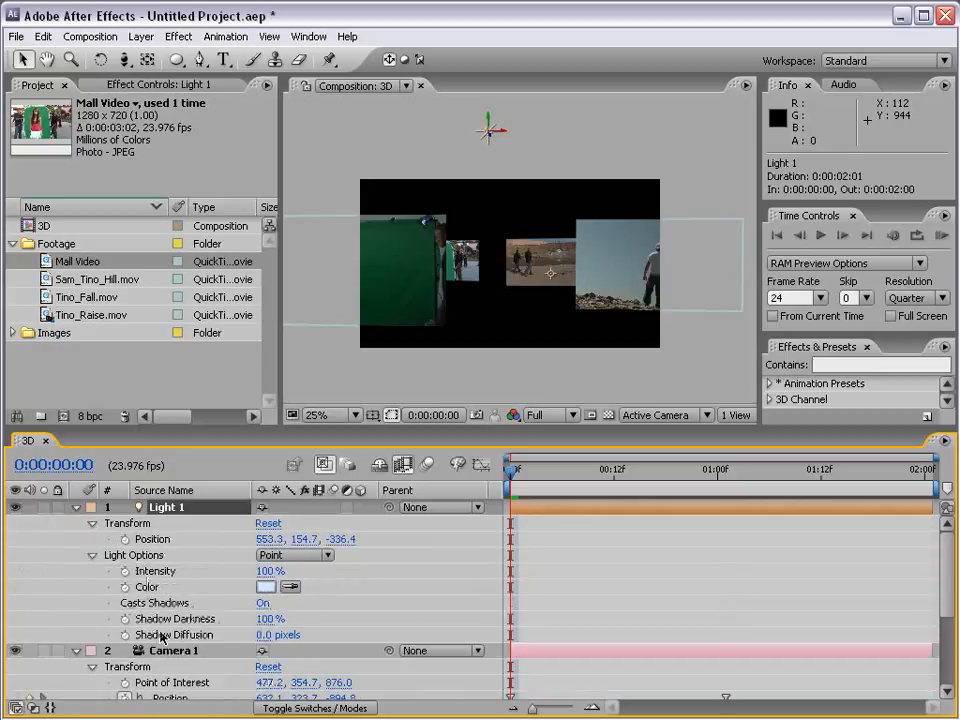
{"action": "left_click", "coordinate": [92, 523]}
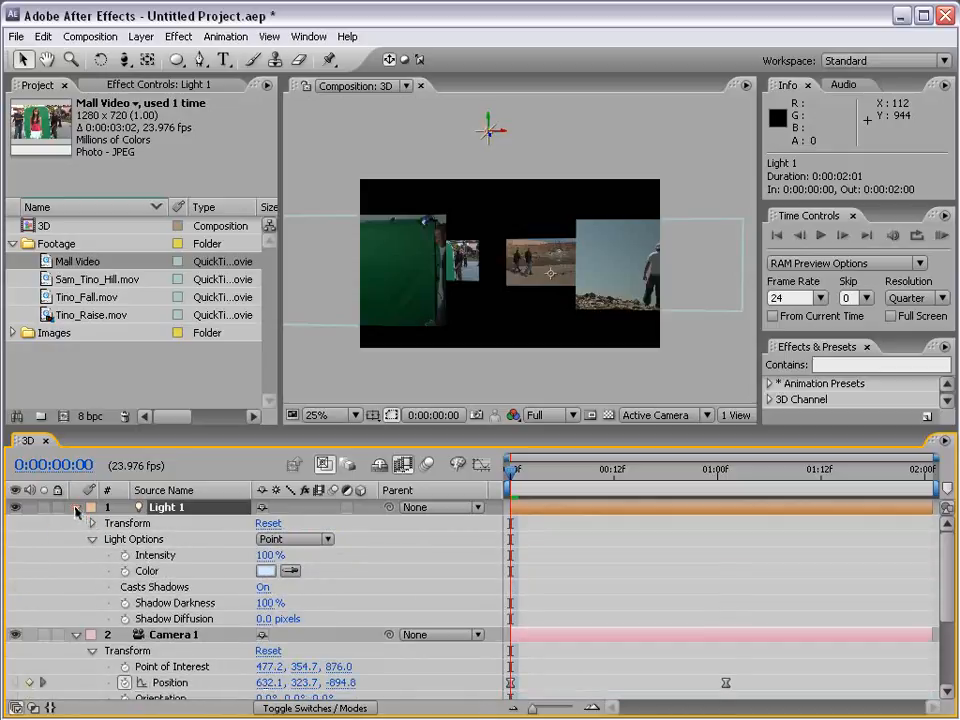
{"action": "left_click", "coordinate": [77, 507]}
{"action": "left_click", "coordinate": [76, 524]}
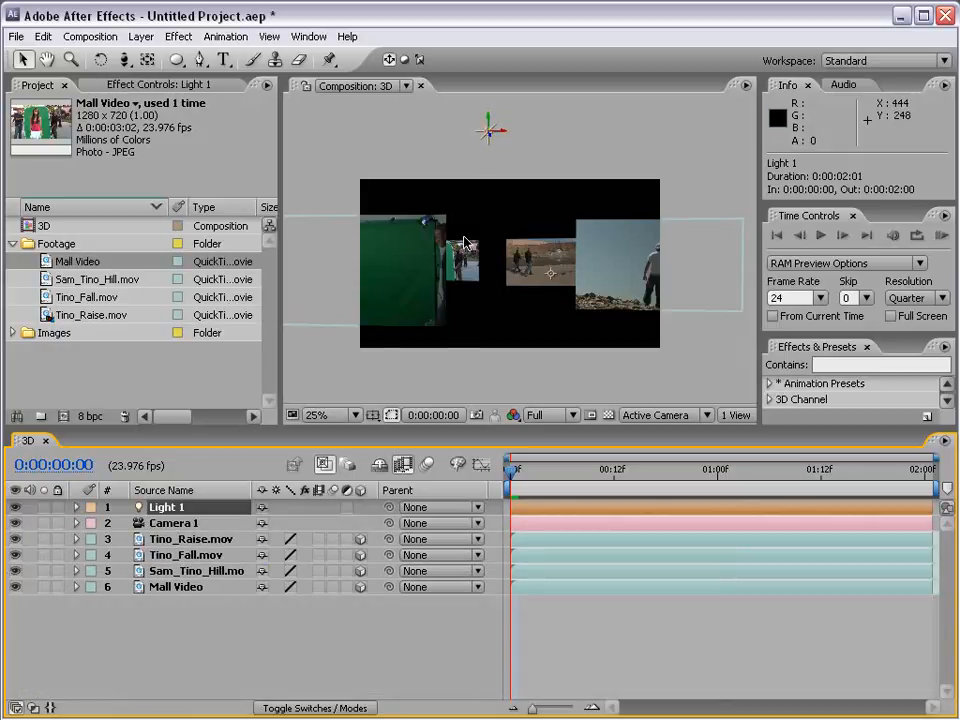
Reveal the Material Options of the Tino_Raise.mov layer to examine its shadow and light settings
{"action": "left_click", "coordinate": [178, 540]}
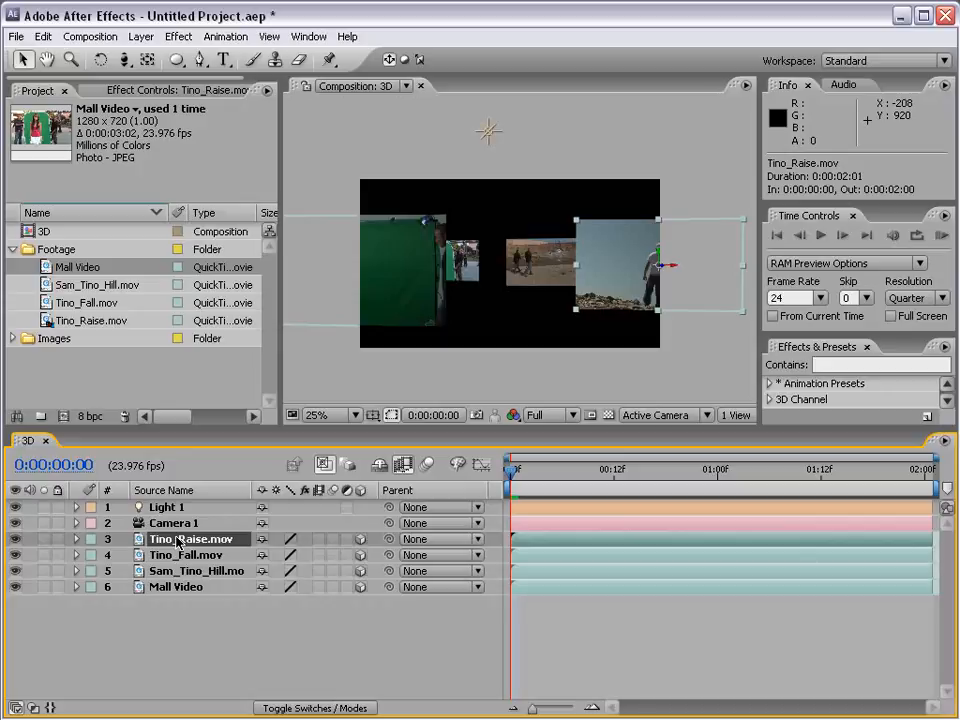
{"action": "key", "text": "a"}
{"action": "key", "text": "a"}
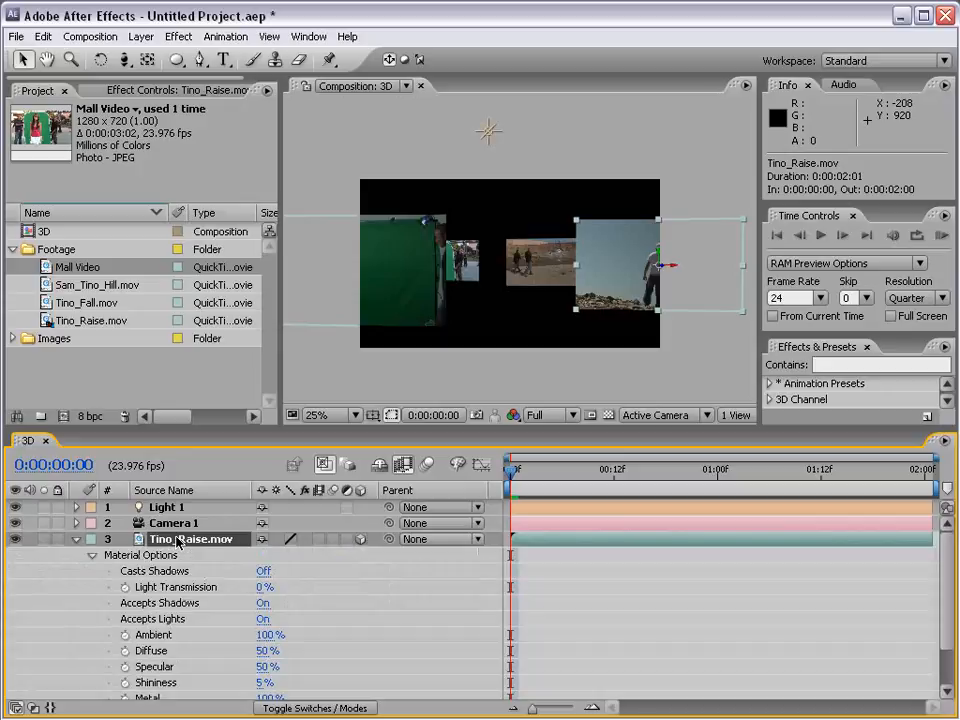
{"action": "scroll", "coordinate": [95, 540], "scroll_direction": "down", "scroll_amount": 1}
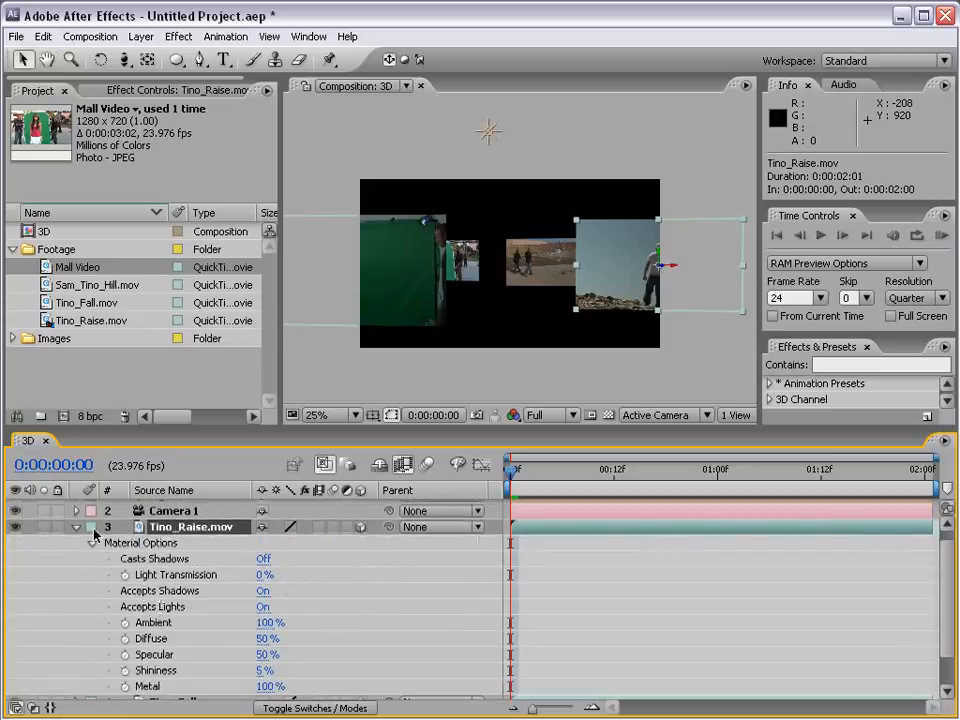
Examine the Material Options of the Tino_Raise.mov layer in an enlarged timeline area, then collapse the layer
{"action": "left_click", "coordinate": [76, 529]}
{"action": "left_click", "coordinate": [78, 540]}
{"action": "left_click_drag", "start_coordinate": [120, 602], "coordinate": [135, 567]}
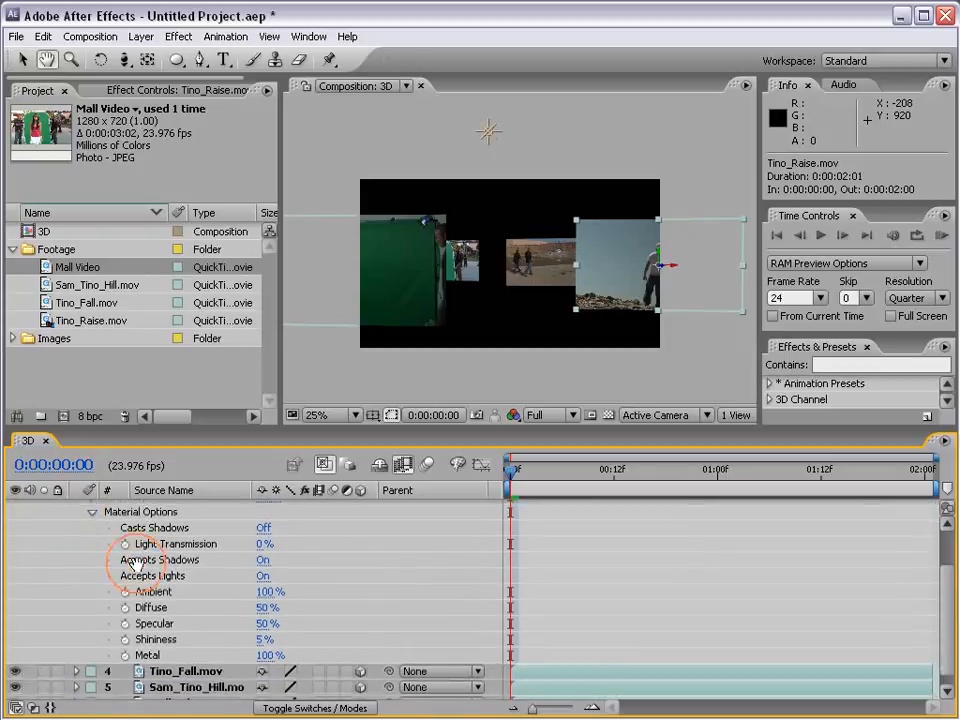
{"action": "scroll", "coordinate": [128, 516], "scroll_direction": "up", "scroll_amount": 1}
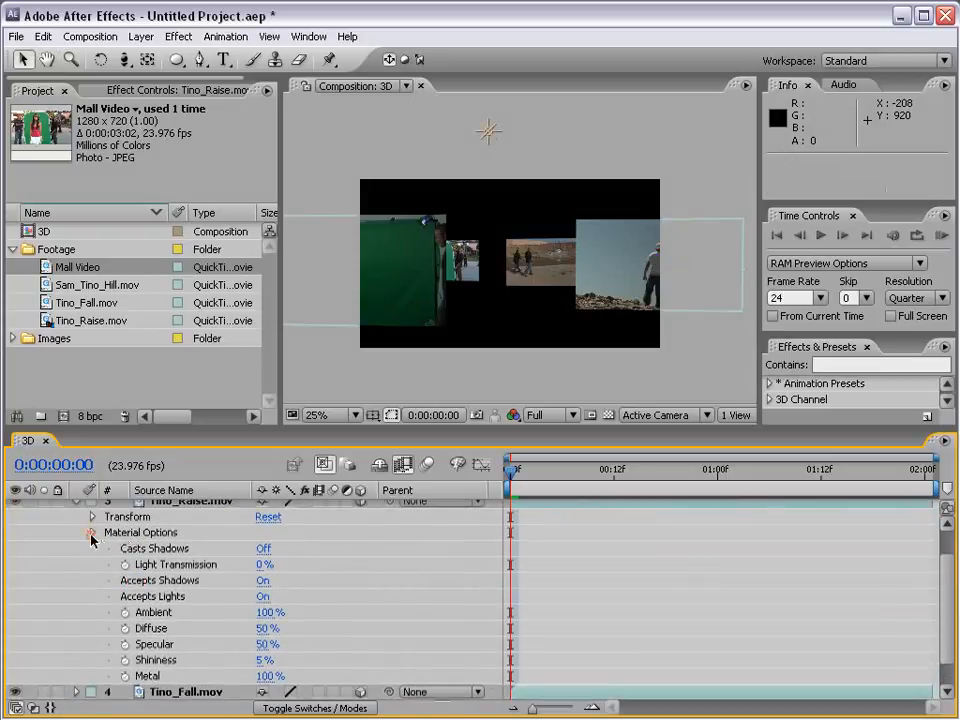
{"action": "left_click", "coordinate": [90, 530]}
{"action": "left_click", "coordinate": [92, 572]}
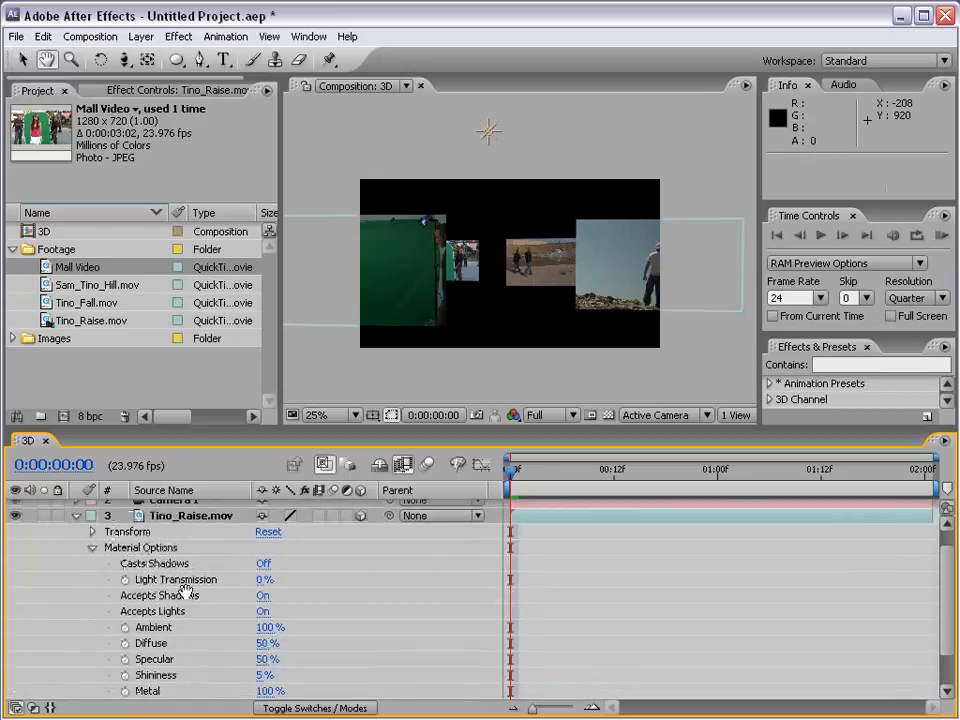
{"action": "scroll", "coordinate": [145, 500], "scroll_direction": "down", "scroll_amount": 2}
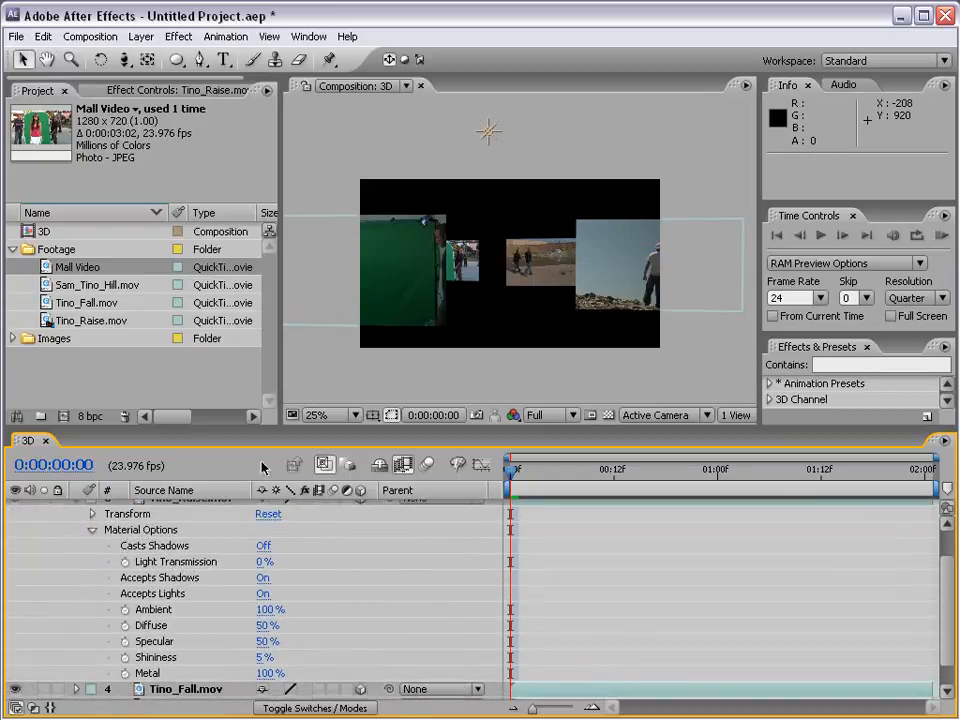
{"action": "left_click_drag", "start_coordinate": [257, 431], "coordinate": [252, 293]}
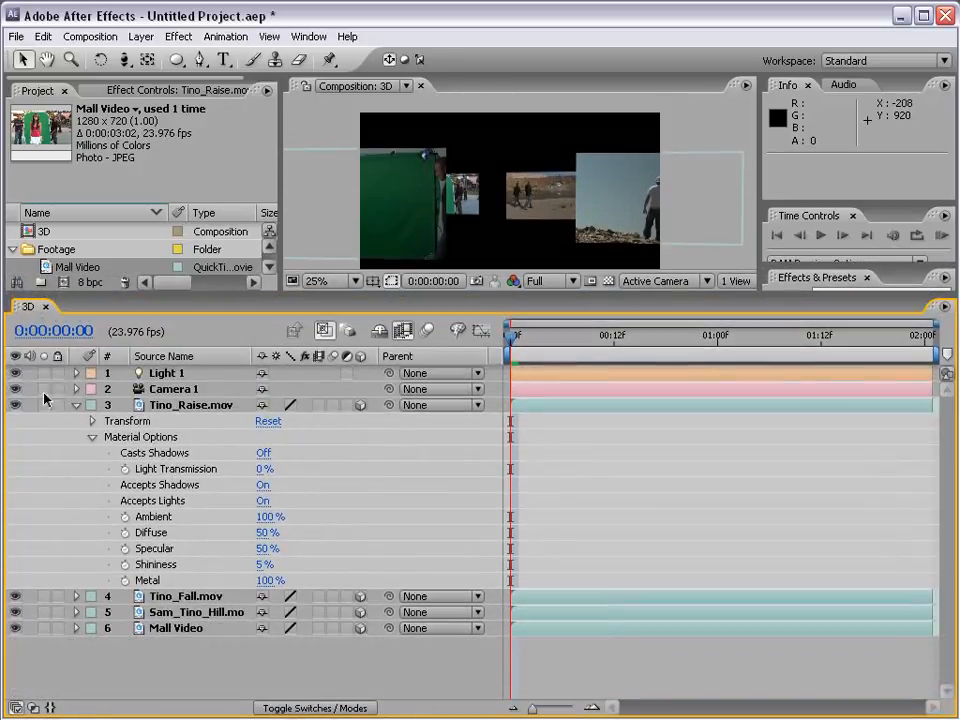
{"action": "left_click", "coordinate": [76, 405]}
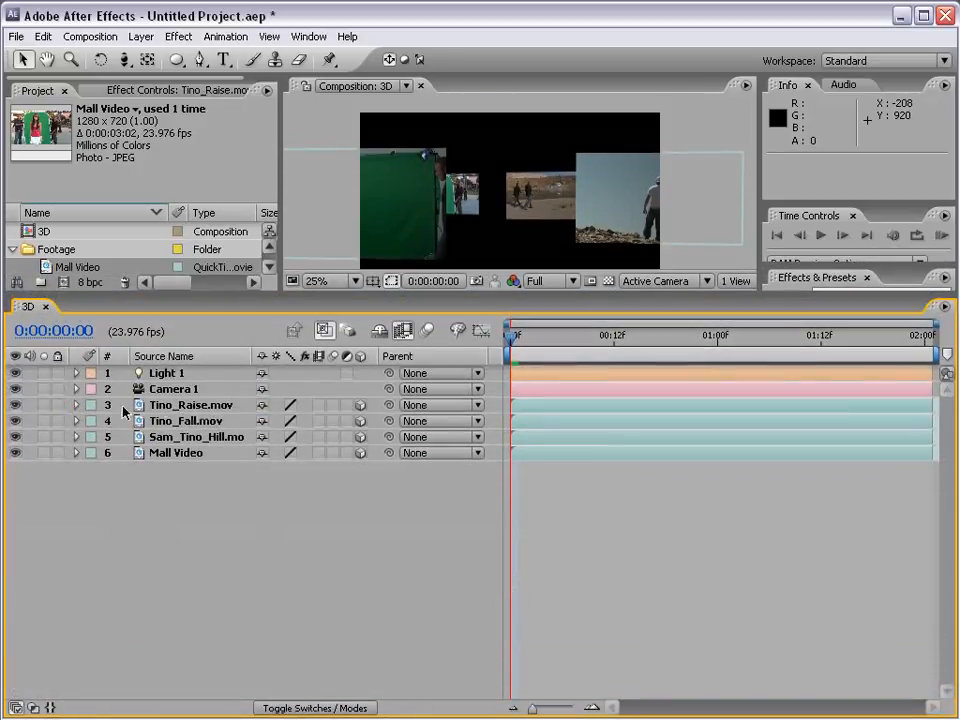
Try the Casts Shadows modes On and Only on the Tino_Raise.mov and Tino_Fall.mov layers
{"action": "left_click", "coordinate": [125, 405]}
{"action": "key", "text": "a"}
{"action": "key", "text": "a"}
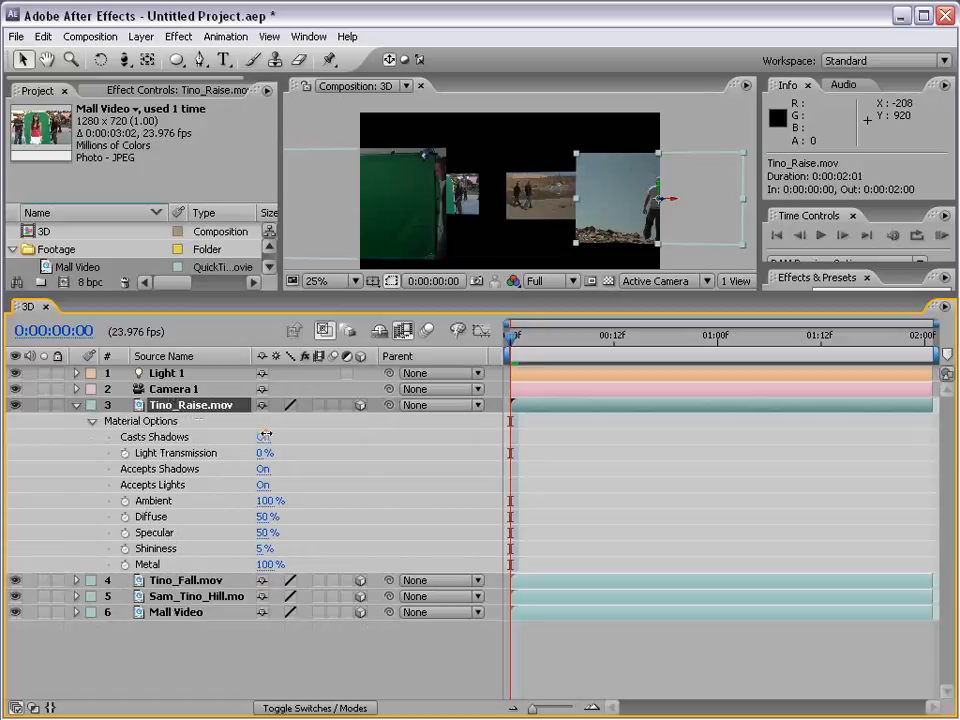
{"action": "left_click", "coordinate": [165, 580]}
{"action": "key", "text": "a"}
{"action": "key", "text": "a"}
{"action": "left_click", "coordinate": [264, 614]}
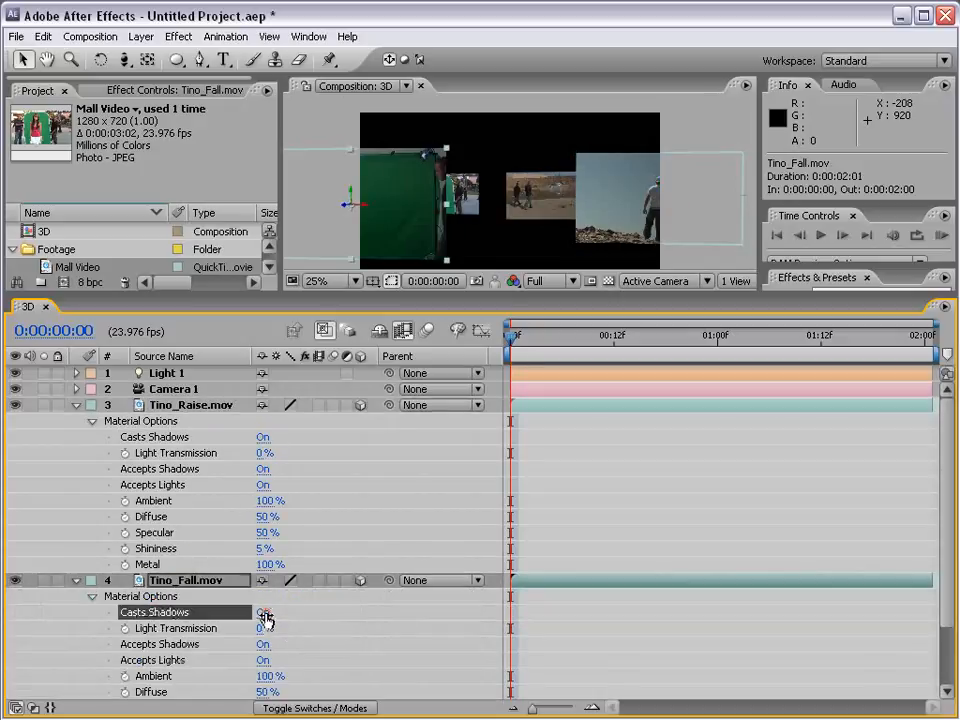
{"action": "left_click", "coordinate": [264, 614]}
{"action": "left_click", "coordinate": [264, 437]}
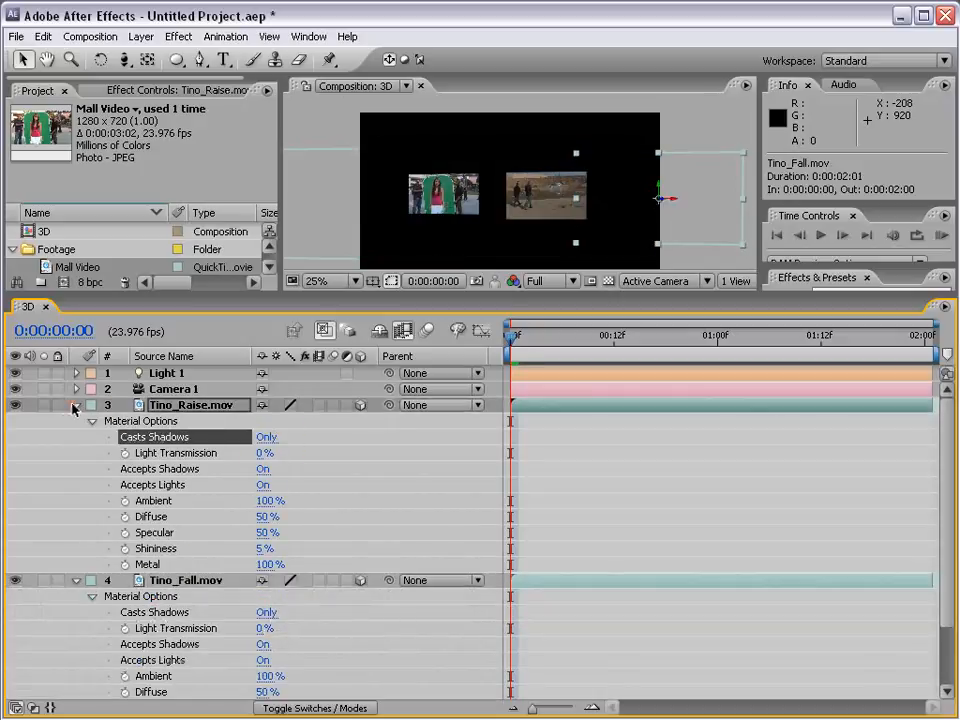
Turn Casts Shadows on for all four video layers at once
{"action": "left_click", "coordinate": [75, 405]}
{"action": "left_click", "coordinate": [76, 421]}
{"action": "left_click", "coordinate": [165, 453], "text": "shift"}
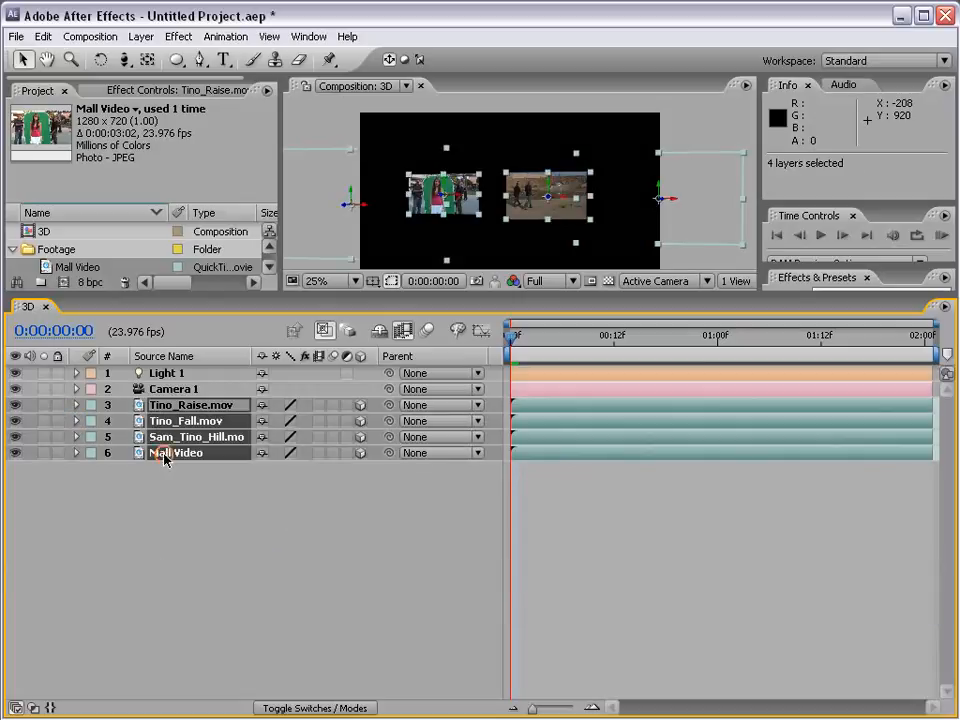
{"action": "key", "text": "a"}
{"action": "key", "text": "a"}
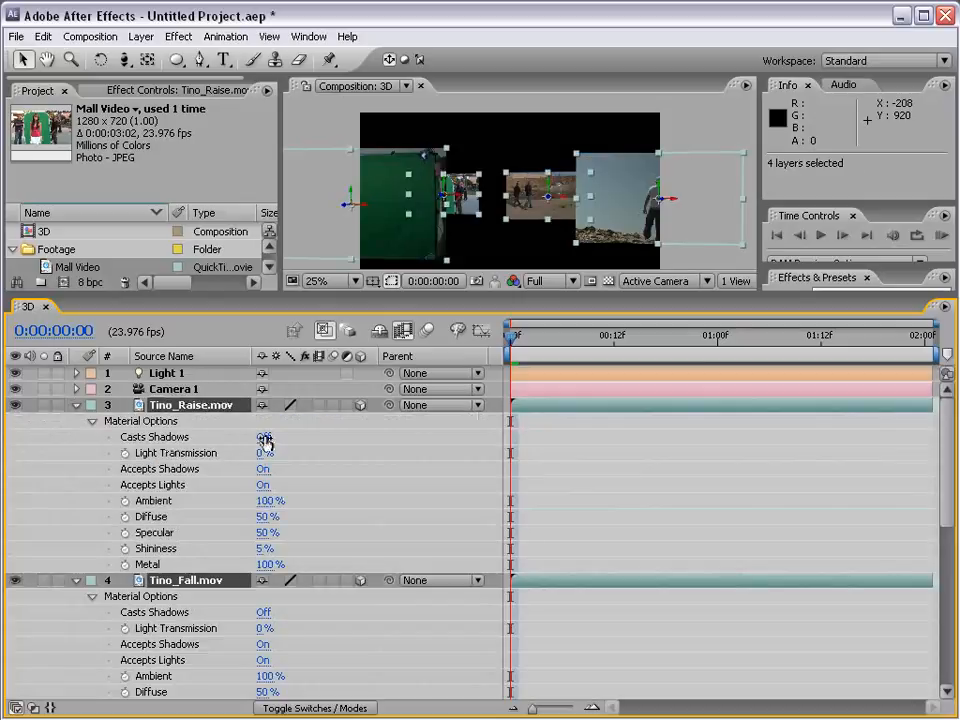
{"action": "left_click", "coordinate": [264, 438]}
{"action": "key", "text": "space"}
{"action": "left_click_drag", "start_coordinate": [306, 624], "coordinate": [307, 544]}
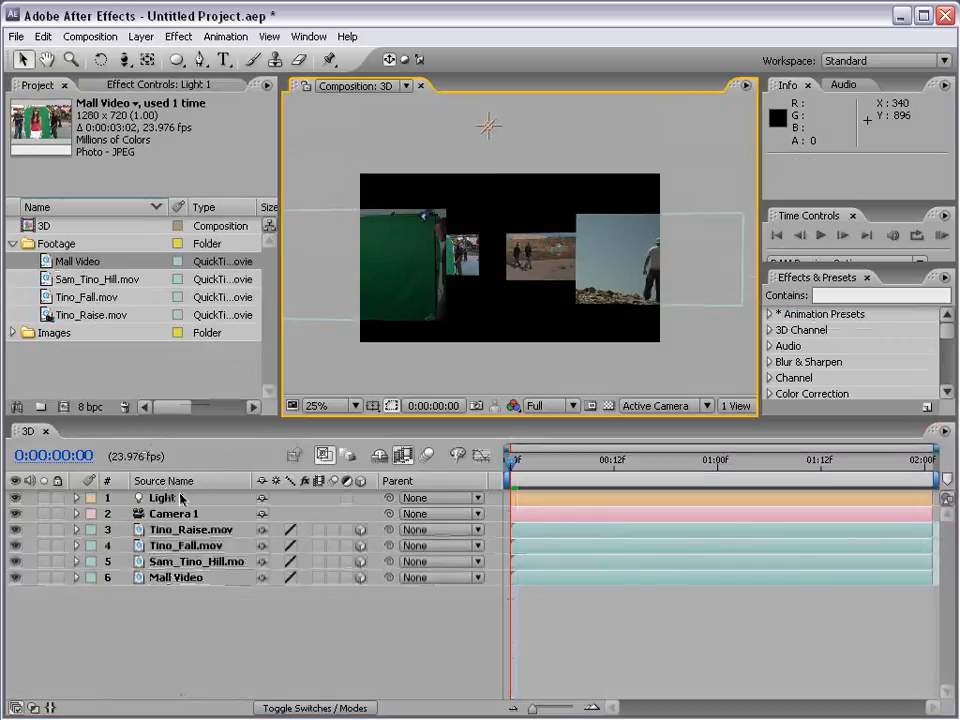
Move Light 1 along the Z axis to about -862.4, in front of the video layers
{"action": "left_click", "coordinate": [182, 498]}
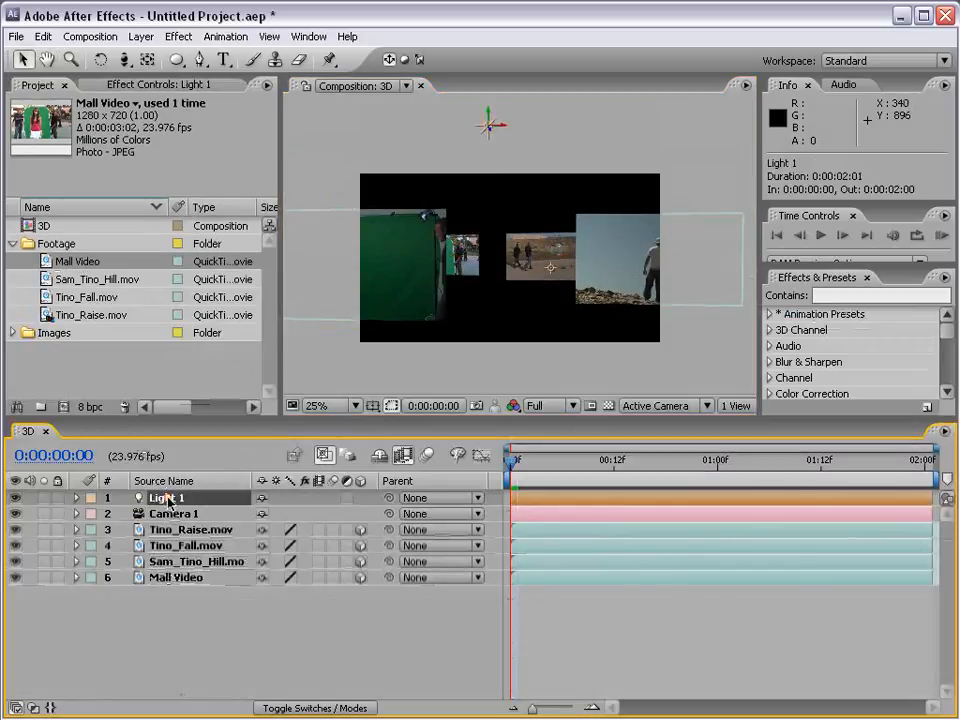
{"action": "left_click_drag", "start_coordinate": [490, 132], "coordinate": [242, 120]}
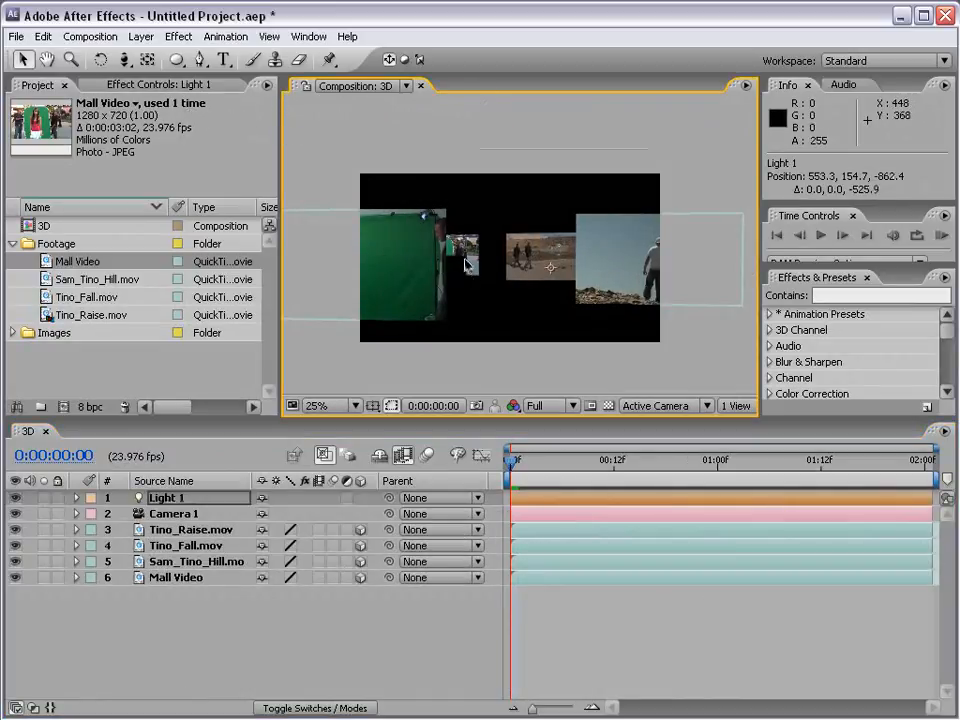
Delete the Tino_Raise.mov and Sam_Tino_Hill.mov layers from the composition
{"action": "left_click", "coordinate": [619, 249]}
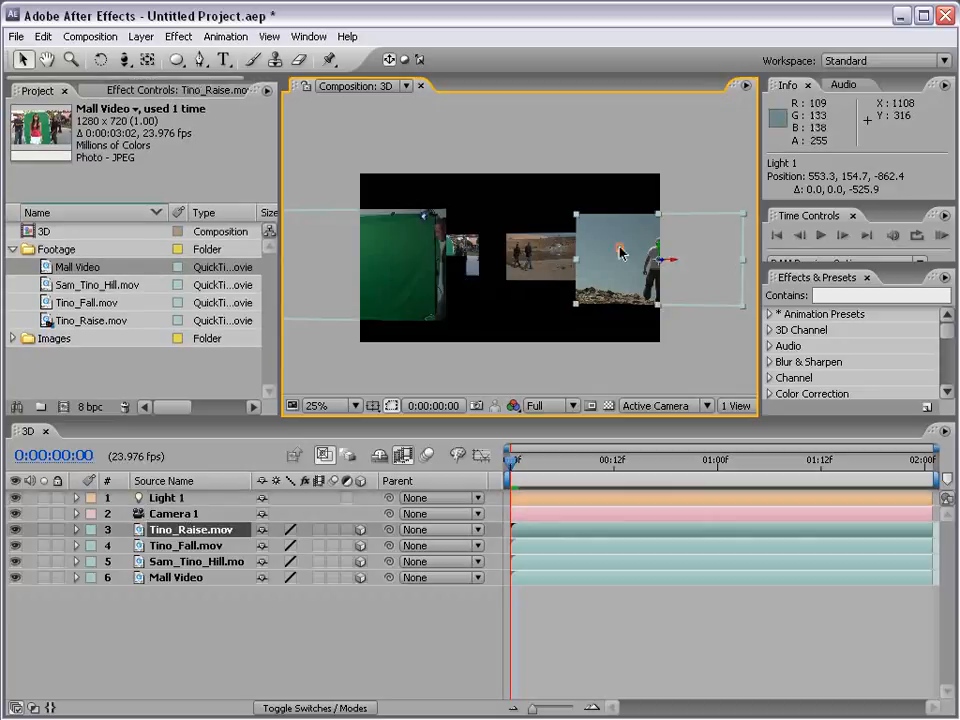
{"action": "key", "text": "Delete"}
{"action": "left_click", "coordinate": [545, 245]}
{"action": "key", "text": "Delete"}
Push Tino_Fall.mov back along Z to about 1046.7, and orbit and track Camera 1 to an angled view of both clips
{"action": "left_click", "coordinate": [399, 270]}
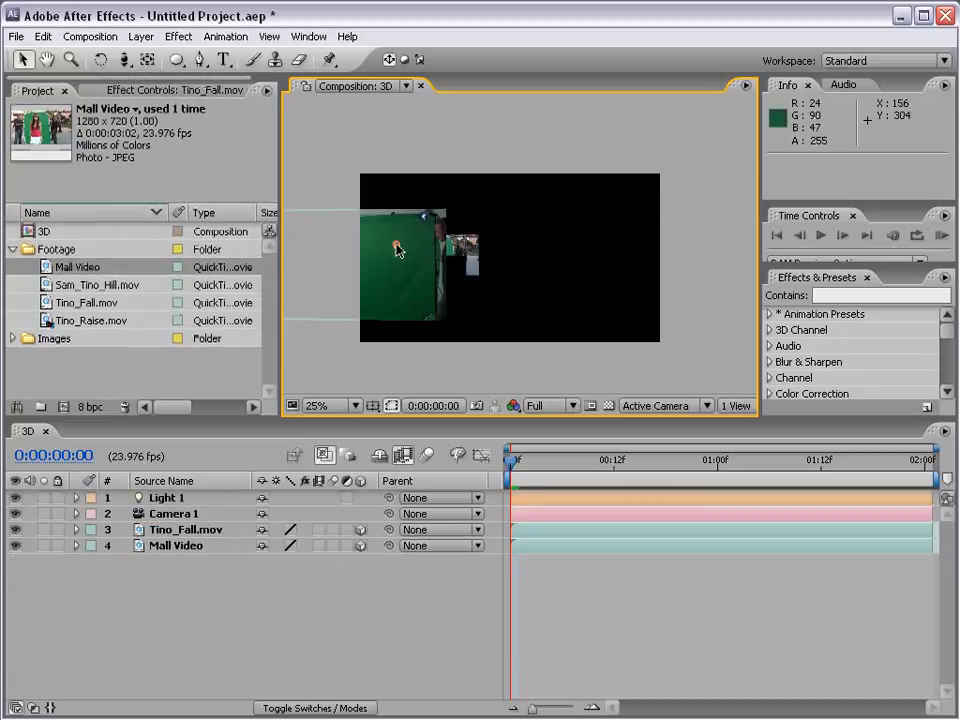
{"action": "left_click_drag", "start_coordinate": [400, 270], "coordinate": [520, 263]}
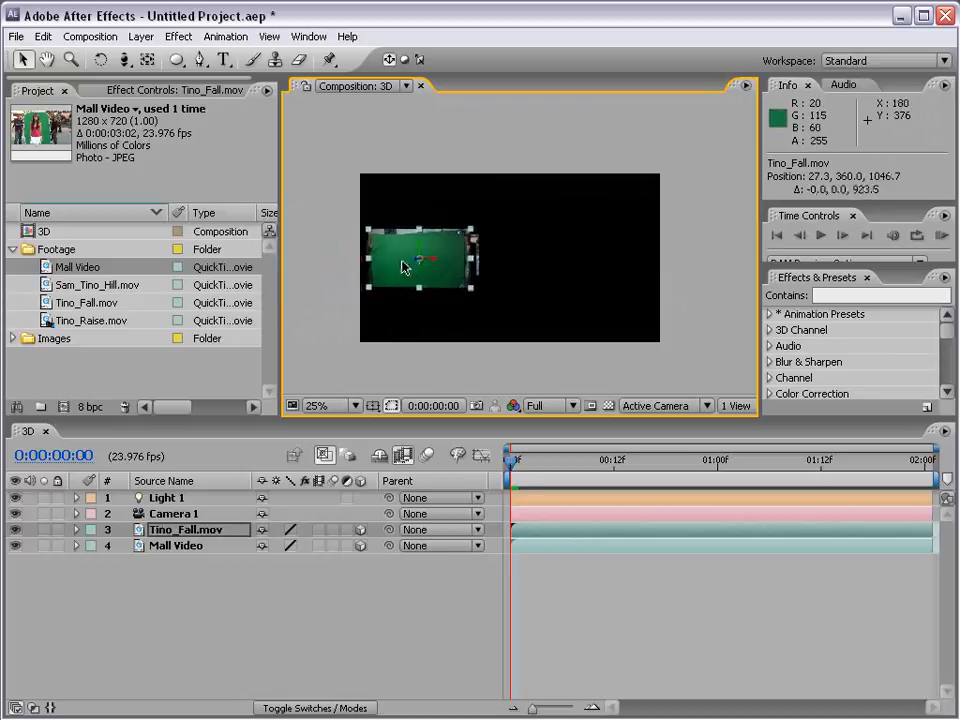
{"action": "key", "text": "c"}
{"action": "left_click_drag", "start_coordinate": [392, 323], "coordinate": [418, 232]}
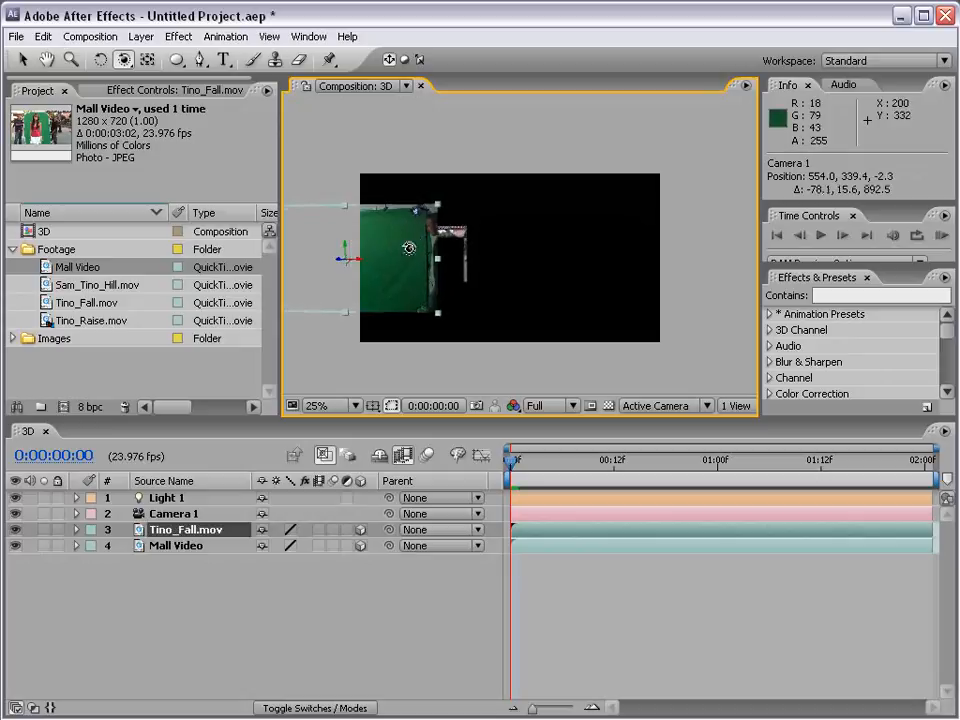
{"action": "left_click_drag", "start_coordinate": [358, 274], "coordinate": [499, 312]}
{"action": "key", "text": "v"}
{"action": "left_click_drag", "start_coordinate": [678, 333], "coordinate": [543, 270]}
{"action": "key", "text": "c"}
{"action": "key", "text": "space"}
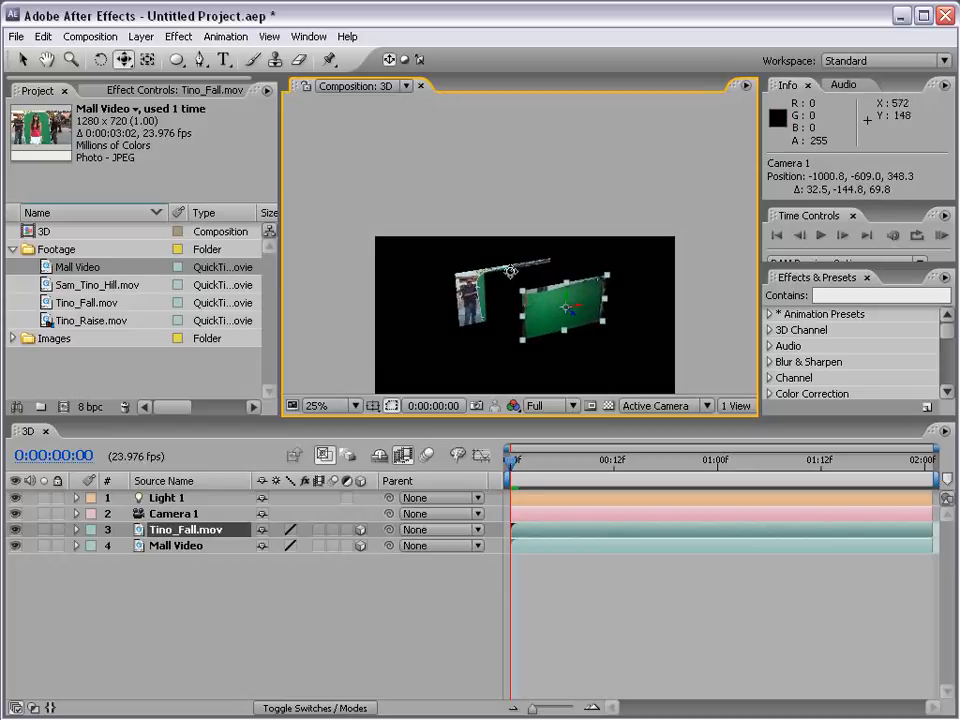
{"action": "key", "text": "v"}
Raise Light 1's Shadow Diffusion to 84 pixels
{"action": "left_click", "coordinate": [162, 498]}
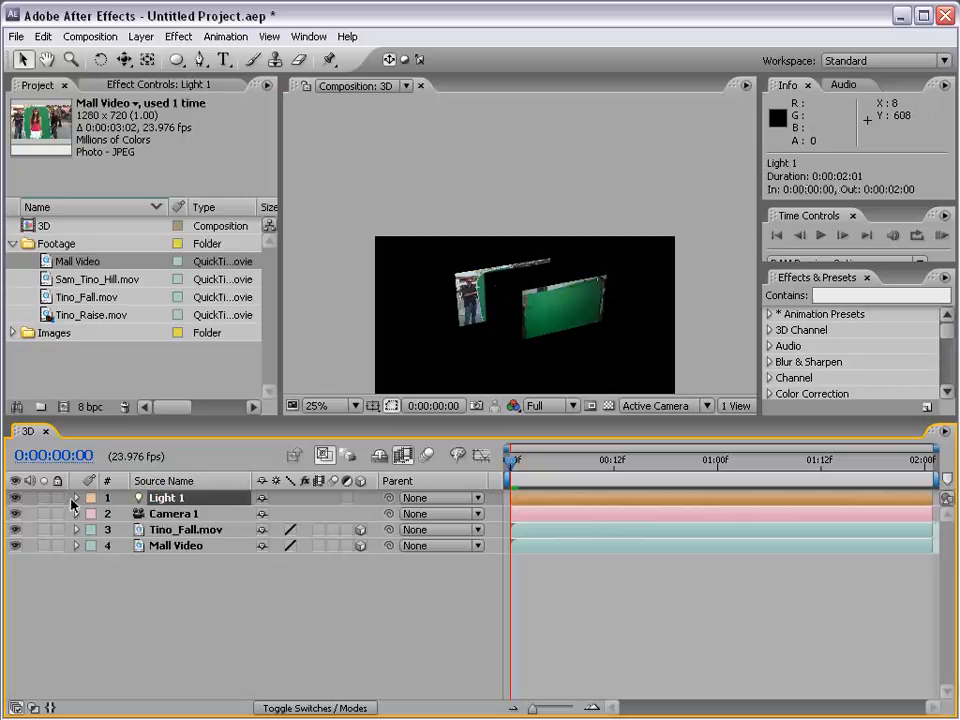
{"action": "left_click", "coordinate": [76, 498]}
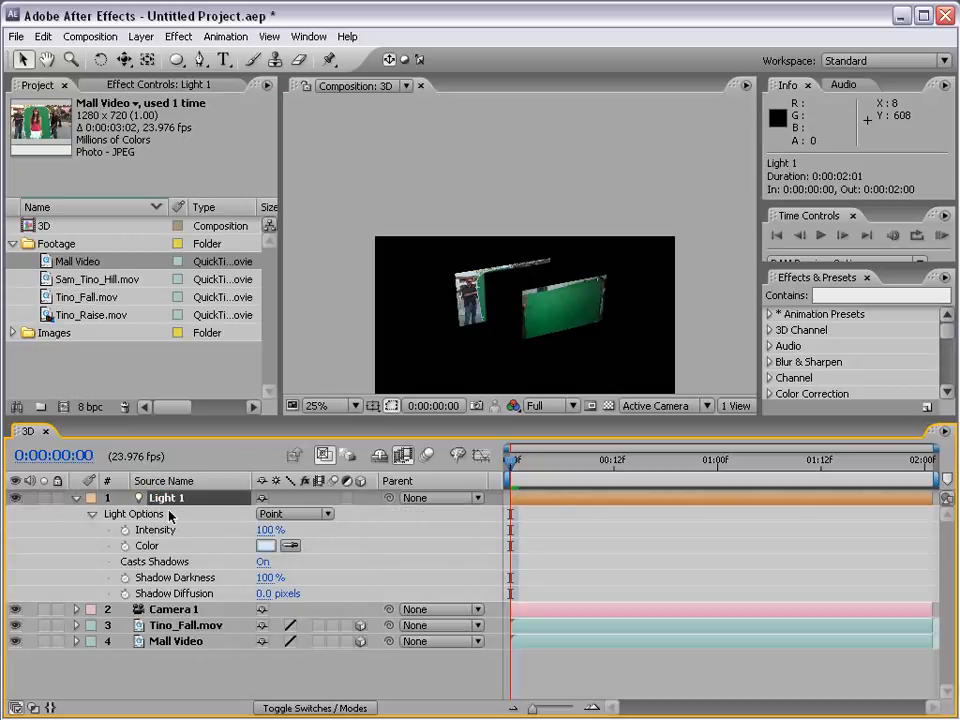
{"action": "left_click", "coordinate": [190, 595]}
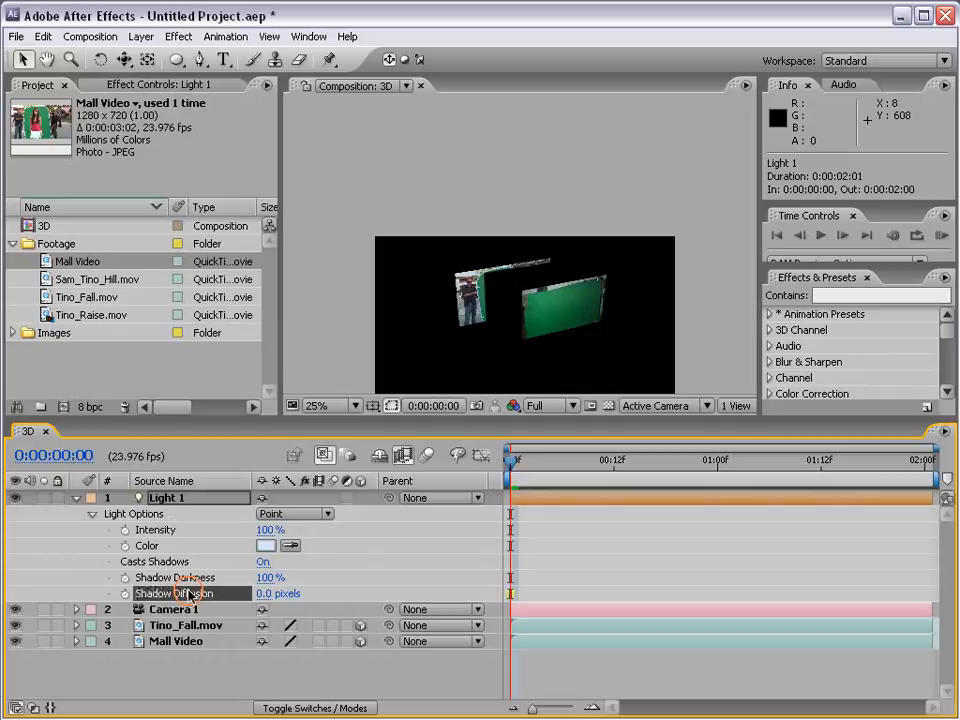
{"action": "left_click_drag", "start_coordinate": [272, 594], "coordinate": [300, 582]}
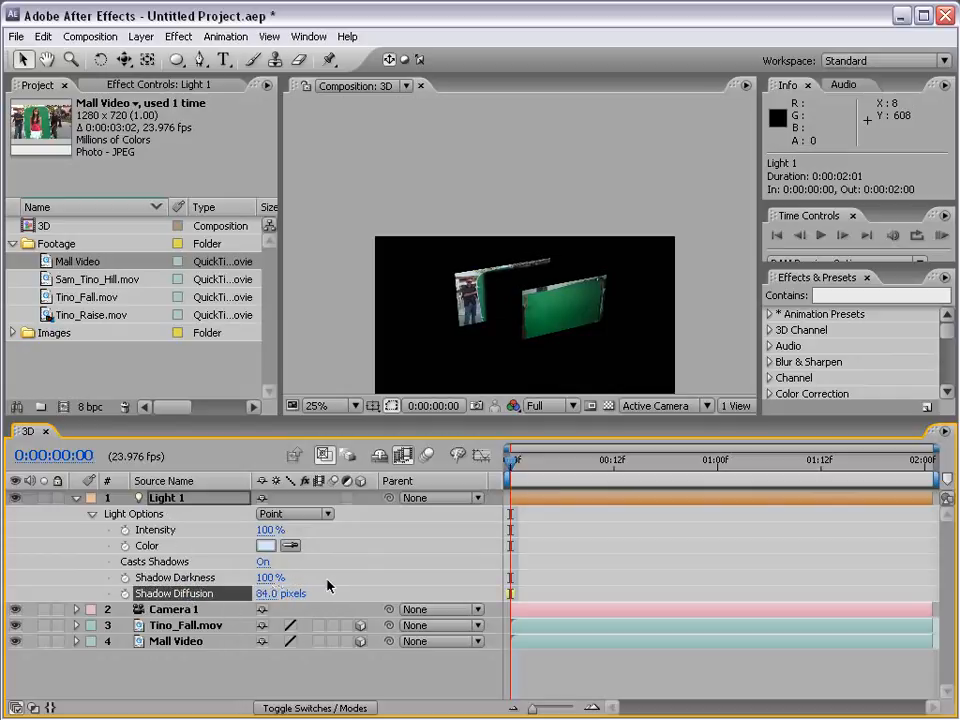
{"action": "left_click", "coordinate": [430, 559]}
Set Light 1's Shadow Diffusion to 304 pixels and its Shadow Darkness to 66%, judging the shadow at 50% magnification
{"action": "scroll", "coordinate": [452, 339], "scroll_direction": "up", "scroll_amount": 2}
{"action": "key", "text": "space"}
{"action": "left_click_drag", "start_coordinate": [461, 343], "coordinate": [506, 250]}
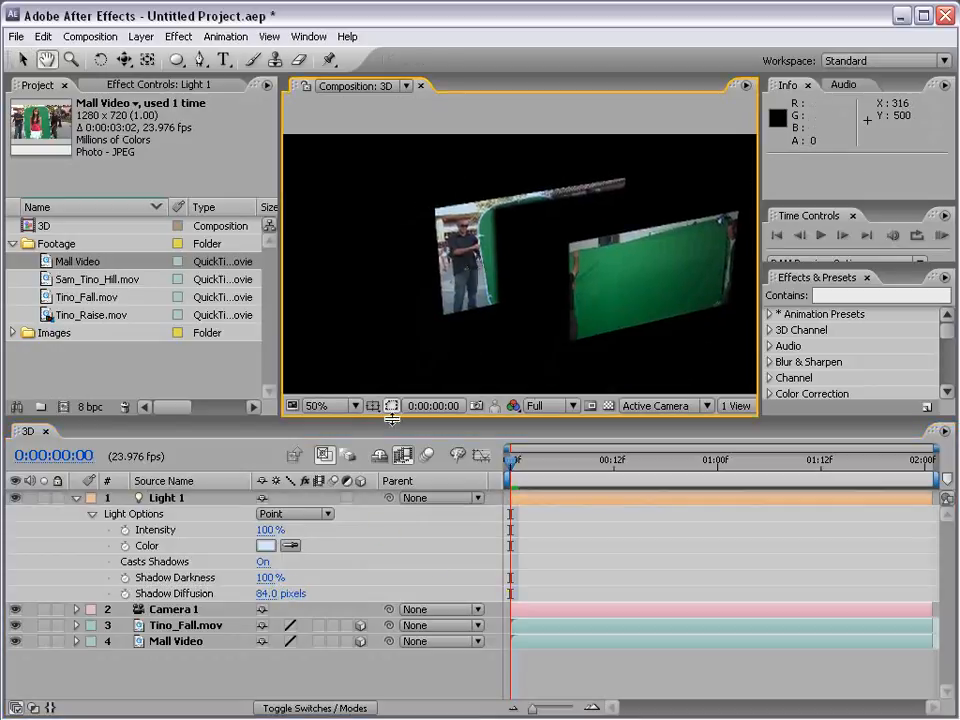
{"action": "left_click_drag", "start_coordinate": [285, 594], "coordinate": [462, 590]}
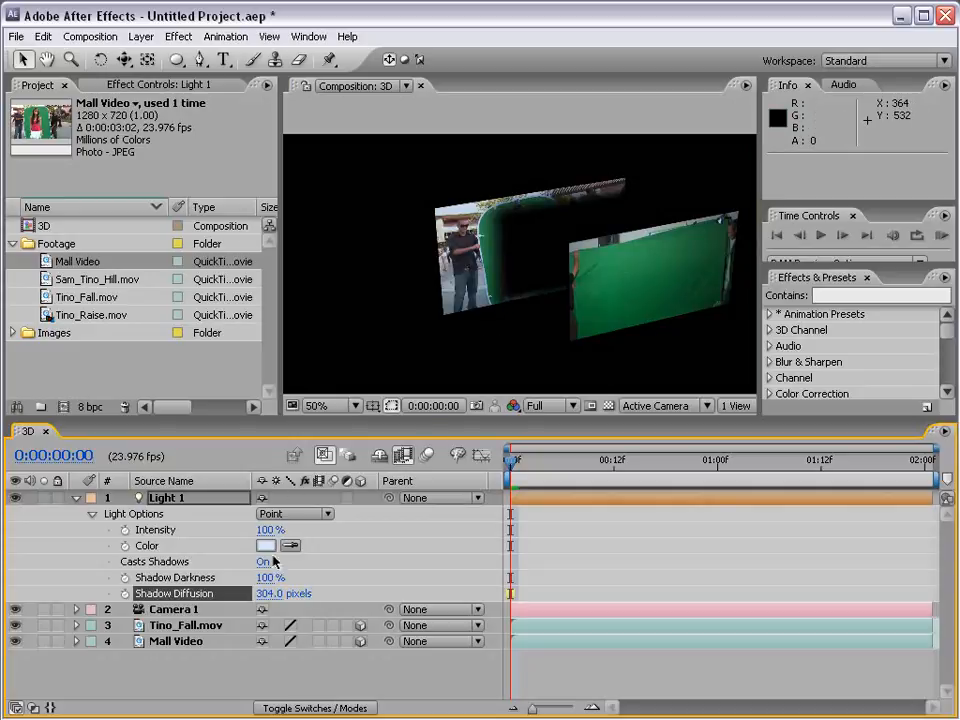
{"action": "left_click_drag", "start_coordinate": [265, 577], "coordinate": [231, 577]}
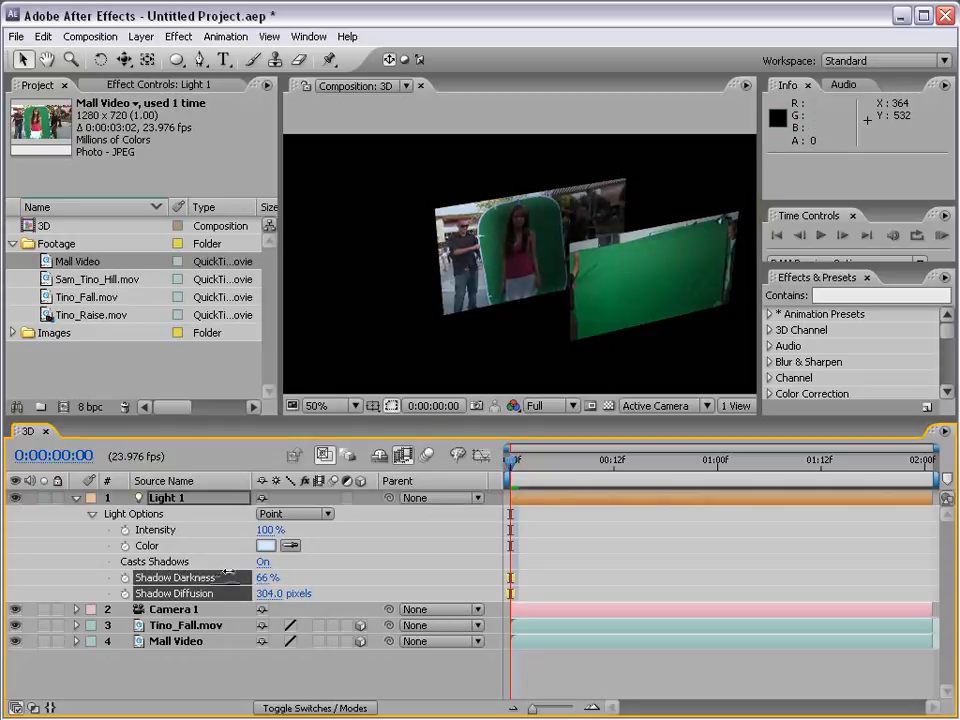
{"action": "left_click", "coordinate": [577, 565]}
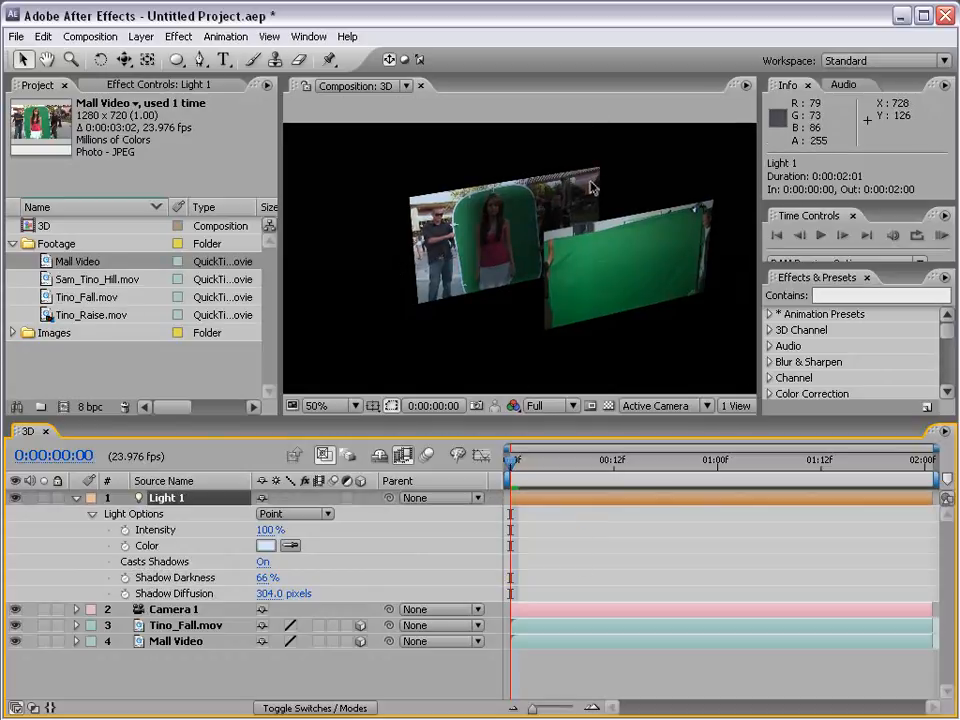
Collapse Light 1's properties and delete the light
{"action": "left_click", "coordinate": [76, 498]}
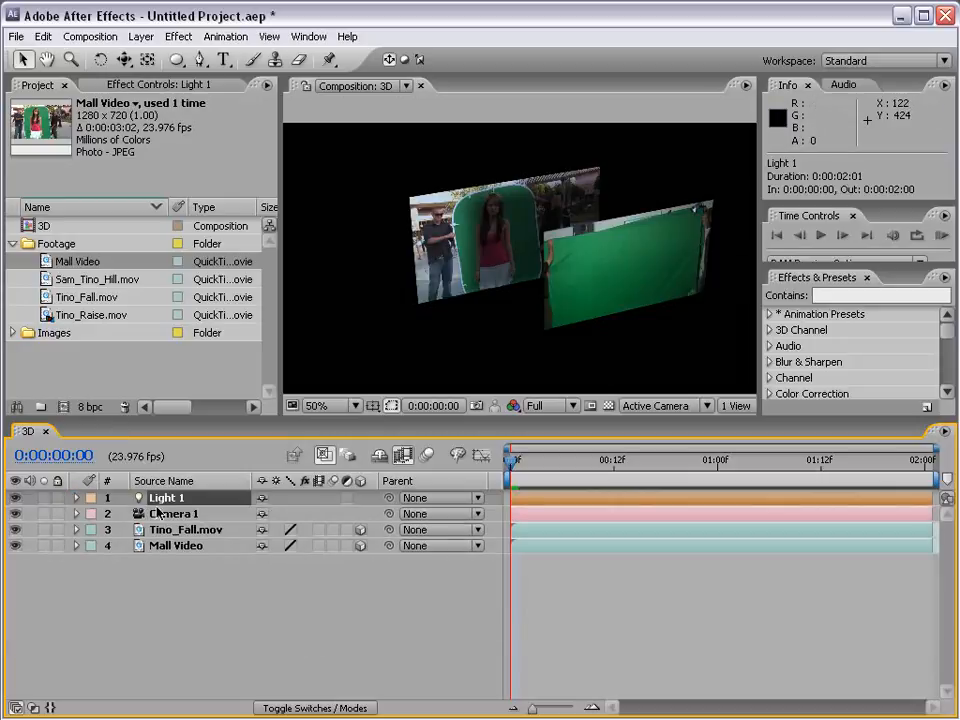
{"action": "key", "text": "Delete"}
Reset Camera 1's Transform and remove all its Position keyframes
{"action": "left_click", "coordinate": [155, 498]}
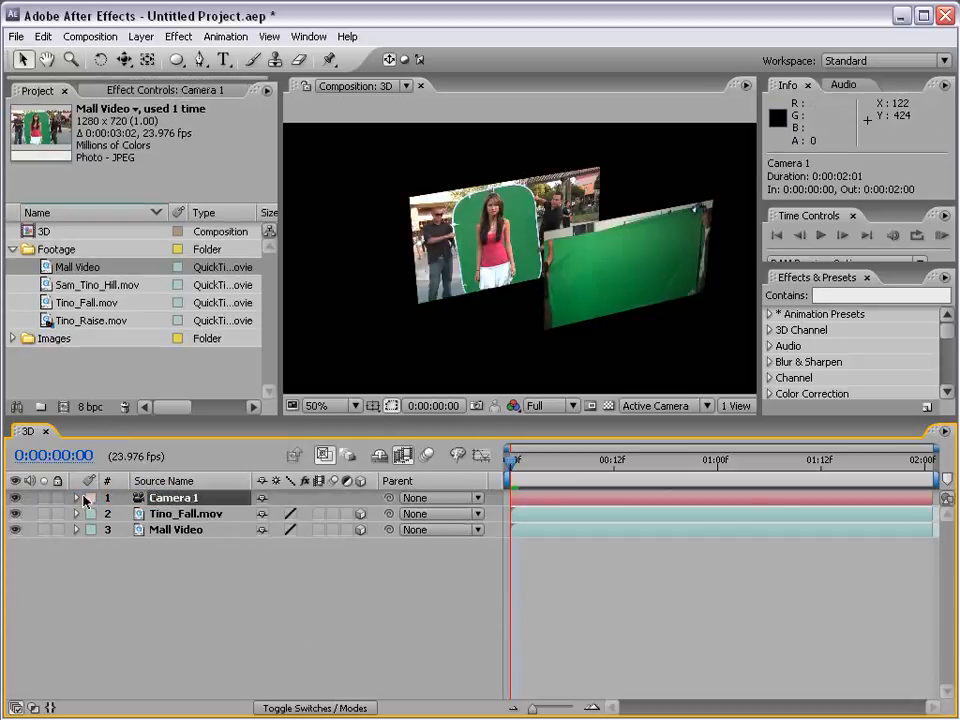
{"action": "left_click", "coordinate": [77, 498]}
{"action": "left_click", "coordinate": [255, 517]}
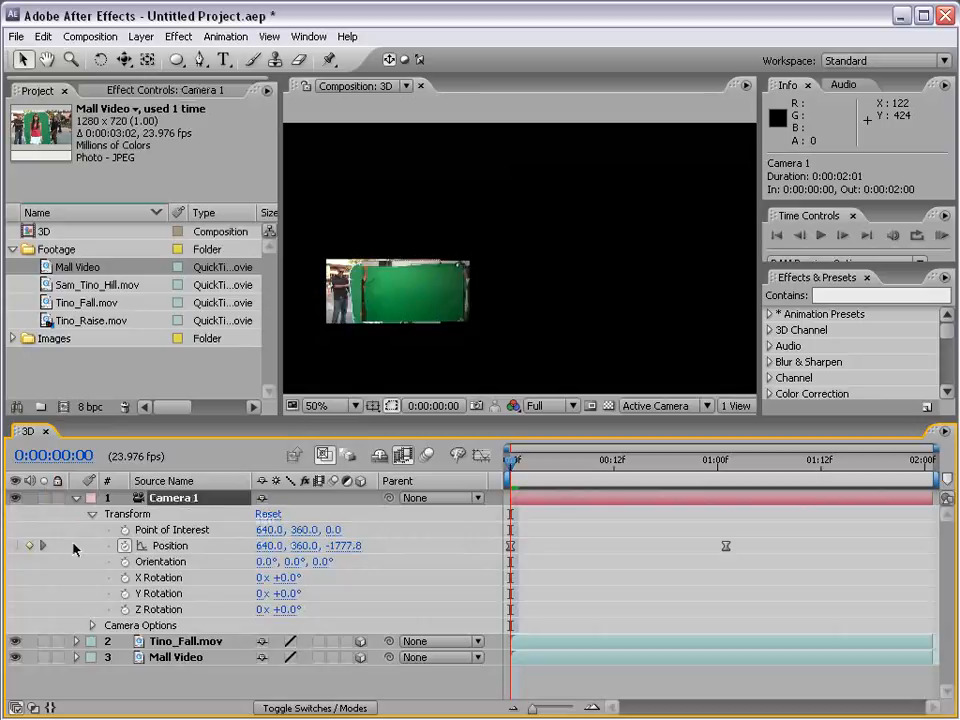
{"action": "left_click", "coordinate": [126, 546]}
{"action": "left_click", "coordinate": [78, 499]}
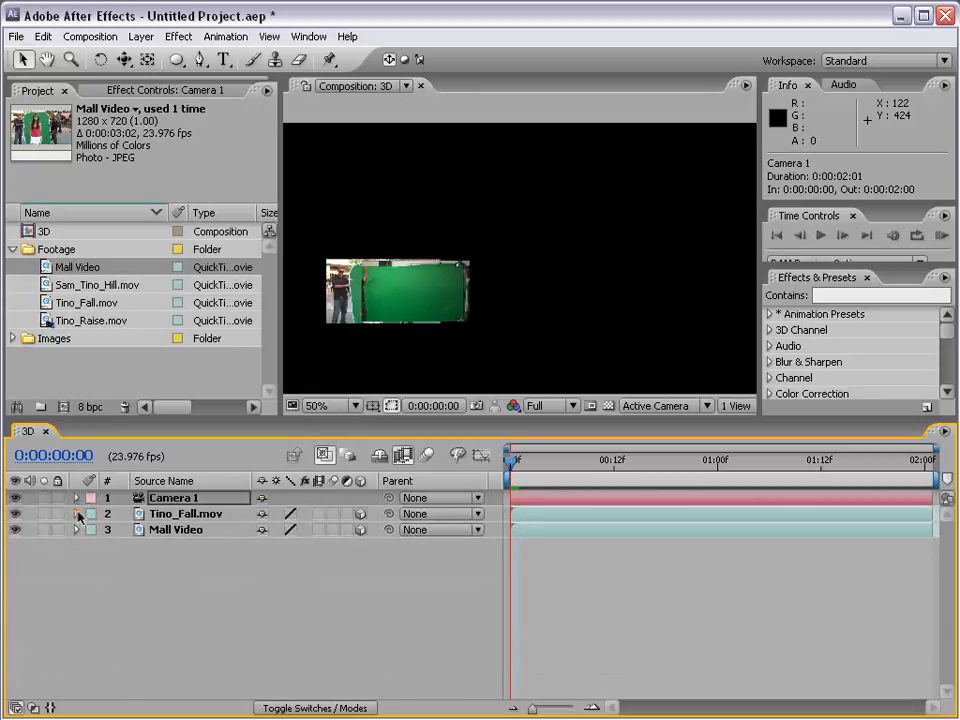
Reset the Transform of the Tino_Fall.mov layer, then expand and collapse Mall Video's properties
{"action": "left_click", "coordinate": [77, 514]}
{"action": "left_click", "coordinate": [265, 530]}
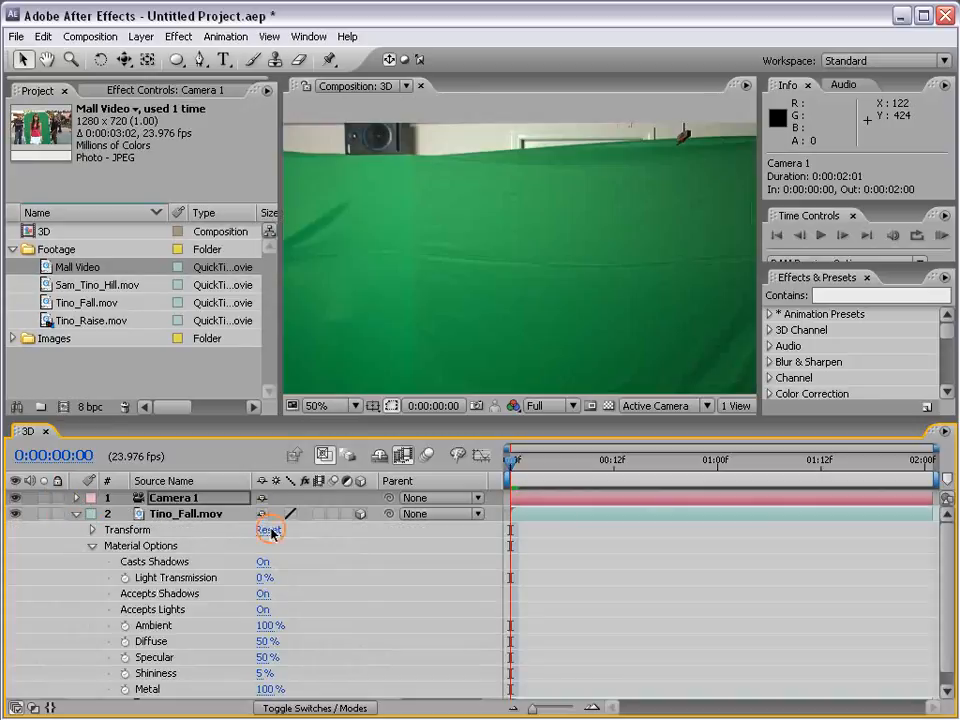
{"action": "left_click", "coordinate": [77, 514]}
{"action": "left_click", "coordinate": [76, 531]}
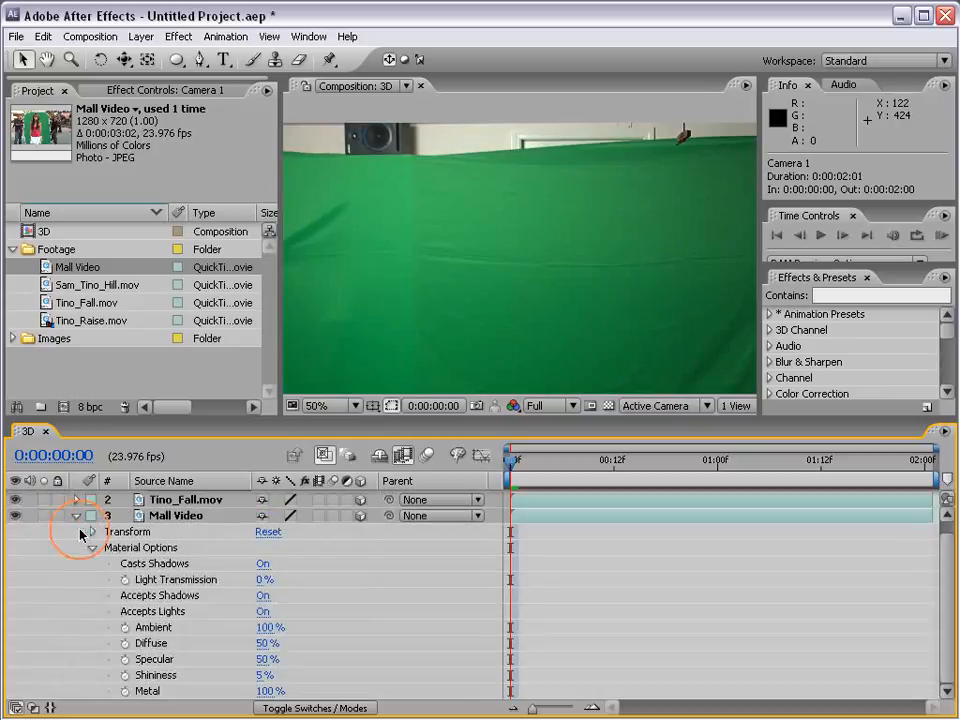
{"action": "left_click", "coordinate": [76, 516]}
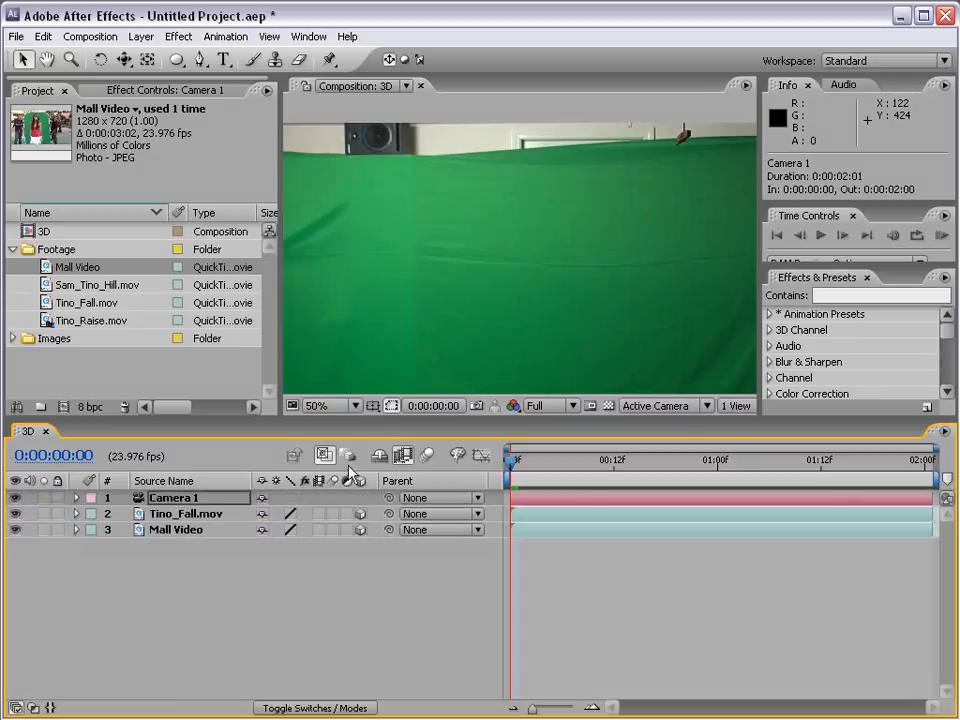
Scale down the Tino_Fall.mov layer and scale Mall Video to 40% in the composition view
{"action": "scroll", "coordinate": [480, 280], "scroll_direction": "down", "scroll_amount": 2}
{"action": "left_click", "coordinate": [484, 281]}
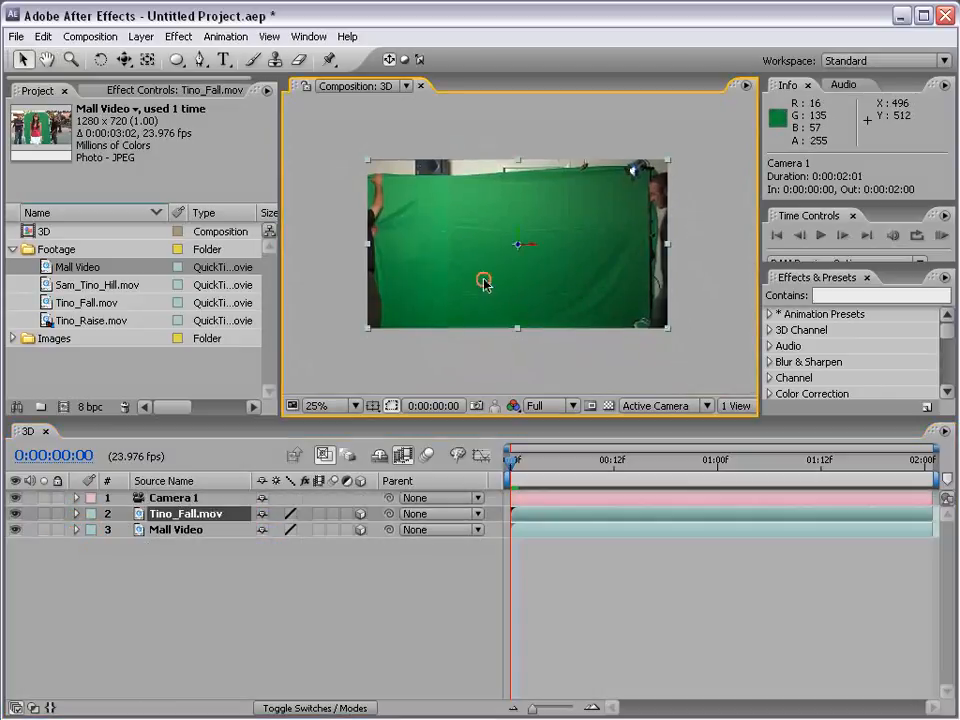
{"action": "left_click_drag", "start_coordinate": [667, 333], "coordinate": [582, 287]}
{"action": "left_click", "coordinate": [606, 317]}
{"action": "left_click_drag", "start_coordinate": [671, 335], "coordinate": [580, 279]}
{"action": "key", "text": "period"}
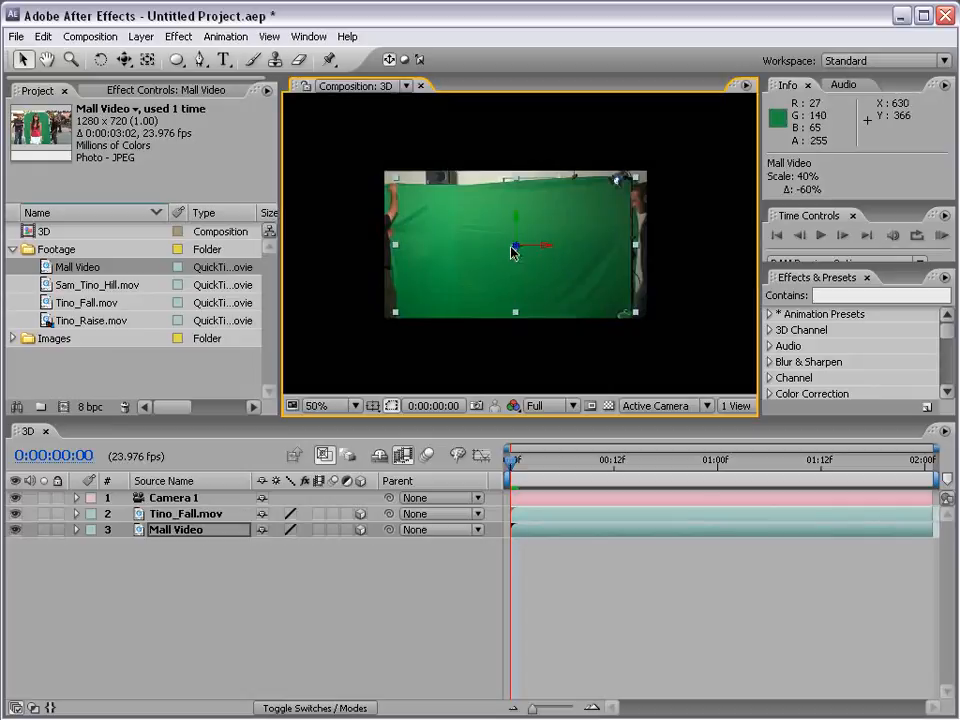
Spread the clips apart along X, with Tino_Fall.mov left and Mall Video right, and push Mall Video farther back in depth
{"action": "left_click_drag", "start_coordinate": [536, 251], "coordinate": [668, 252]}
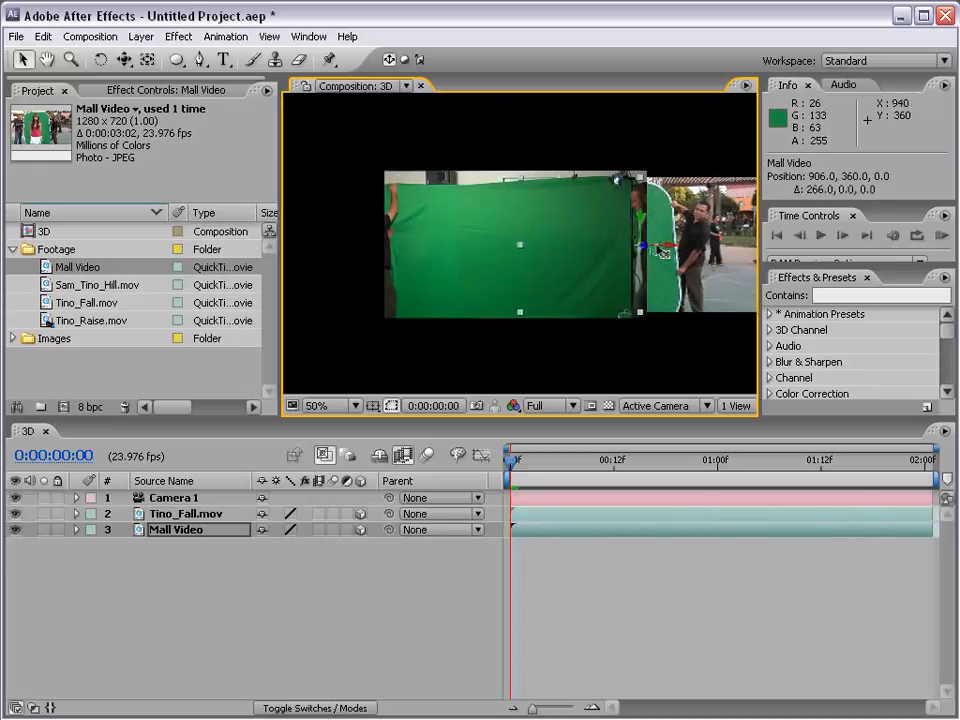
{"action": "left_click", "coordinate": [442, 265]}
{"action": "left_click_drag", "start_coordinate": [538, 252], "coordinate": [210, 284]}
{"action": "left_click", "coordinate": [668, 226]}
{"action": "left_click_drag", "start_coordinate": [649, 250], "coordinate": [620, 617]}
{"action": "left_click", "coordinate": [620, 615]}
{"action": "key", "text": "space"}
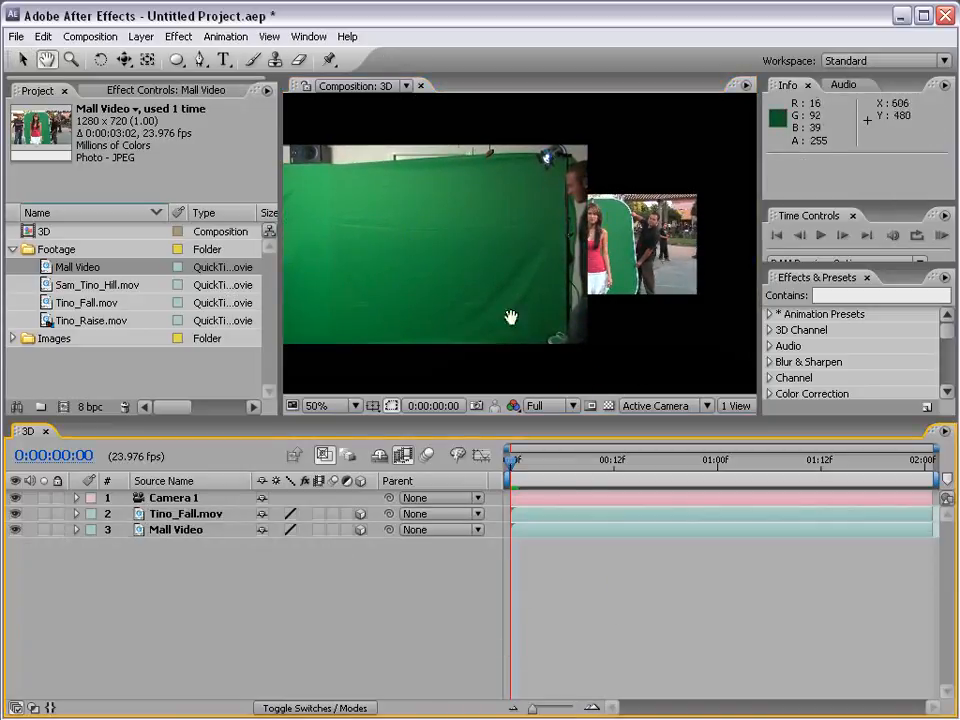
{"action": "left_click_drag", "start_coordinate": [505, 306], "coordinate": [557, 308]}
{"action": "scroll", "coordinate": [550, 298], "scroll_direction": "down", "scroll_amount": 2}
{"action": "scroll", "coordinate": [563, 295], "scroll_direction": "up", "scroll_amount": 2}
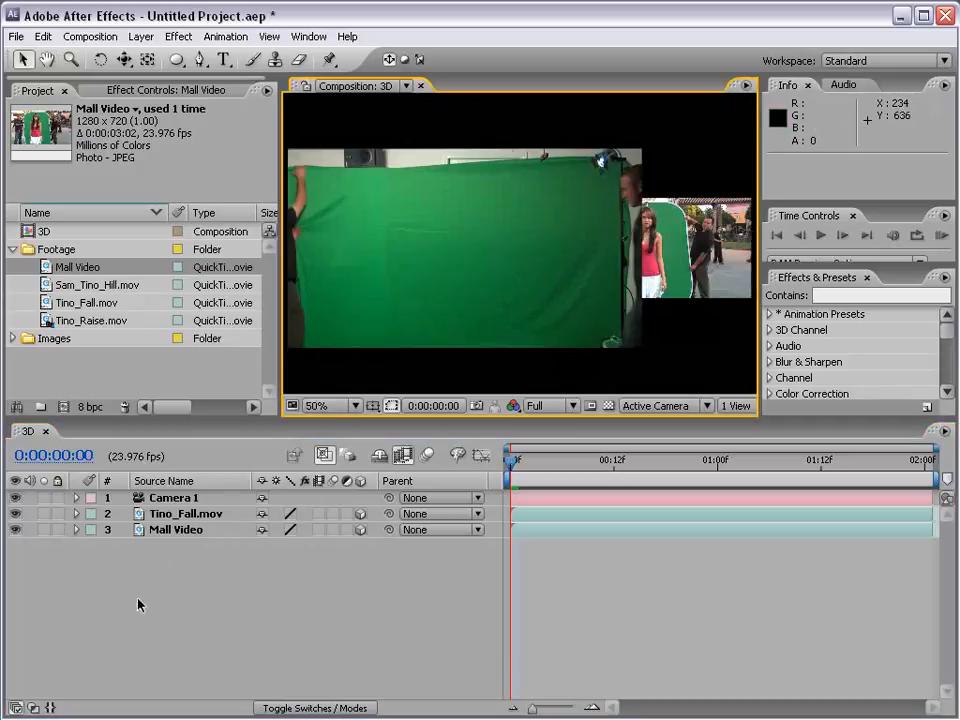
Turn on Depth of Field in Camera 1's Camera Options and raise its Aperture to 801.3 pixels
{"action": "left_click", "coordinate": [84, 501]}
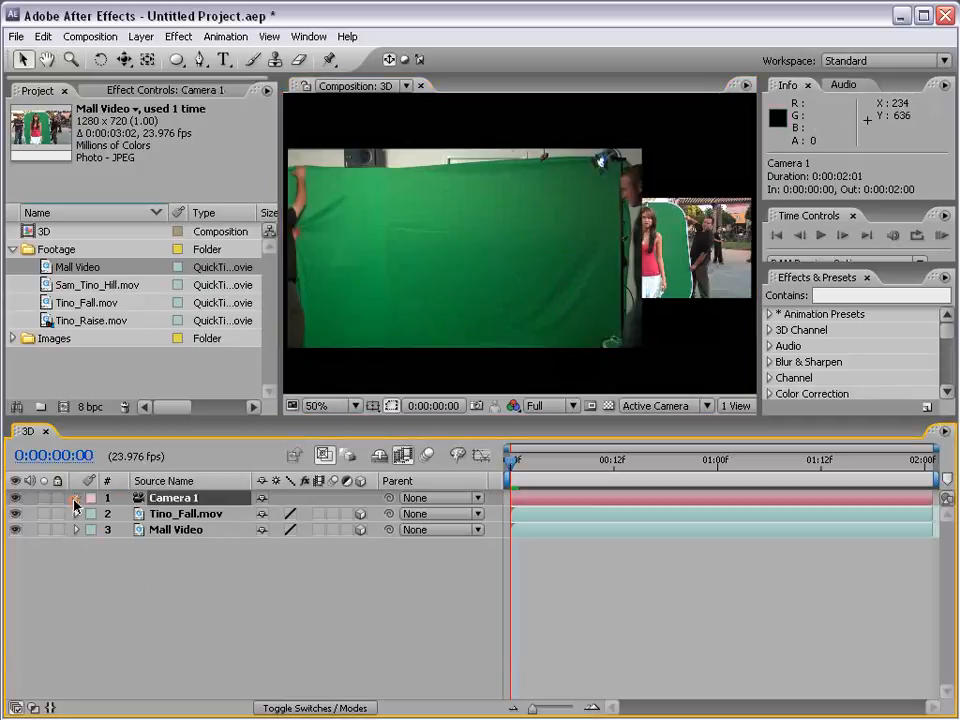
{"action": "left_click", "coordinate": [75, 498]}
{"action": "left_click", "coordinate": [92, 514]}
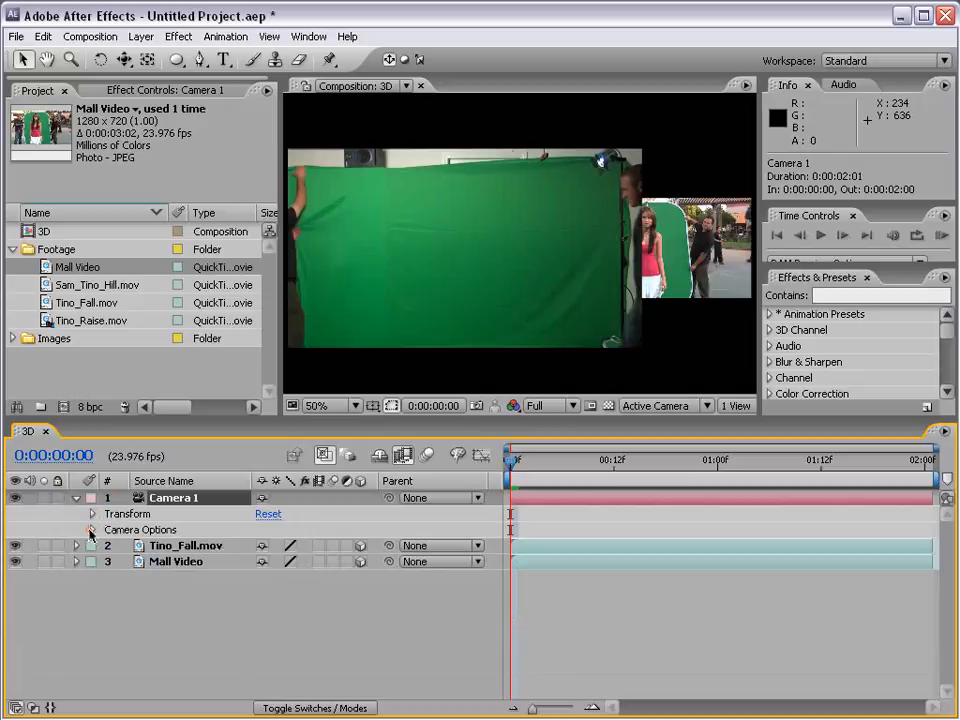
{"action": "left_click", "coordinate": [91, 530]}
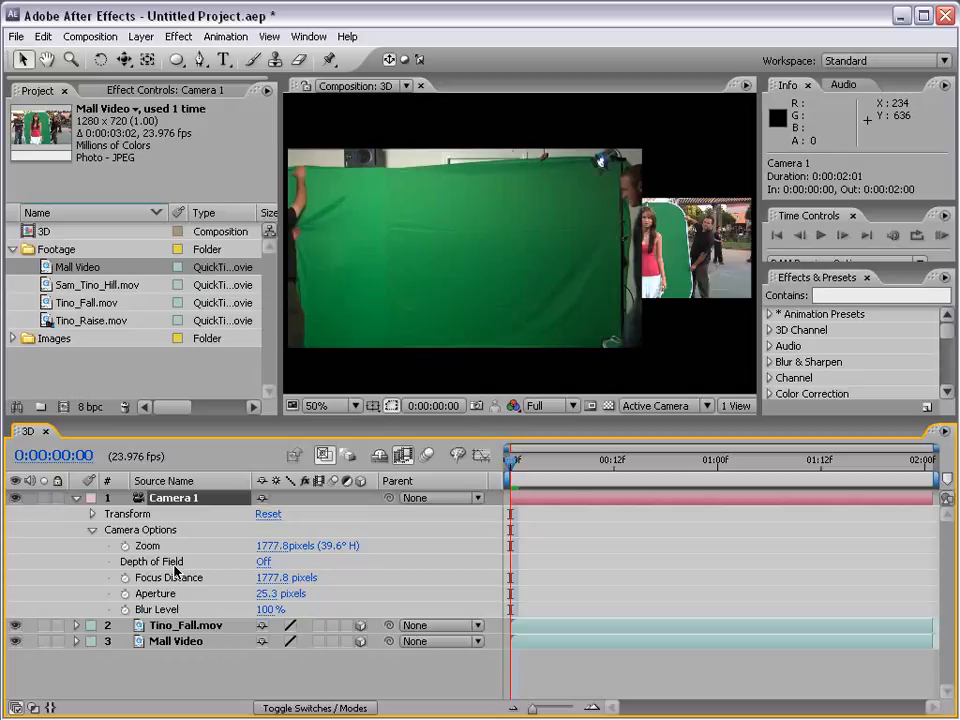
{"action": "left_click", "coordinate": [265, 562]}
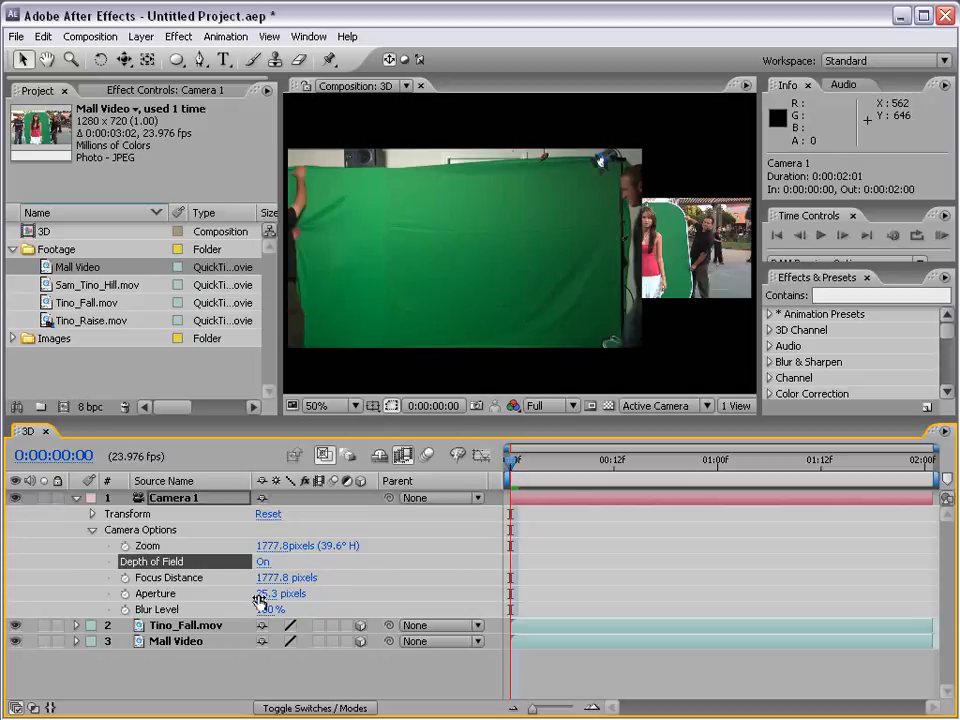
{"action": "left_click_drag", "start_coordinate": [260, 600], "coordinate": [806, 561]}
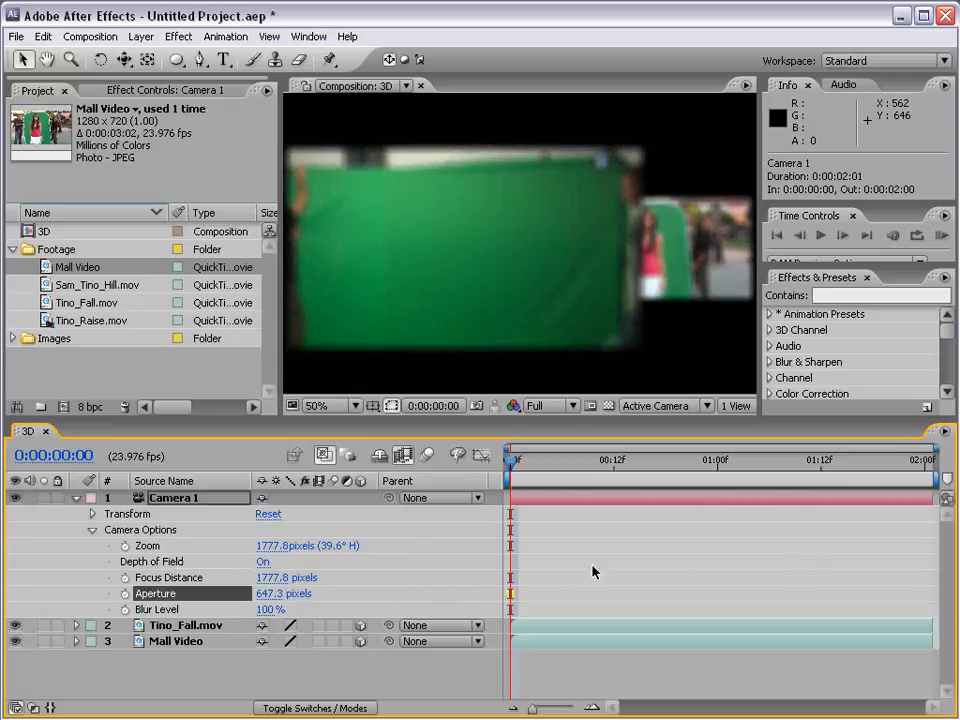
{"action": "left_click_drag", "start_coordinate": [290, 594], "coordinate": [692, 270]}
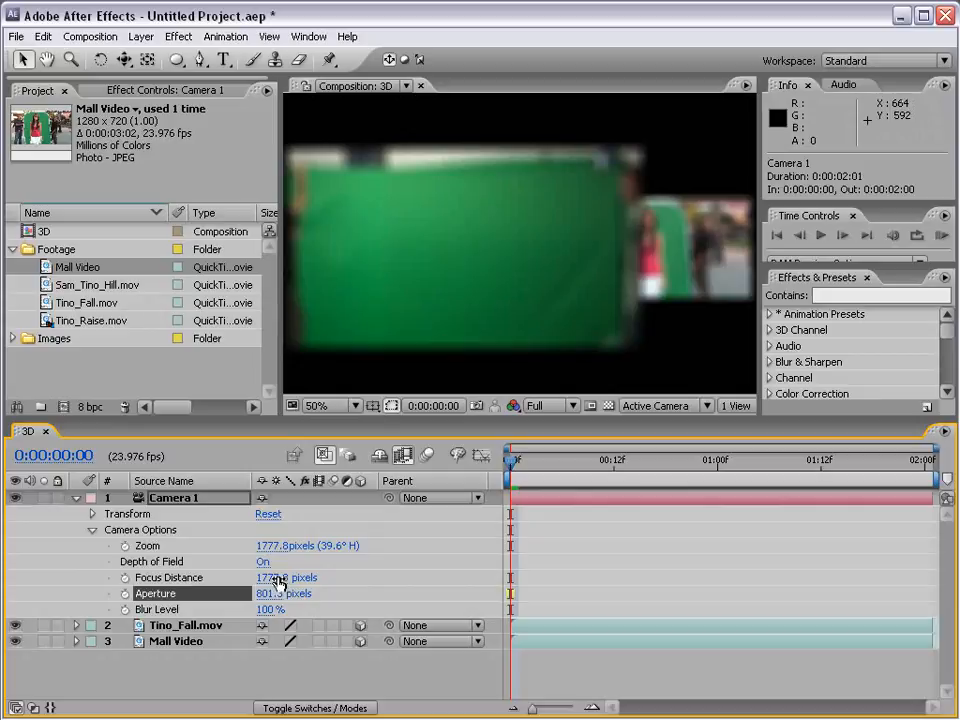
Shift Camera 1's Focus Distance between the two clips, ending at 2328.8 pixels, and switch Depth of Field off
{"action": "left_click_drag", "start_coordinate": [280, 578], "coordinate": [869, 576]}
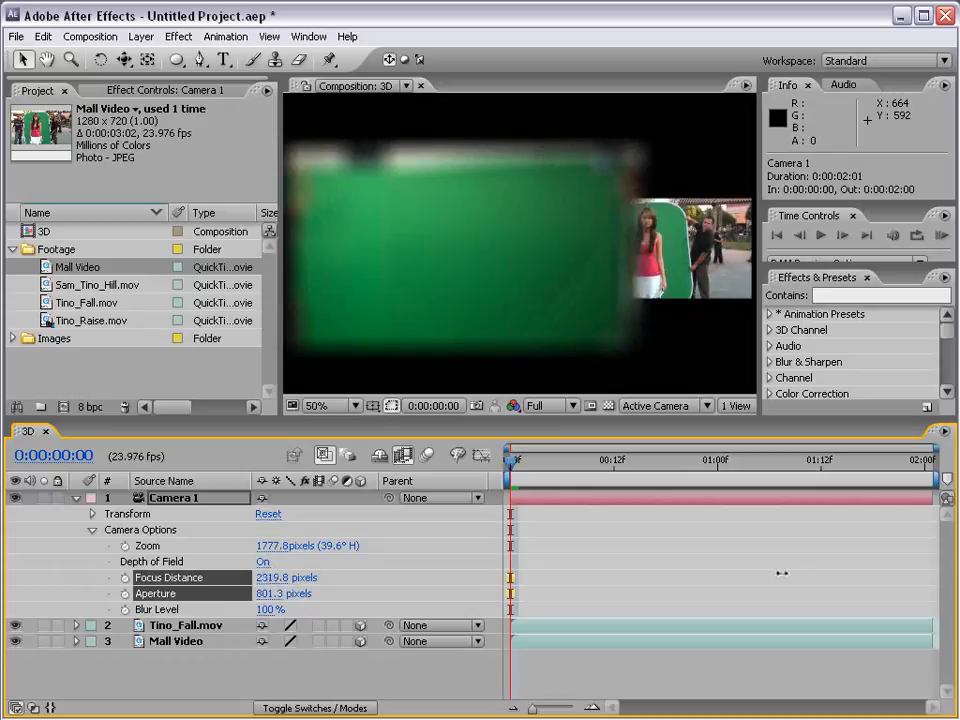
{"action": "left_click_drag", "start_coordinate": [782, 573], "coordinate": [222, 598]}
{"action": "left_click_drag", "start_coordinate": [270, 581], "coordinate": [239, 577]}
{"action": "left_click_drag", "start_coordinate": [581, 466], "coordinate": [717, 466]}
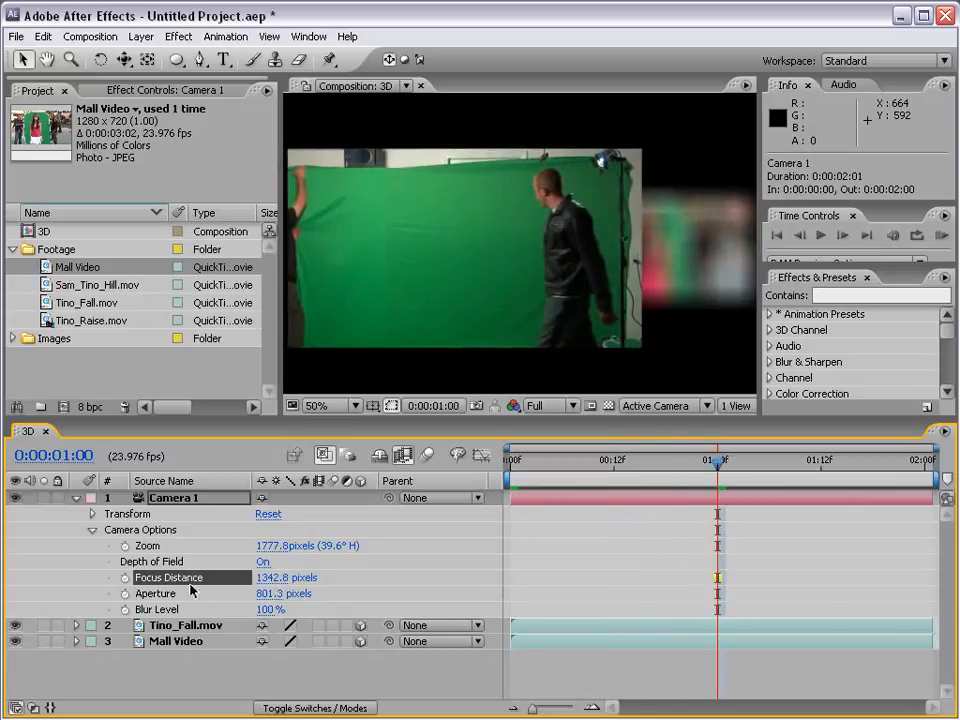
{"action": "left_click_drag", "start_coordinate": [285, 577], "coordinate": [177, 563]}
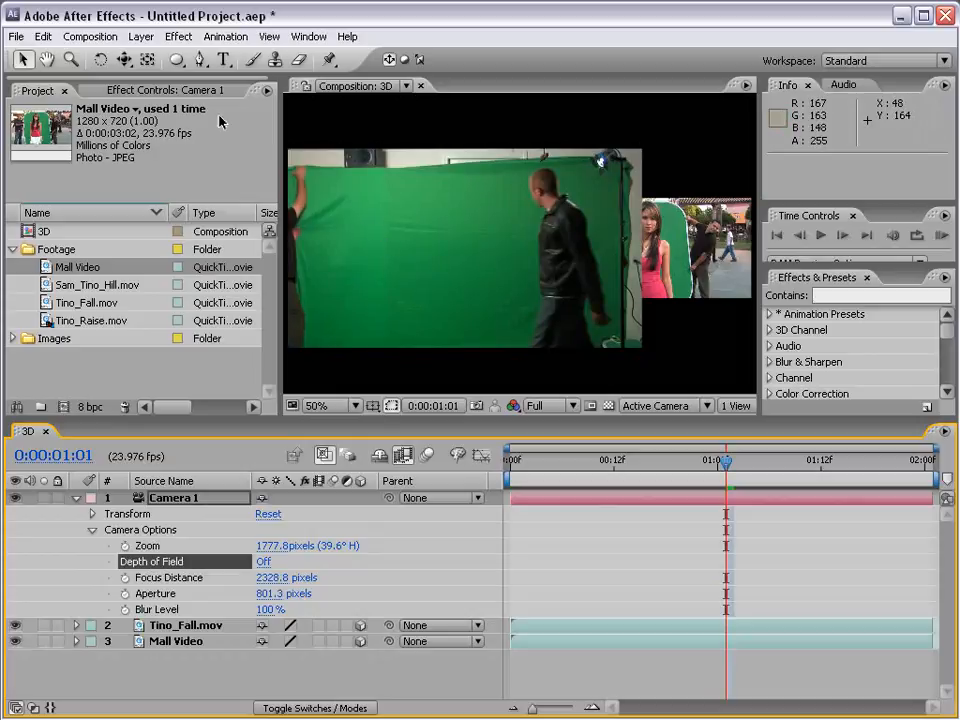
Add a new black solid layer to the 3D composition
{"action": "left_click", "coordinate": [141, 36]}
{"action": "mouse_move", "coordinate": [282, 60]}
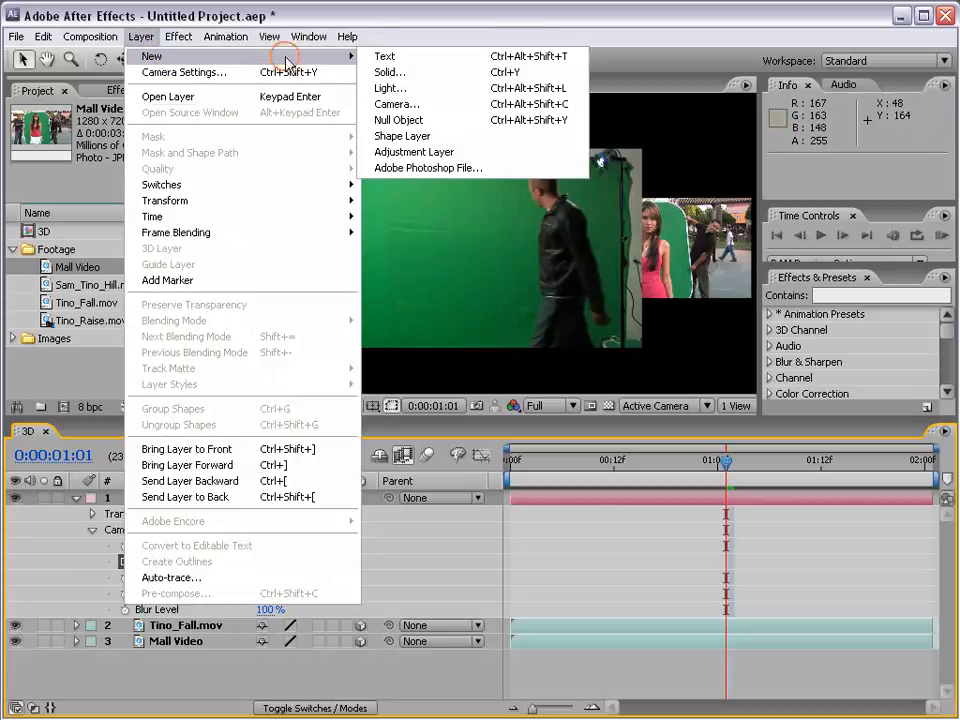
{"action": "left_click", "coordinate": [420, 77]}
{"action": "left_click", "coordinate": [657, 599]}
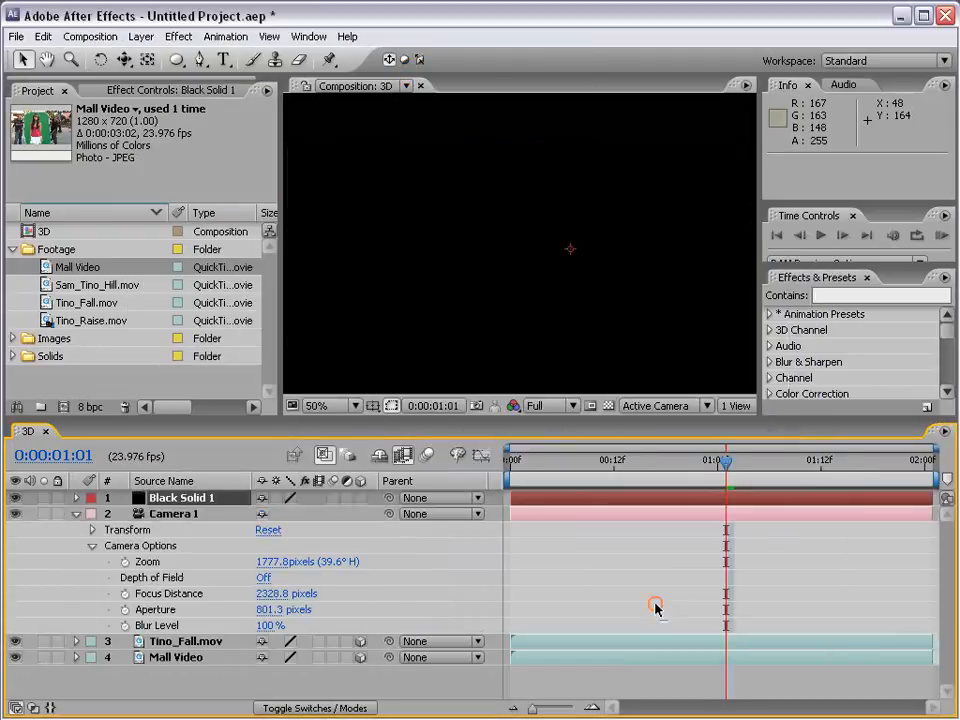
Search the effects for "particl" and apply CC Particle World to the black solid
{"action": "left_click", "coordinate": [844, 295]}
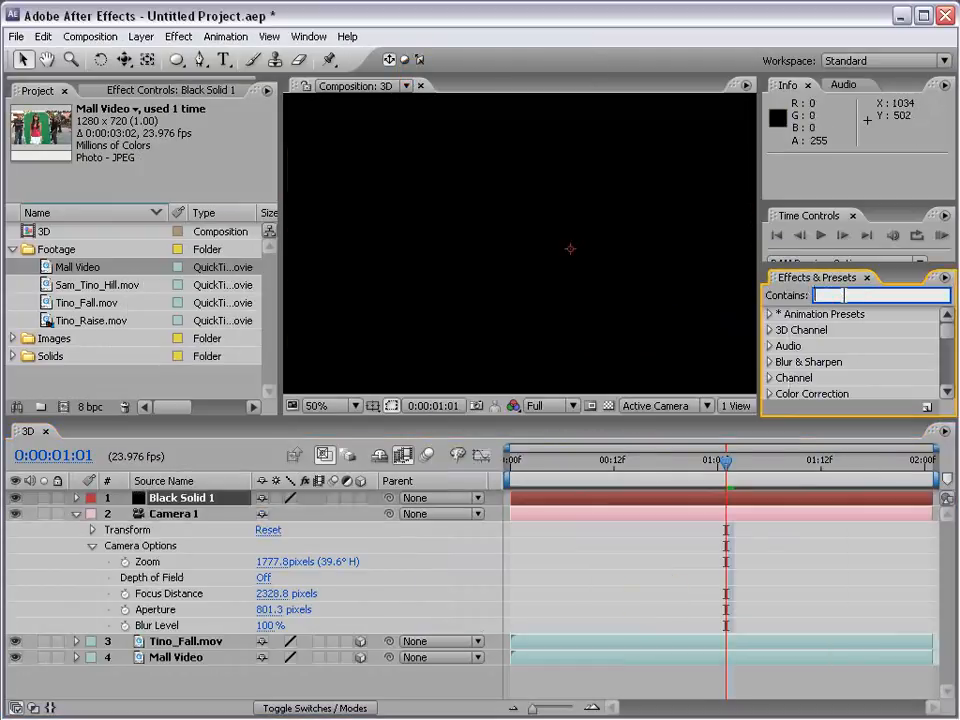
{"action": "type", "text": "particl"}
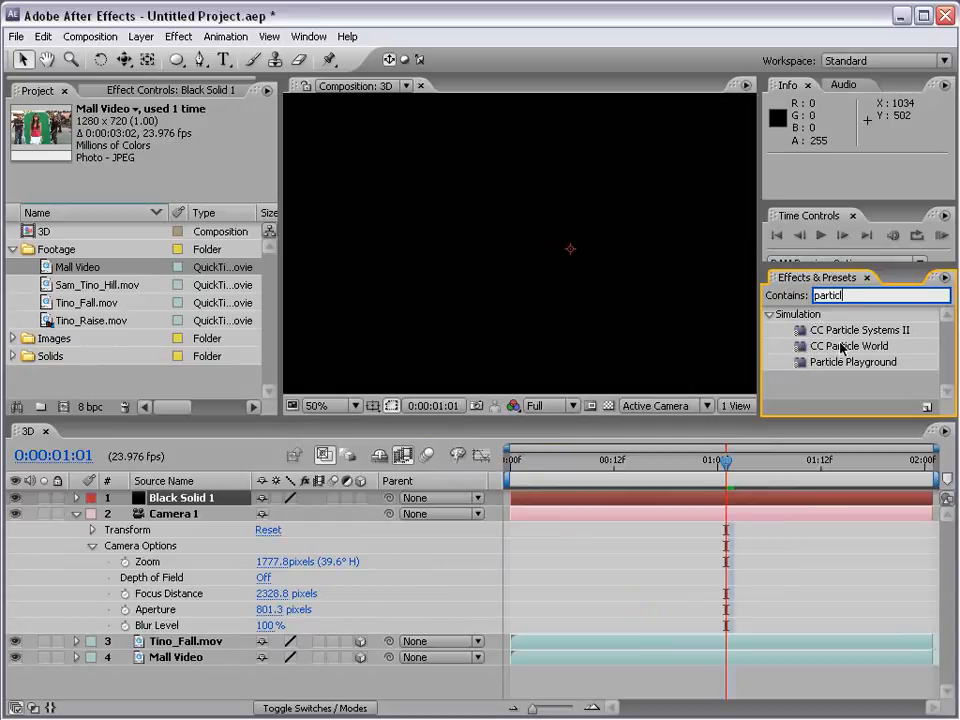
{"action": "left_click_drag", "start_coordinate": [853, 347], "coordinate": [172, 497]}
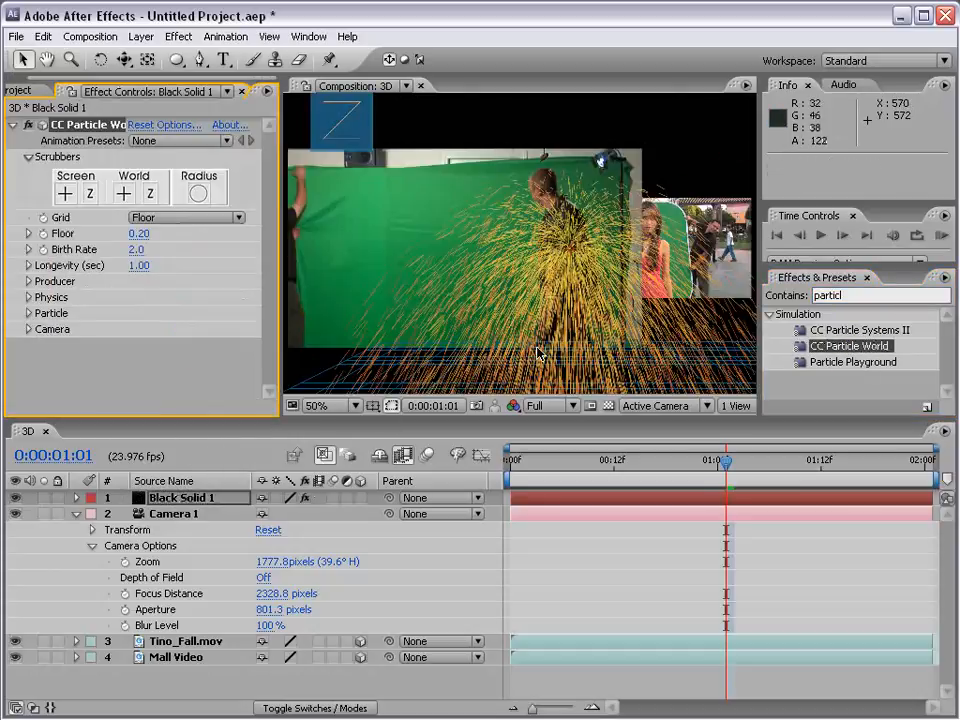
{"action": "scroll", "coordinate": [574, 305], "scroll_direction": "down", "scroll_amount": 1}
{"action": "scroll", "coordinate": [581, 283], "scroll_direction": "up", "scroll_amount": 1}
{"action": "key", "text": "space"}
{"action": "left_click_drag", "start_coordinate": [588, 328], "coordinate": [505, 248]}
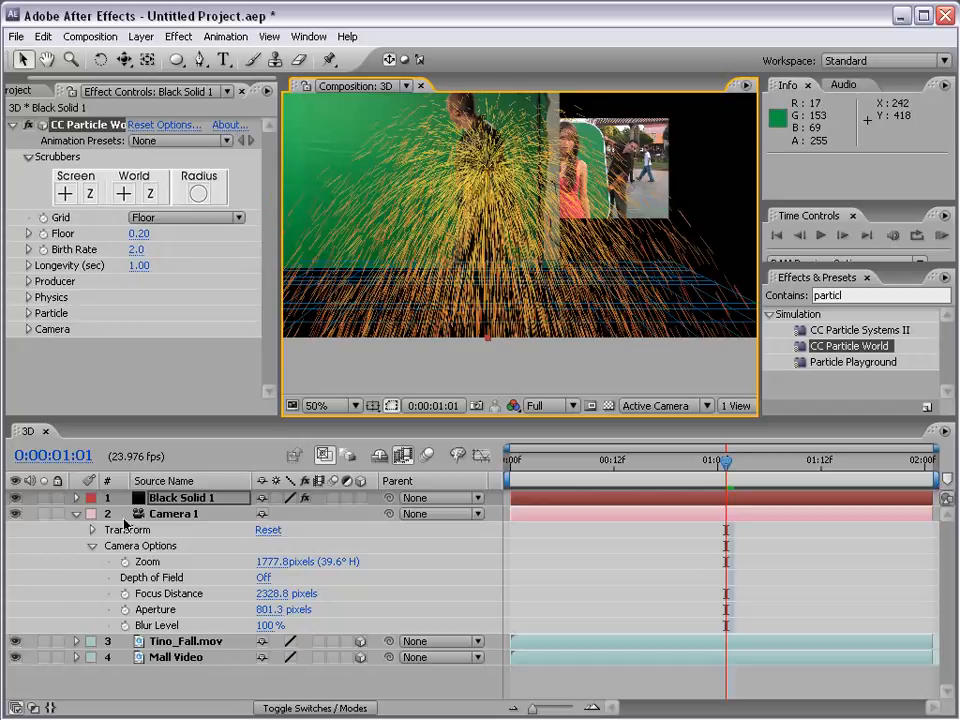
Collapse Camera 1's properties and select the black solid layer
{"action": "left_click", "coordinate": [175, 513]}
{"action": "left_click", "coordinate": [76, 513]}
{"action": "left_click", "coordinate": [165, 499]}
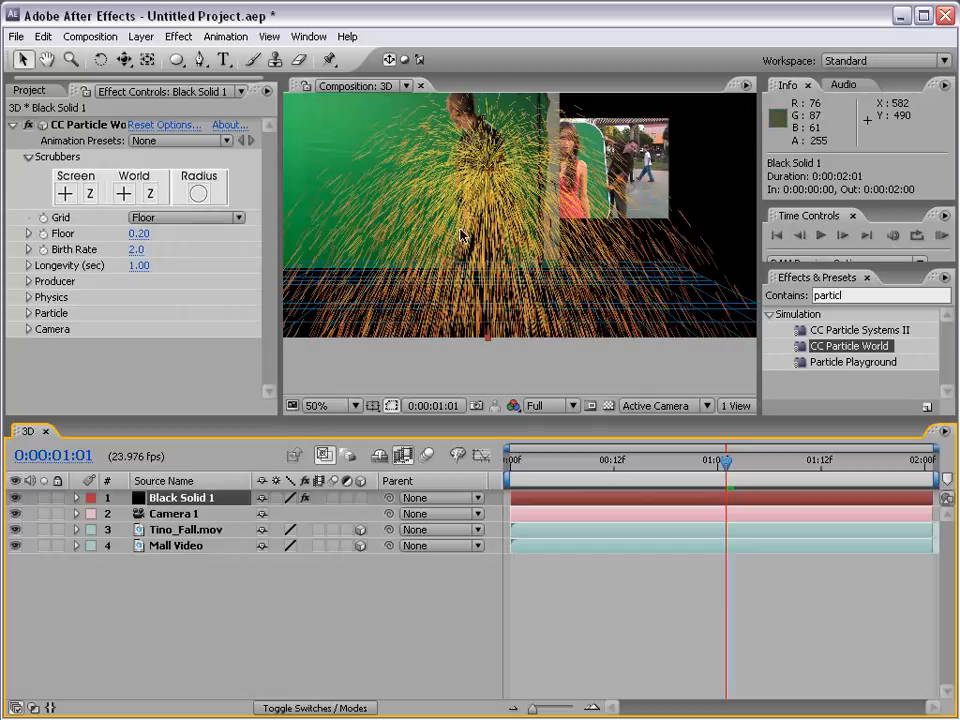
Orbit Camera 1 around the particles with the Orbit Camera tool until Mall Video faces the view from behind the scene
{"action": "left_click_drag", "start_coordinate": [124, 59], "coordinate": [258, 62]}
{"action": "key", "text": "space"}
{"action": "left_click_drag", "start_coordinate": [493, 146], "coordinate": [495, 187]}
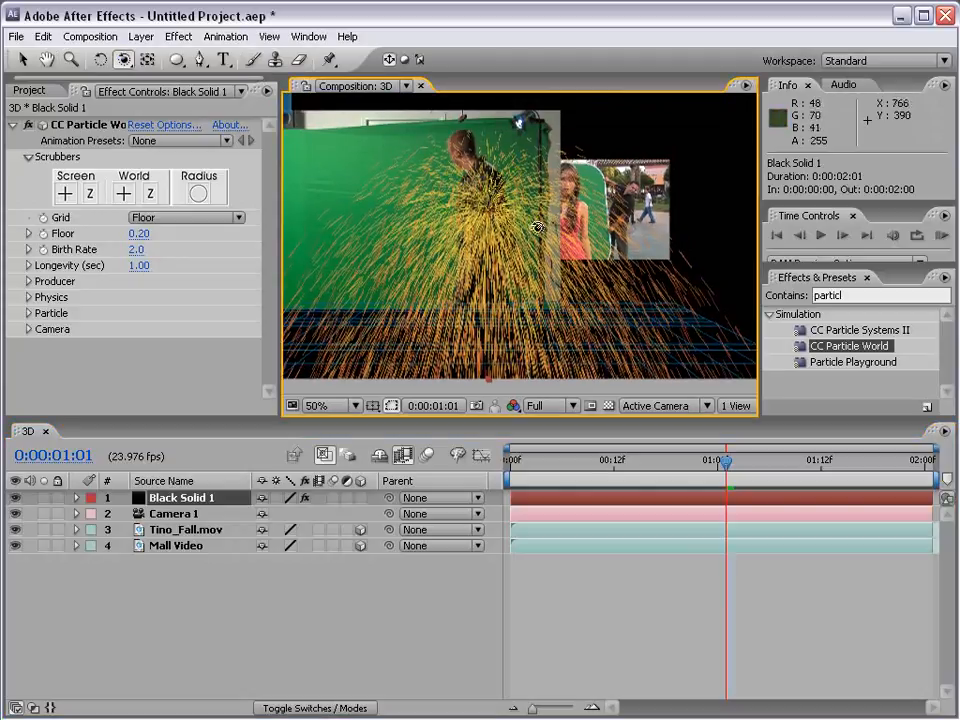
{"action": "left_click_drag", "start_coordinate": [632, 184], "coordinate": [308, 191]}
{"action": "left_click_drag", "start_coordinate": [343, 247], "coordinate": [449, 245]}
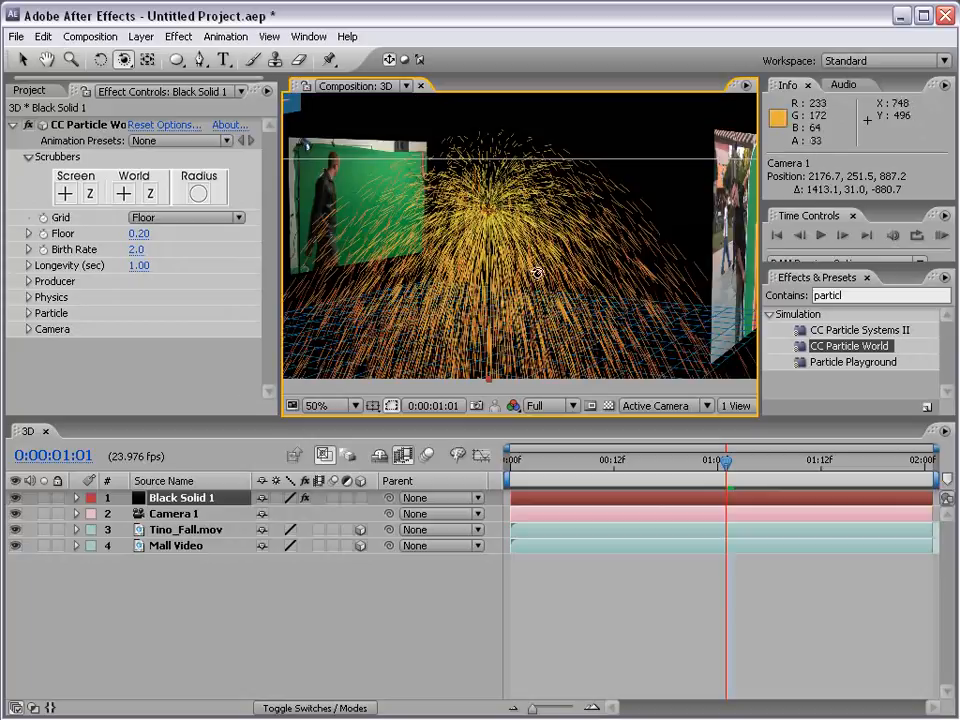
{"action": "left_click_drag", "start_coordinate": [620, 279], "coordinate": [572, 318]}
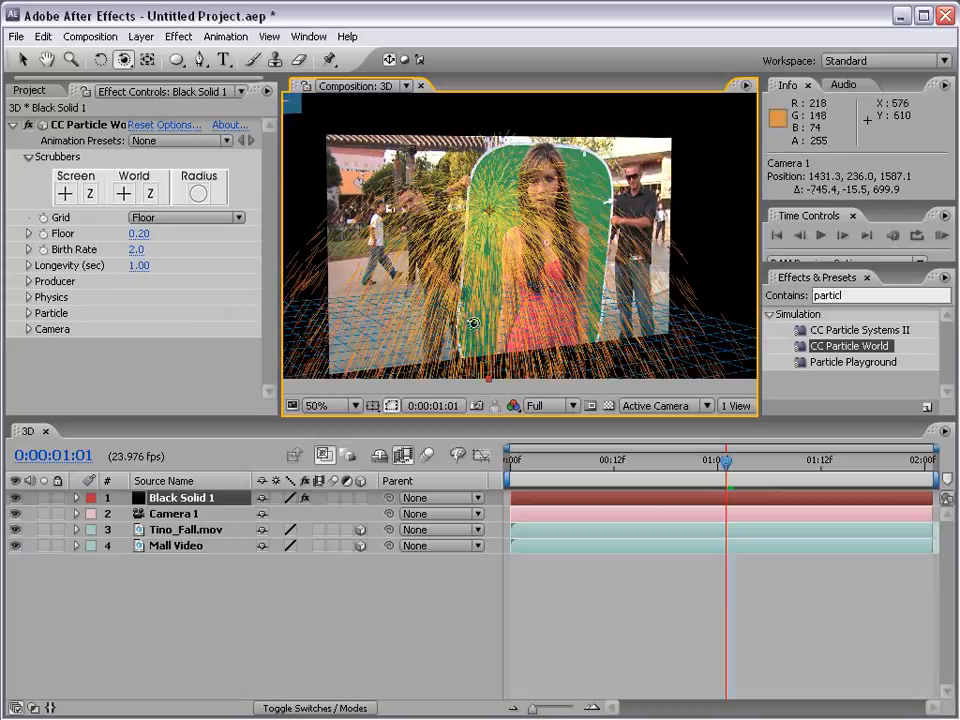
Move Mall Video above the black solid in the layer stack and orbit Camera 1 to check how the clip covers the particles
{"action": "left_click_drag", "start_coordinate": [172, 549], "coordinate": [176, 493]}
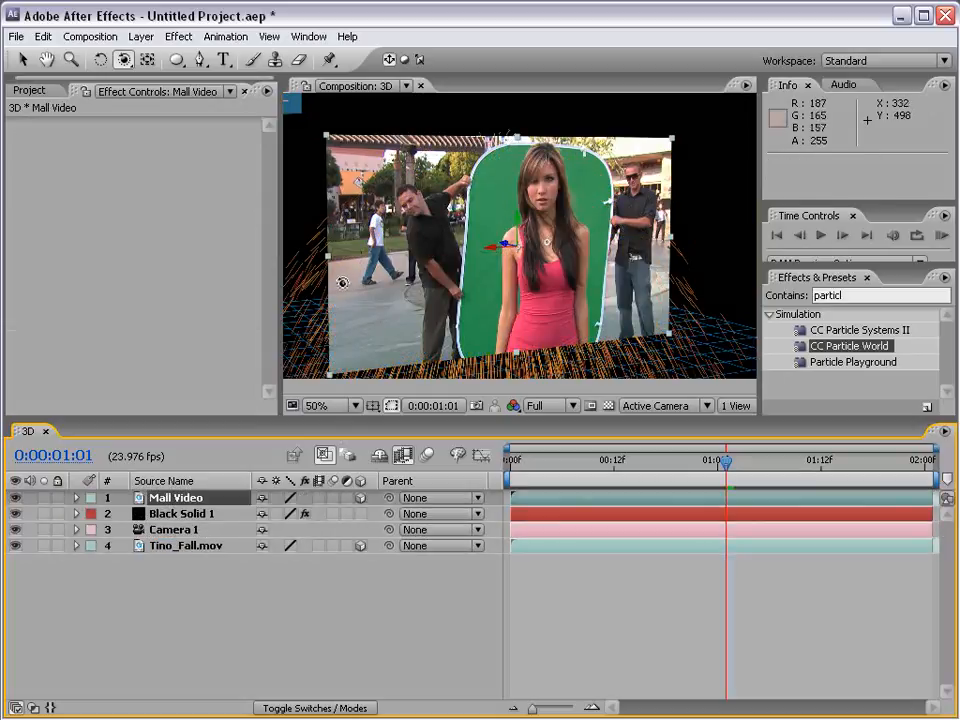
{"action": "left_click_drag", "start_coordinate": [339, 274], "coordinate": [366, 268]}
{"action": "left_click_drag", "start_coordinate": [604, 268], "coordinate": [540, 251]}
{"action": "scroll", "coordinate": [540, 251], "scroll_direction": "down", "scroll_amount": 2}
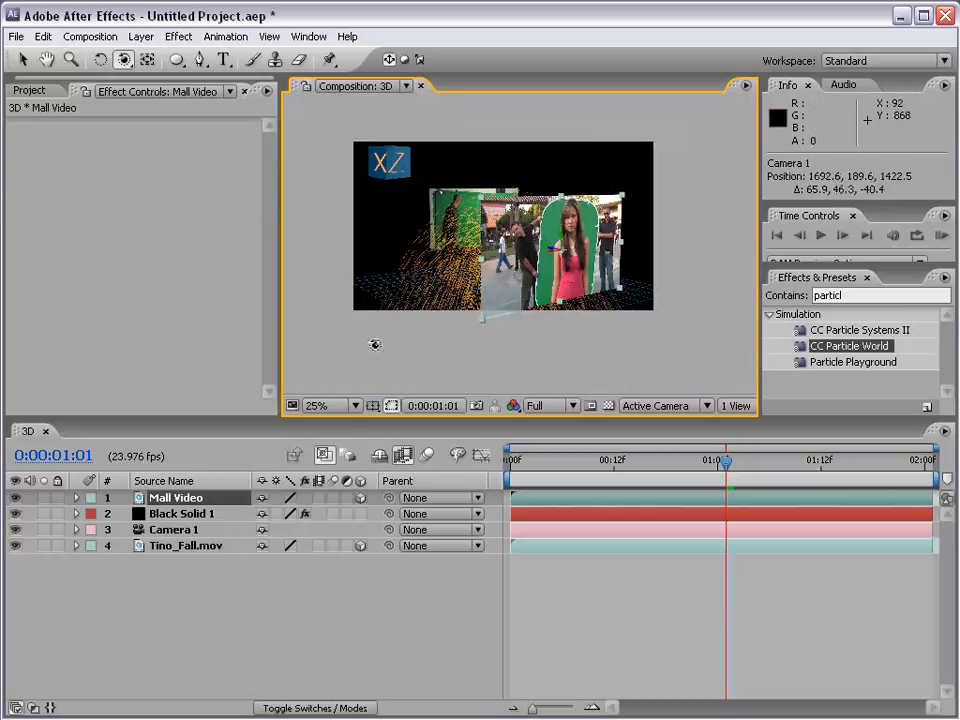
{"action": "scroll", "coordinate": [555, 268], "scroll_direction": "up", "scroll_amount": 2}
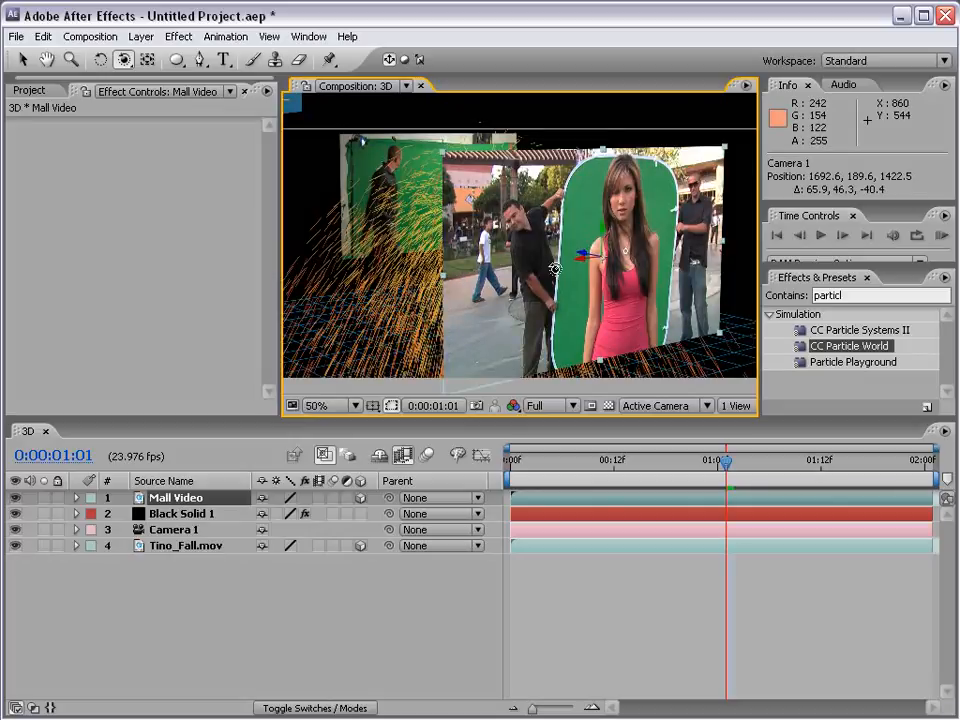
{"action": "left_click_drag", "start_coordinate": [555, 268], "coordinate": [358, 215]}
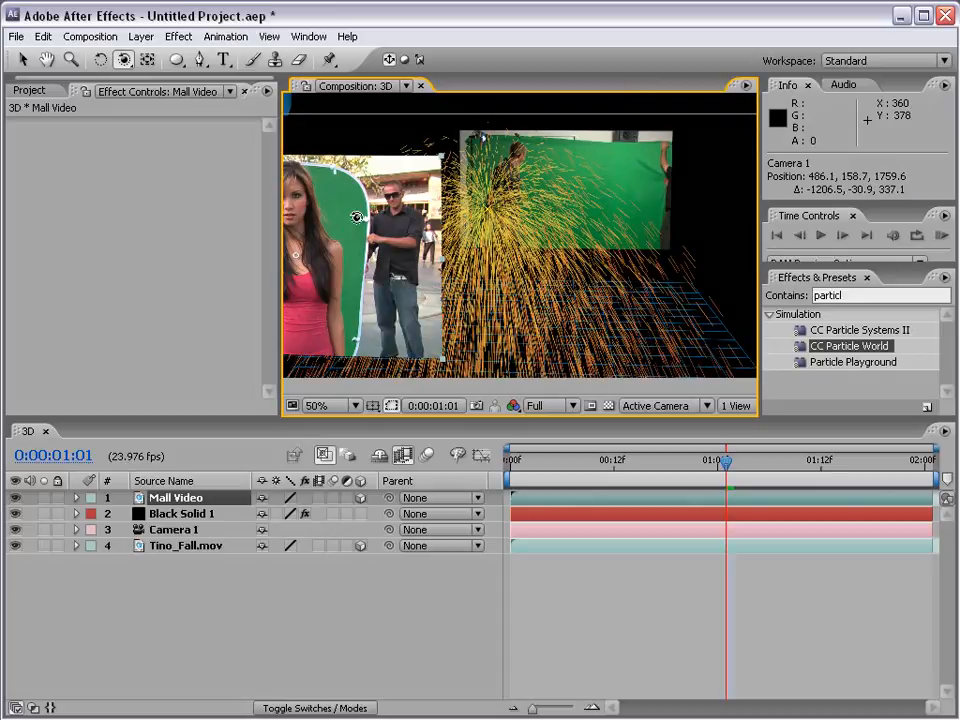